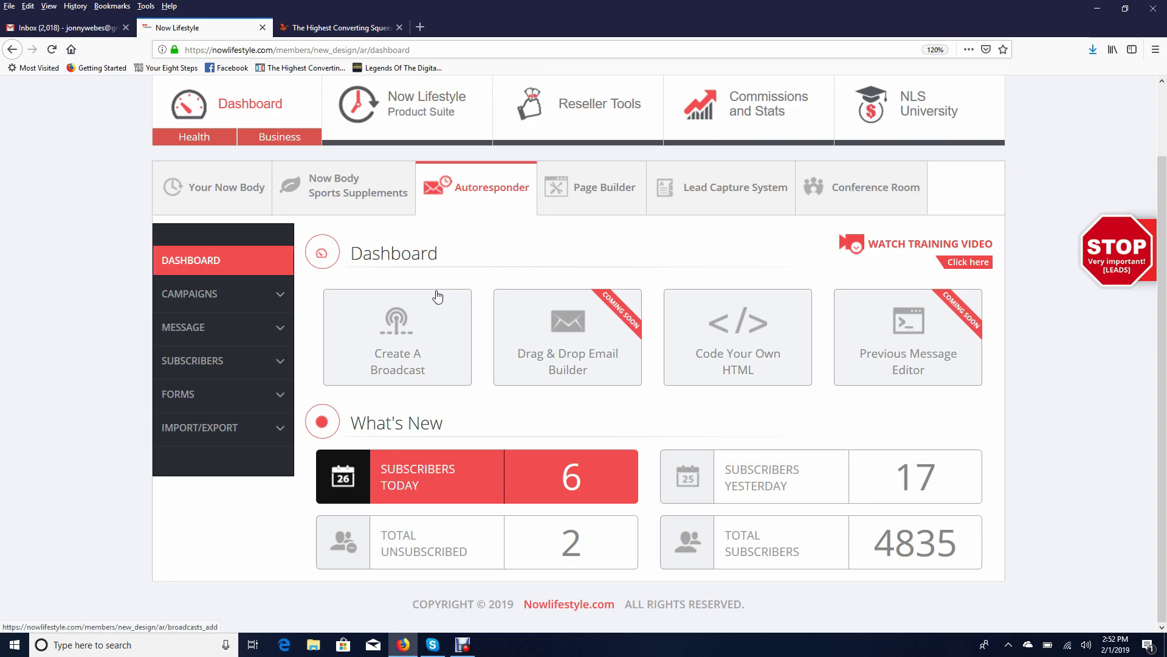
Open a blank Add Campaign form from the CAMPAIGNS section of the sidebar
{"action": "left_click", "coordinate": [280, 294]}
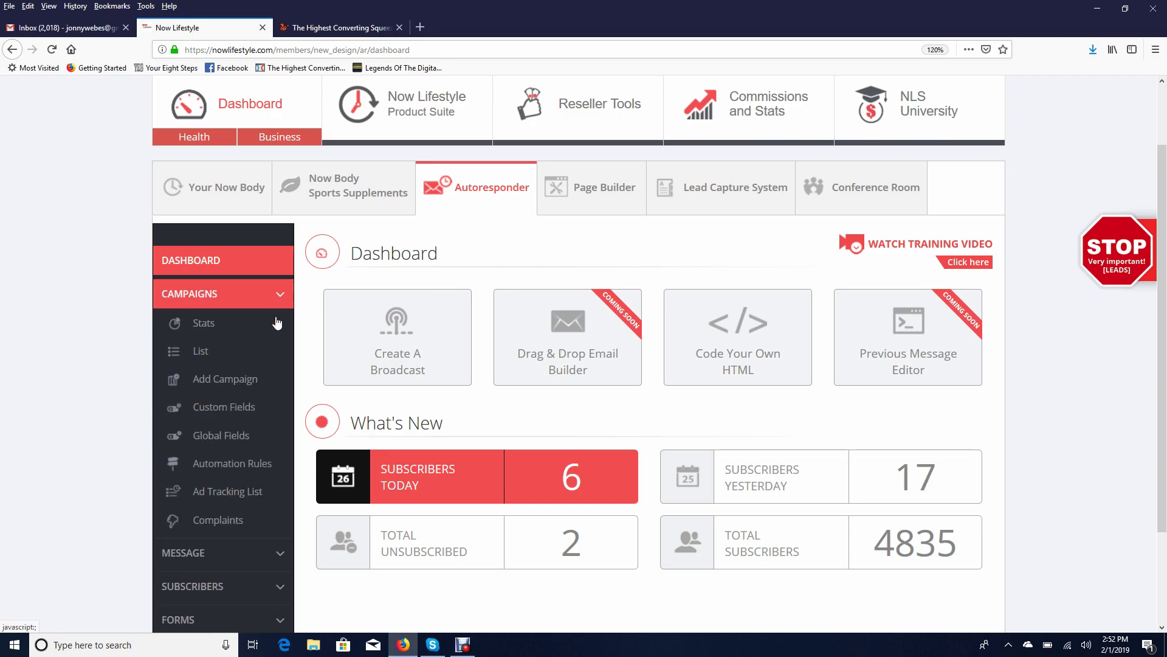
{"action": "left_click", "coordinate": [242, 380]}
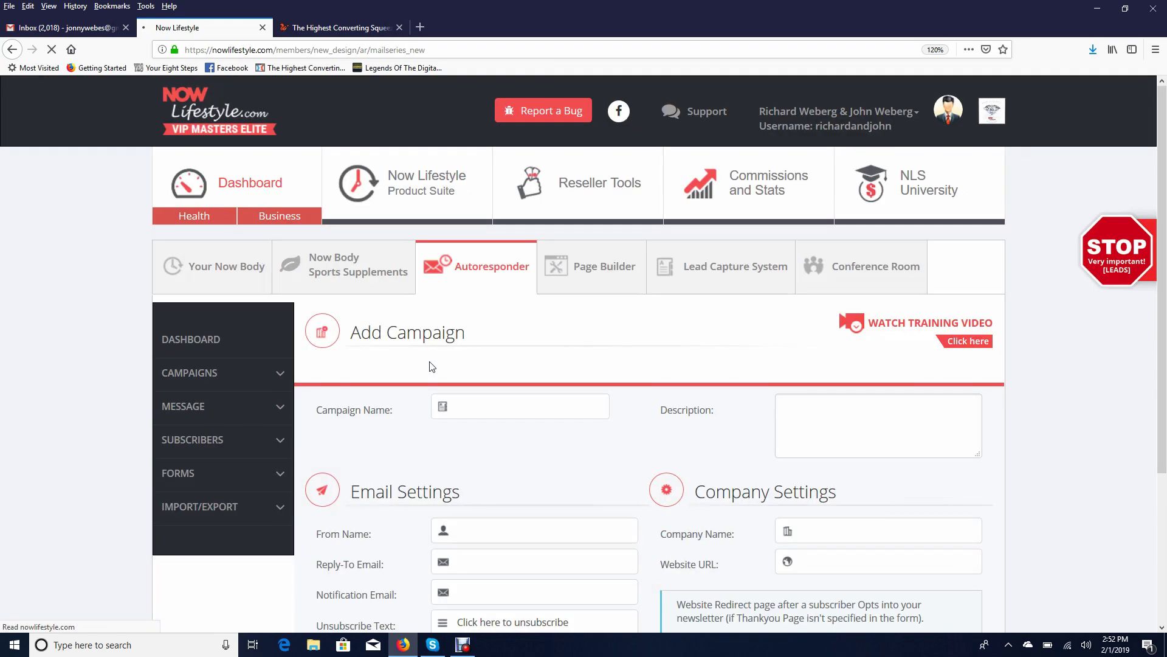
{"action": "scroll", "coordinate": [531, 381], "scroll_direction": "down", "scroll_amount": 3}
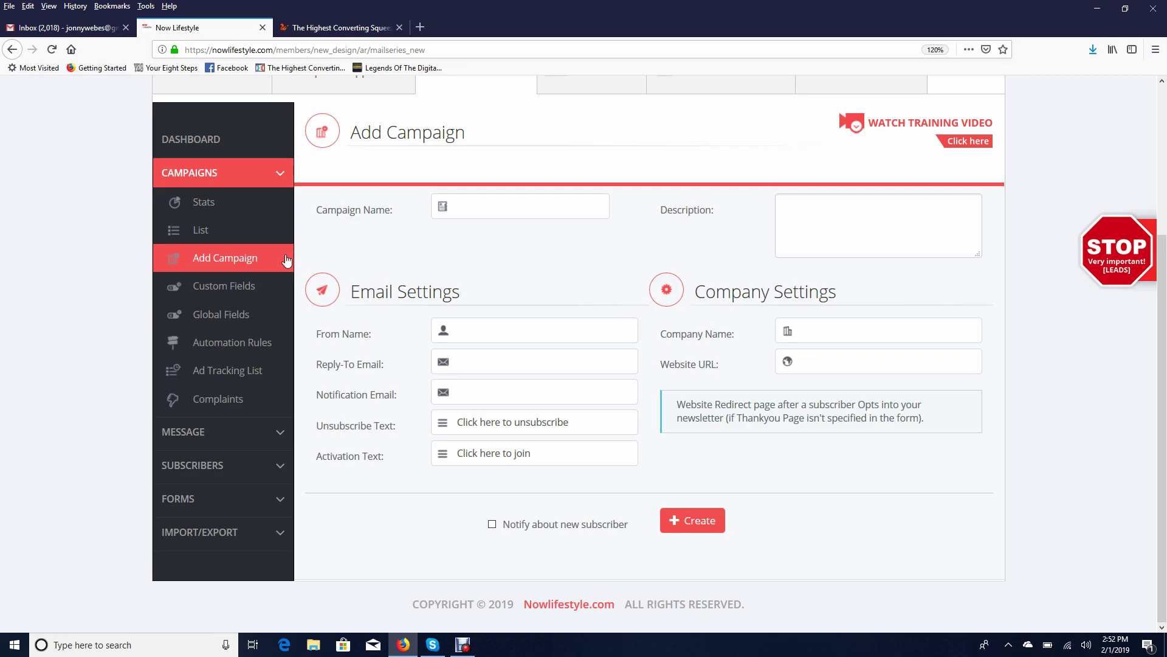
Enter Test123 as the campaign name
{"action": "left_click", "coordinate": [523, 210]}
{"action": "type", "text": "Test"}
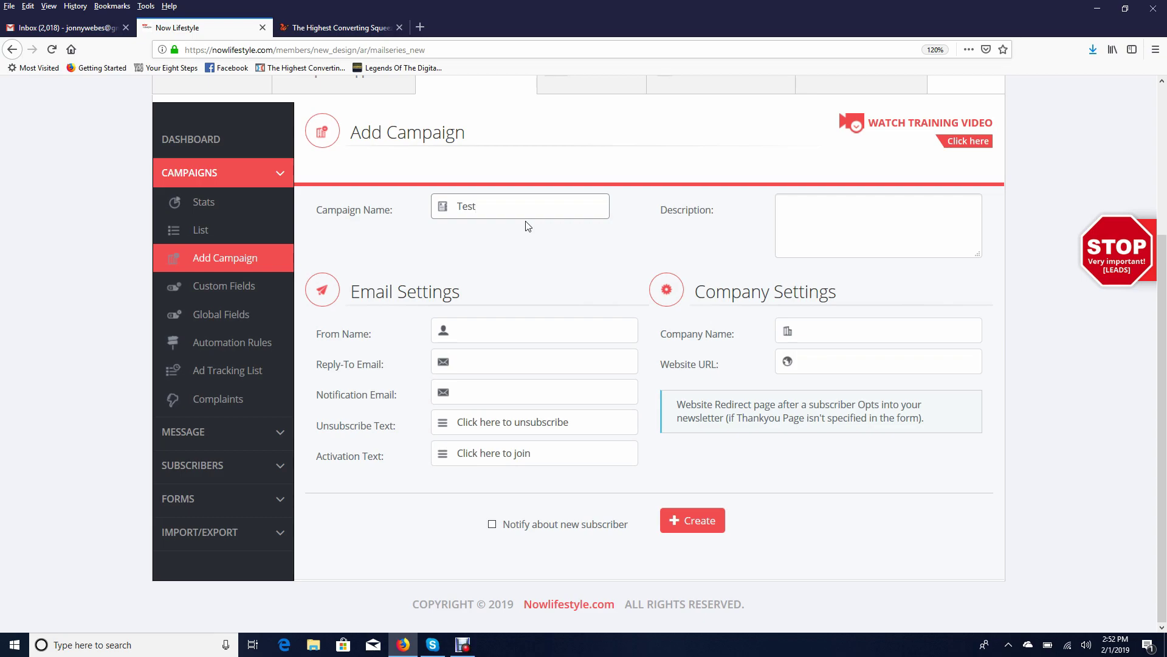
{"action": "type", "text": "123"}
Fill in the sender's full name in From Name and the reply-to e-mail address
{"action": "left_click", "coordinate": [496, 319]}
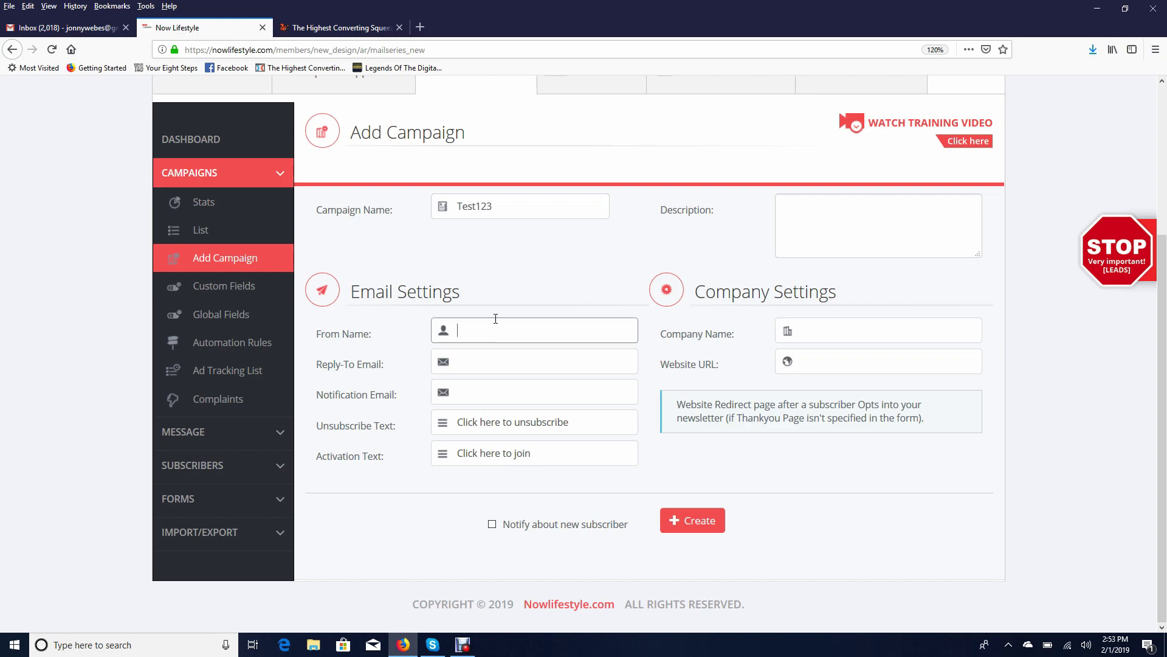
{"action": "type", "text": "Johnathan Weberg"}
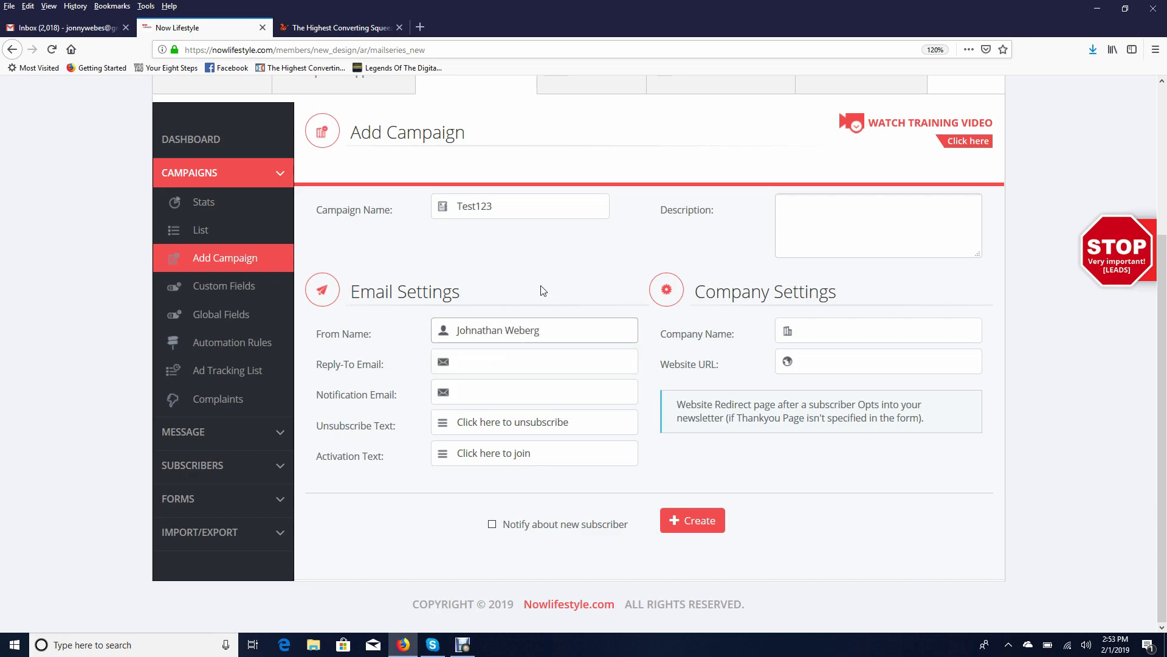
{"action": "left_click", "coordinate": [486, 370]}
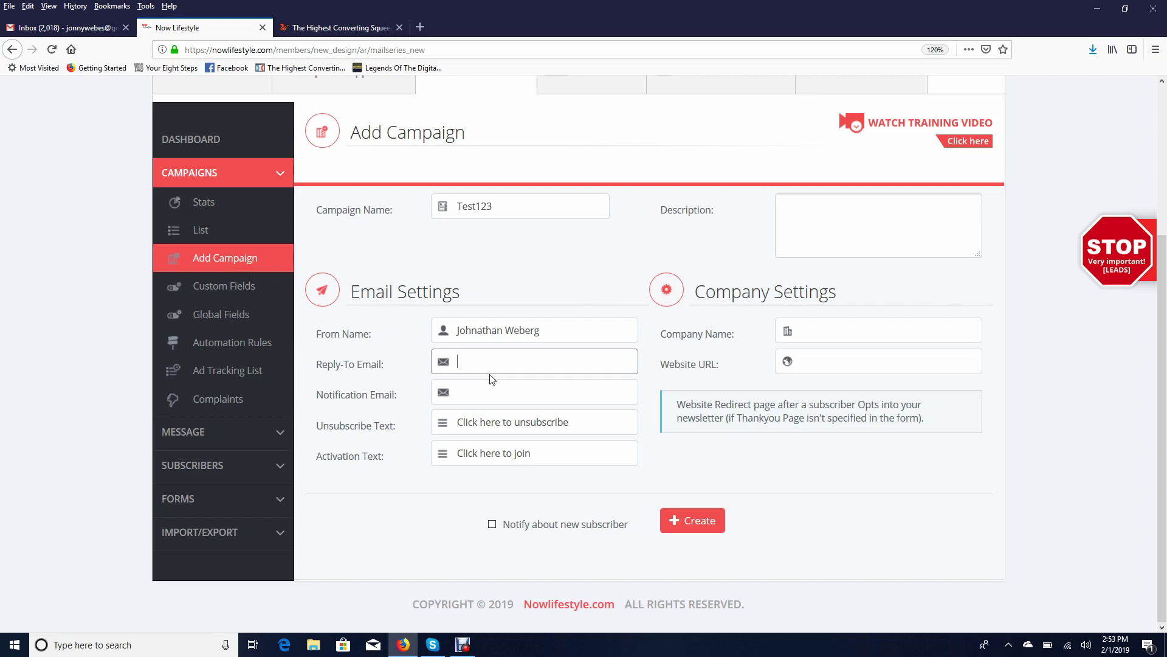
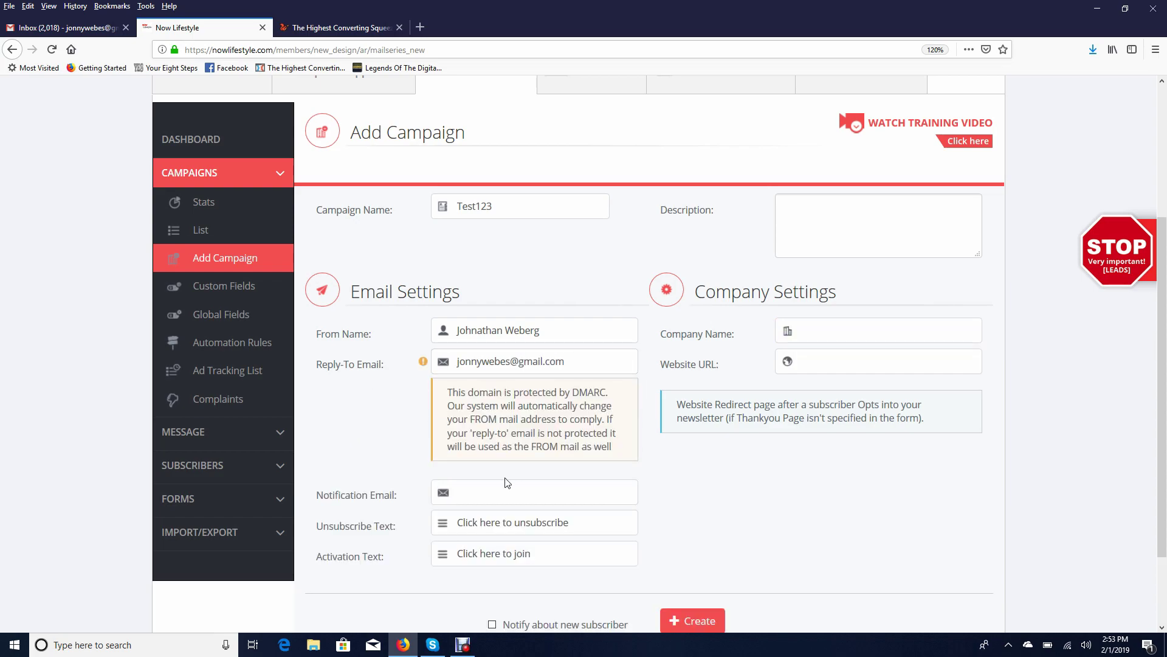
Fill Notification Email with the suggested reply-to address from the autofill list
{"action": "left_click", "coordinate": [486, 486]}
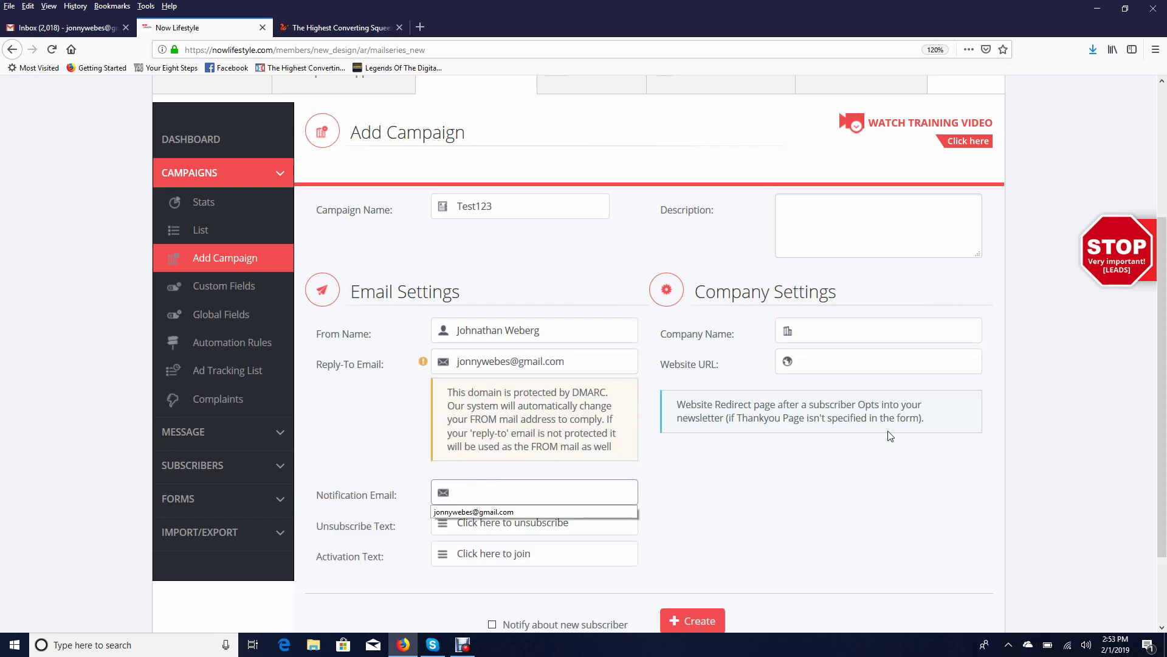
{"action": "scroll", "coordinate": [888, 437], "scroll_direction": "up", "scroll_amount": 2}
{"action": "scroll", "coordinate": [878, 291], "scroll_direction": "down", "scroll_amount": 2}
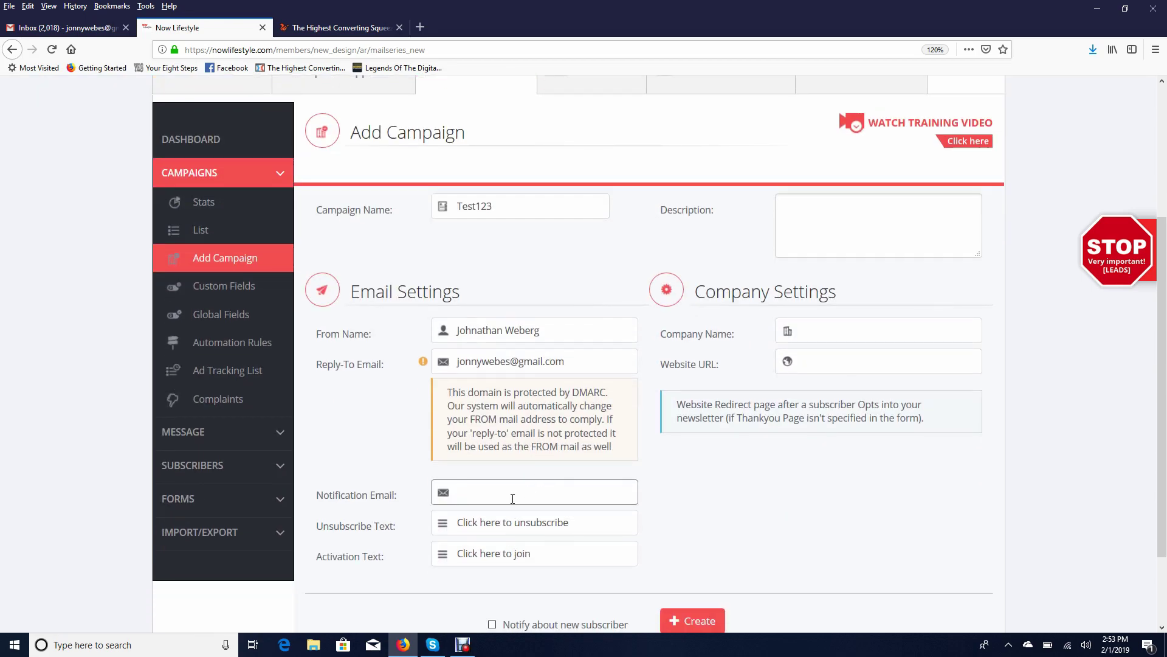
{"action": "left_click", "coordinate": [512, 499]}
{"action": "left_click", "coordinate": [506, 515]}
{"action": "left_click", "coordinate": [815, 334]}
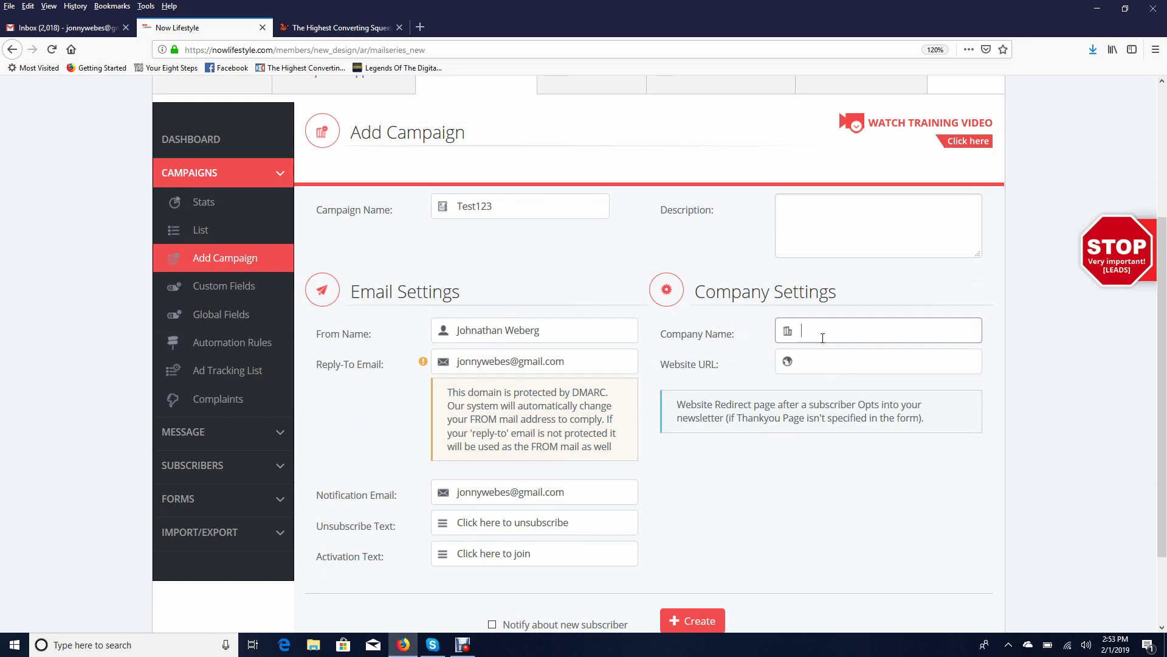
{"action": "left_click", "coordinate": [819, 360]}
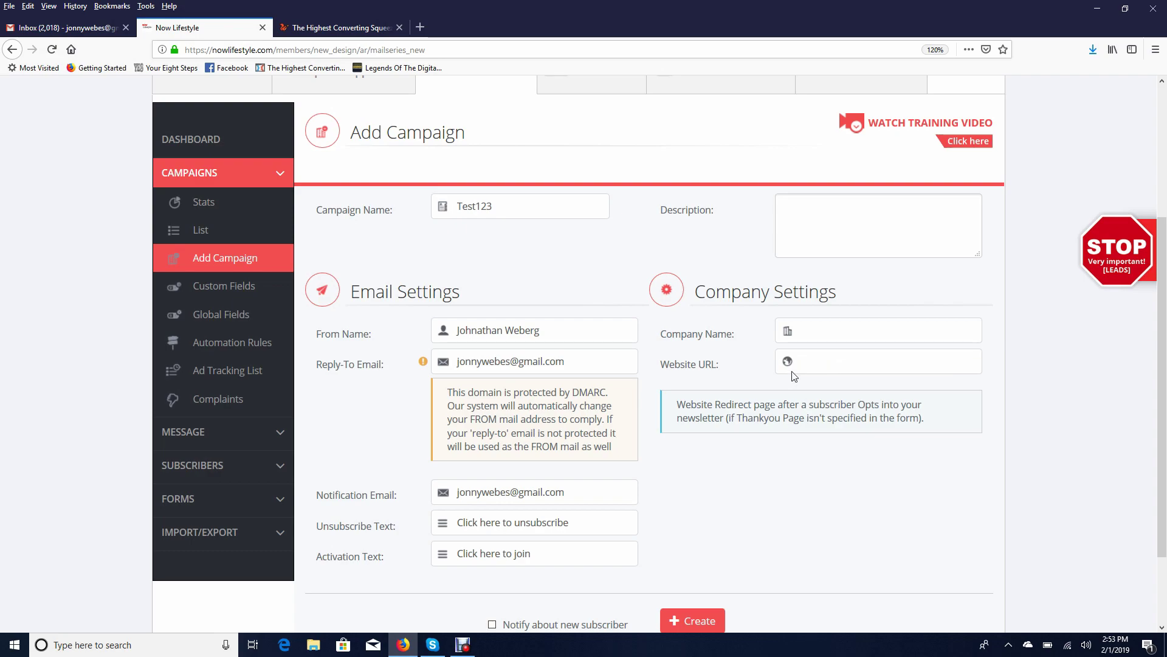
{"action": "left_click", "coordinate": [421, 25]}
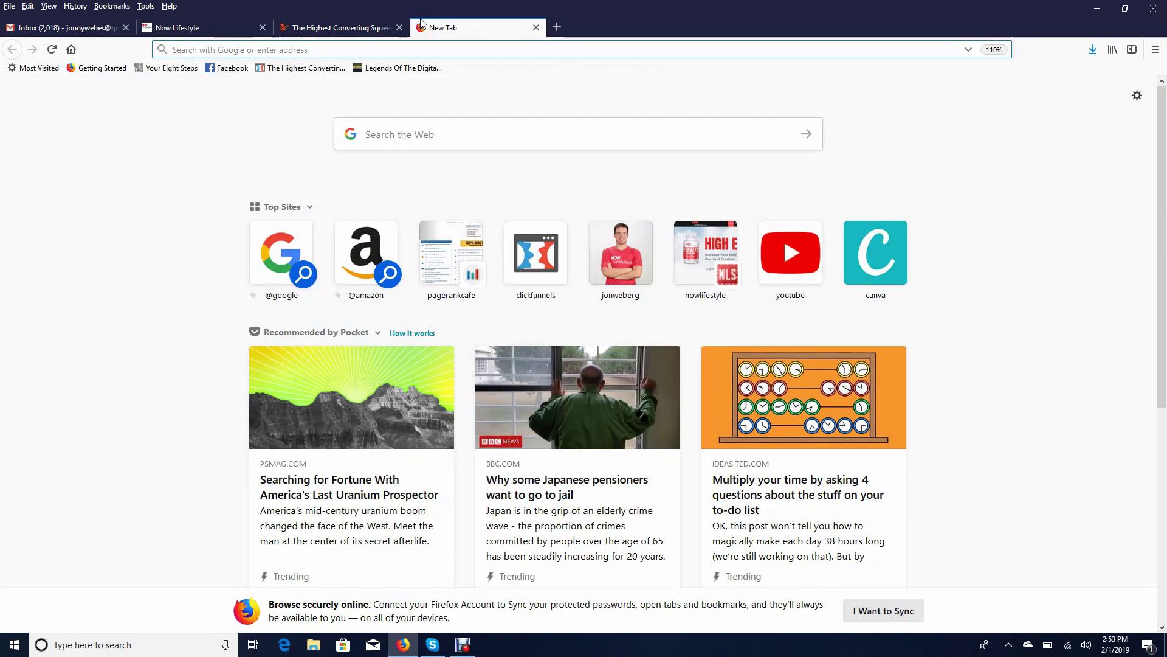
{"action": "type", "text": "jonweberg.com"}
{"action": "key", "text": "Return"}
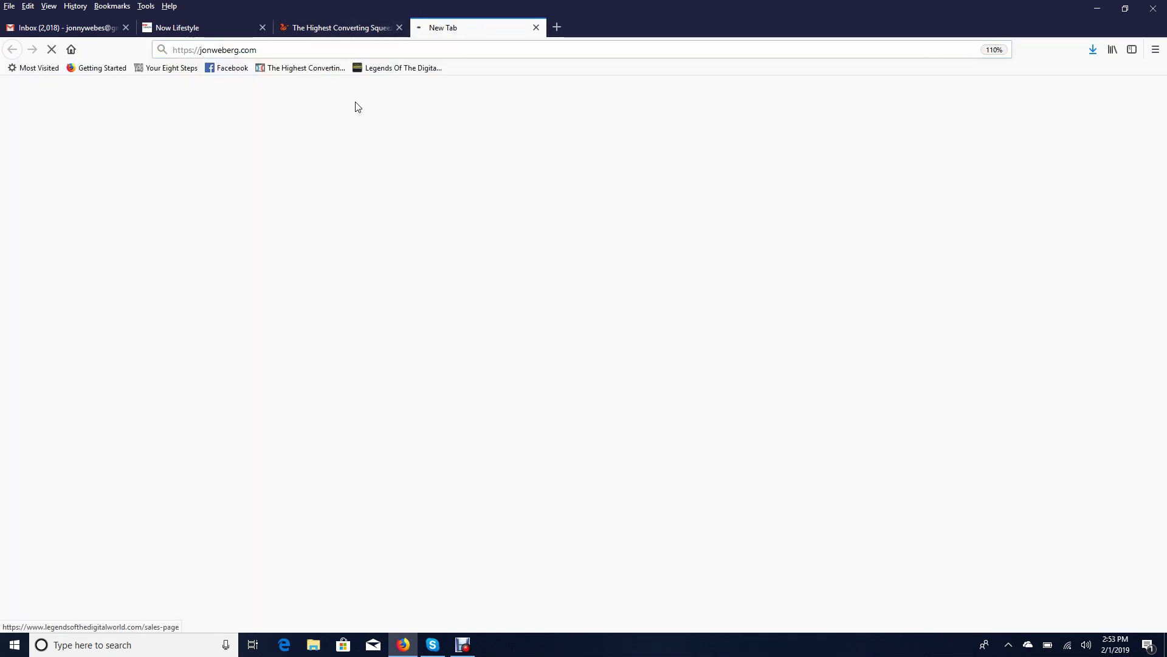
{"action": "right_click", "coordinate": [341, 53]}
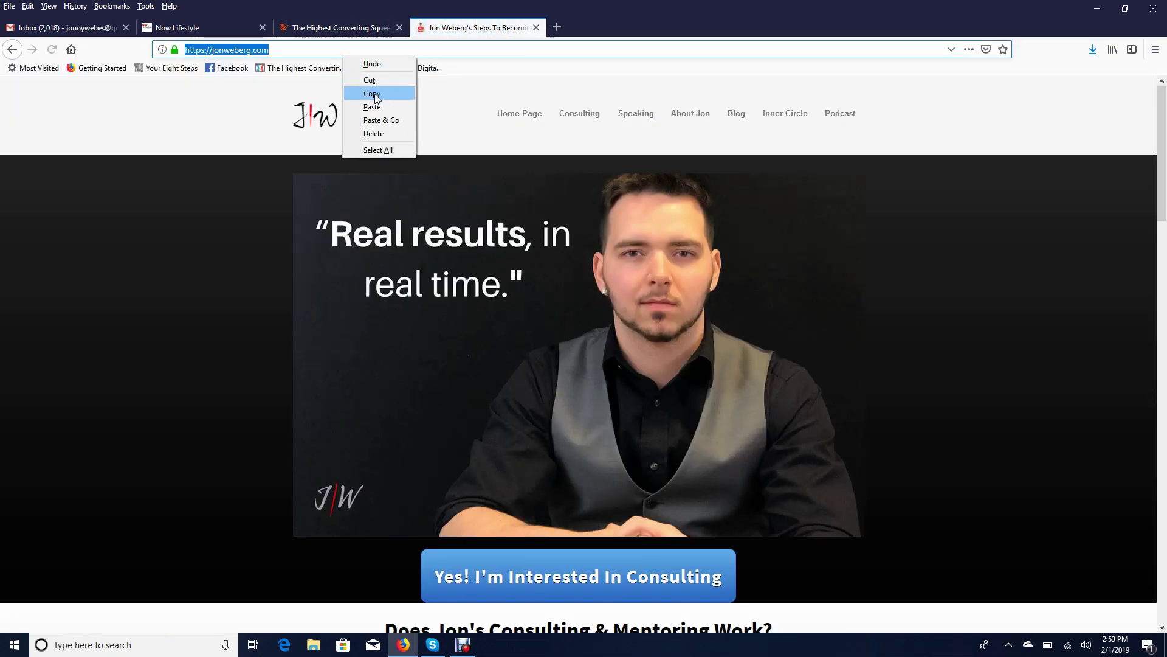
{"action": "left_click", "coordinate": [372, 93]}
{"action": "left_click", "coordinate": [536, 28]}
{"action": "left_click", "coordinate": [812, 360]}
{"action": "key", "text": "ctrl+v"}
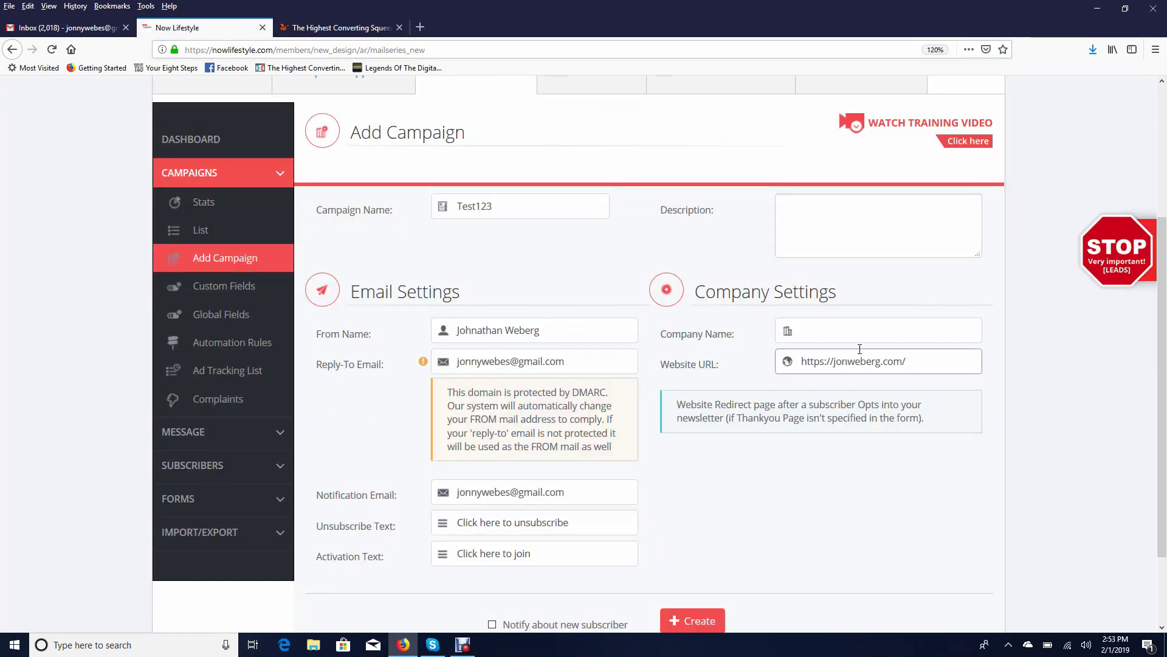
{"action": "triple_click", "coordinate": [948, 362]}
{"action": "left_click", "coordinate": [921, 517]}
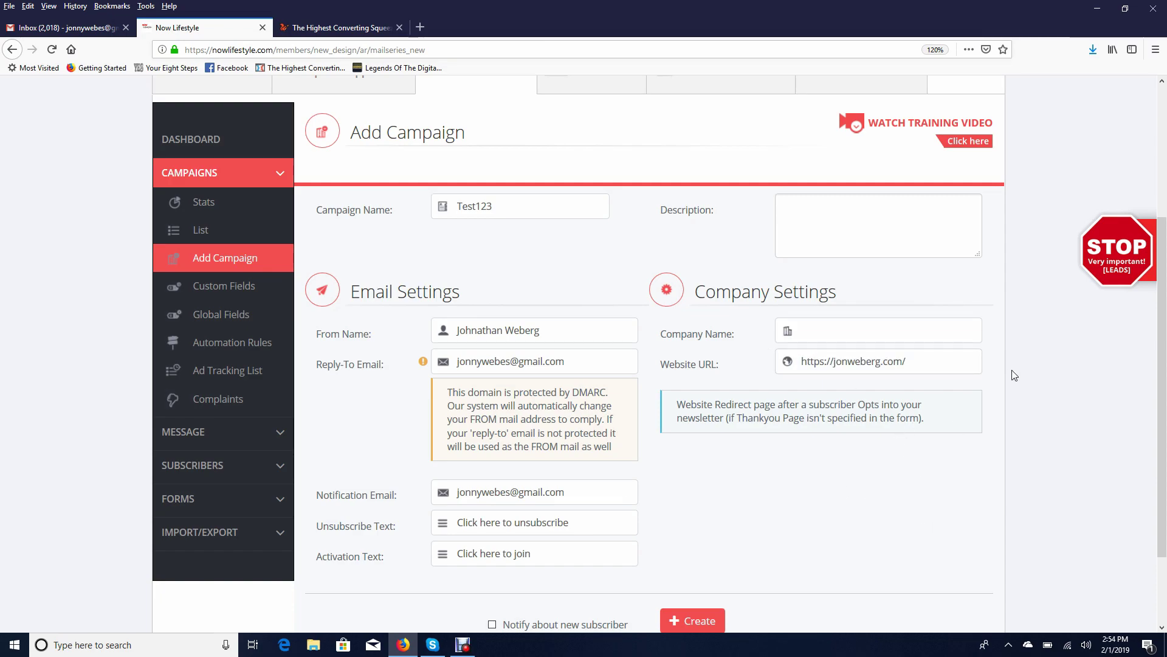
{"action": "triple_click", "coordinate": [943, 360]}
{"action": "left_click_drag", "start_coordinate": [912, 361], "coordinate": [790, 363]}
{"action": "left_click", "coordinate": [926, 363]}
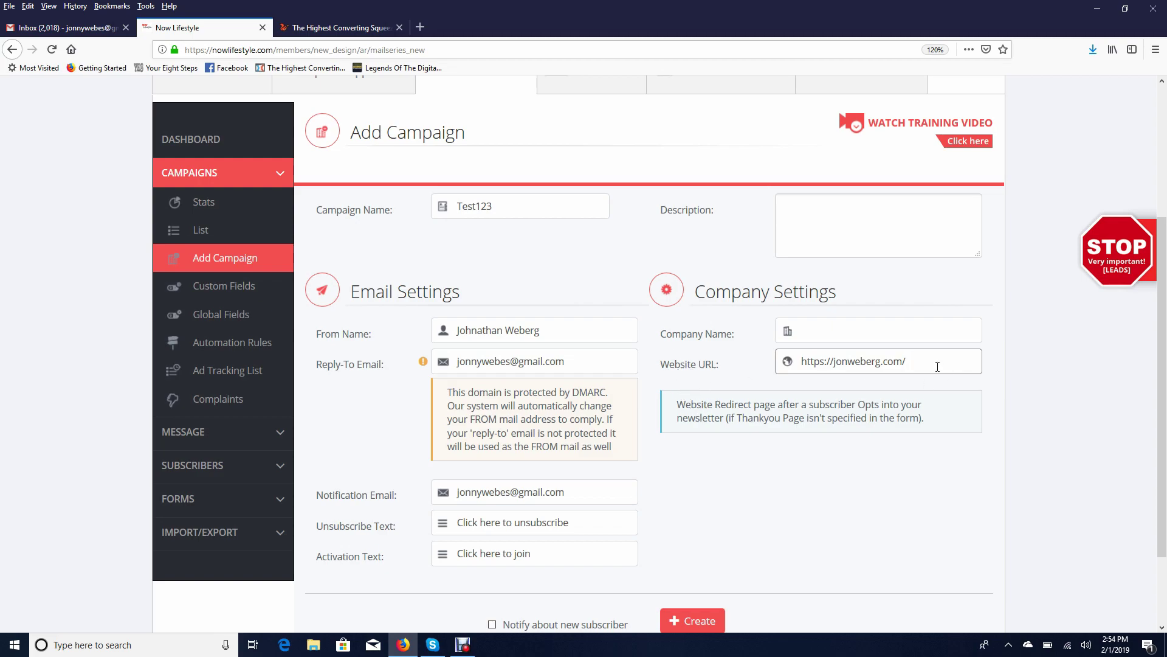
{"action": "triple_click", "coordinate": [912, 361]}
{"action": "left_click_drag", "start_coordinate": [909, 361], "coordinate": [783, 380]}
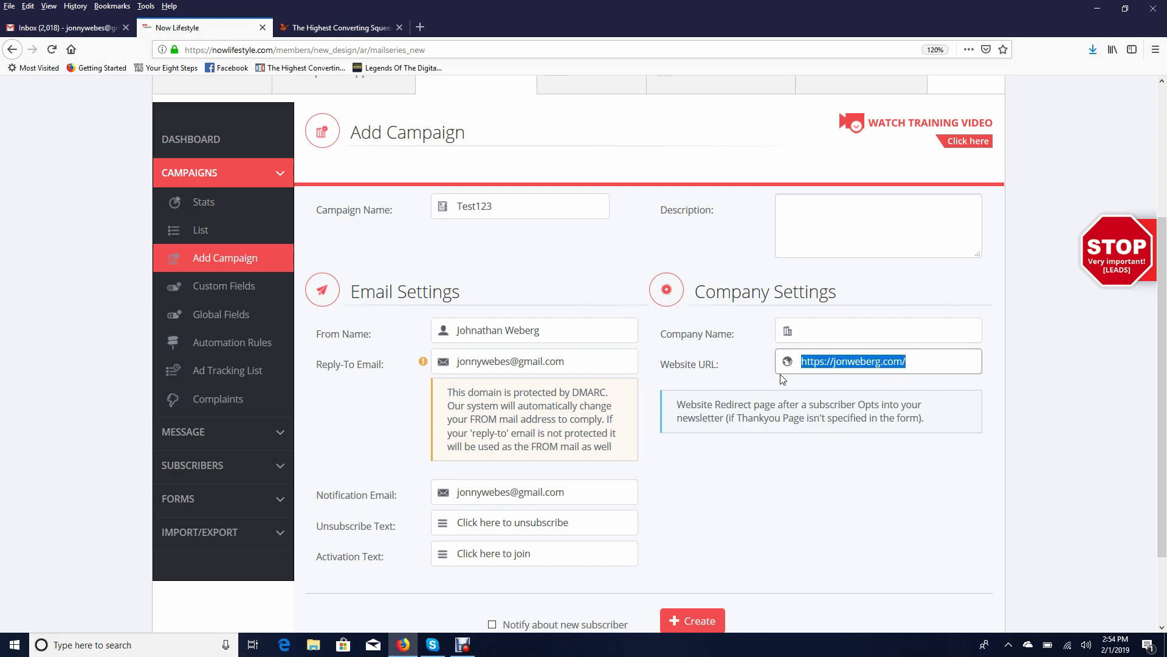
{"action": "left_click", "coordinate": [859, 456]}
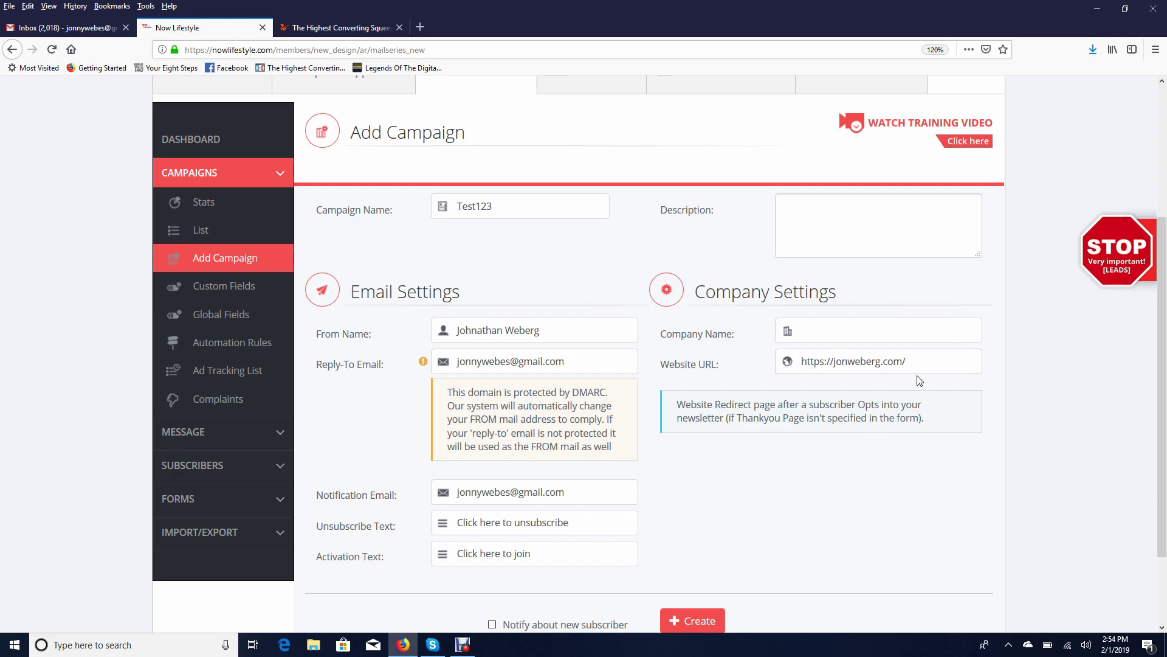
Start the campaign description with the site owner's name followed by 'Campai'
{"action": "left_click", "coordinate": [793, 219]}
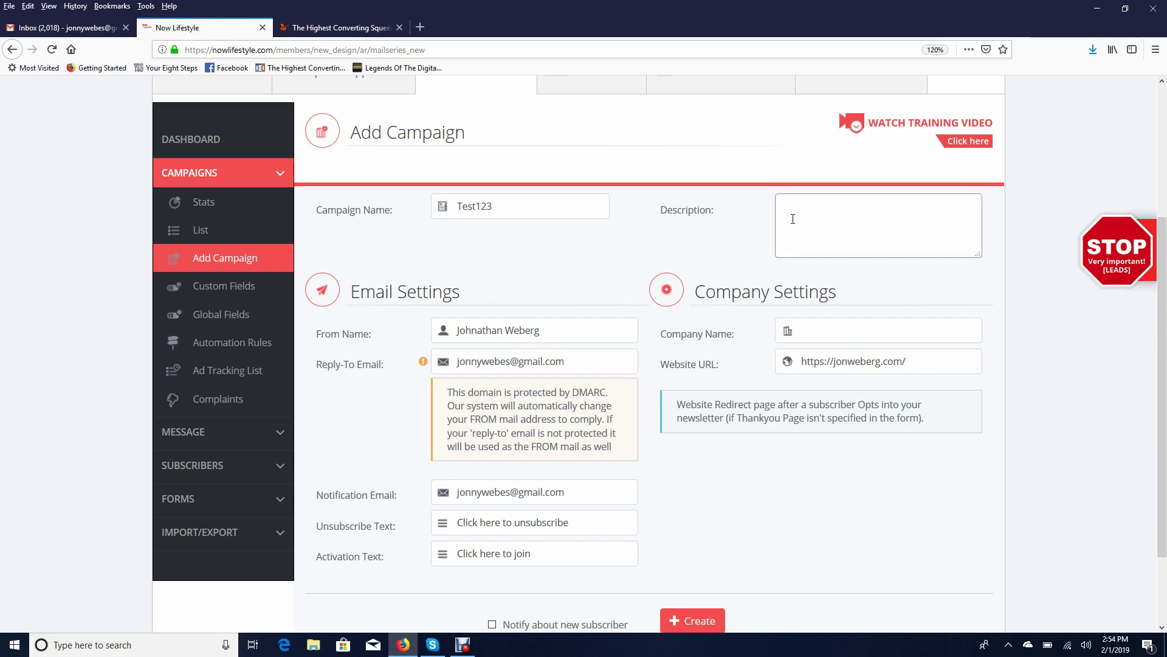
{"action": "type", "text": "Jon Webeg"}
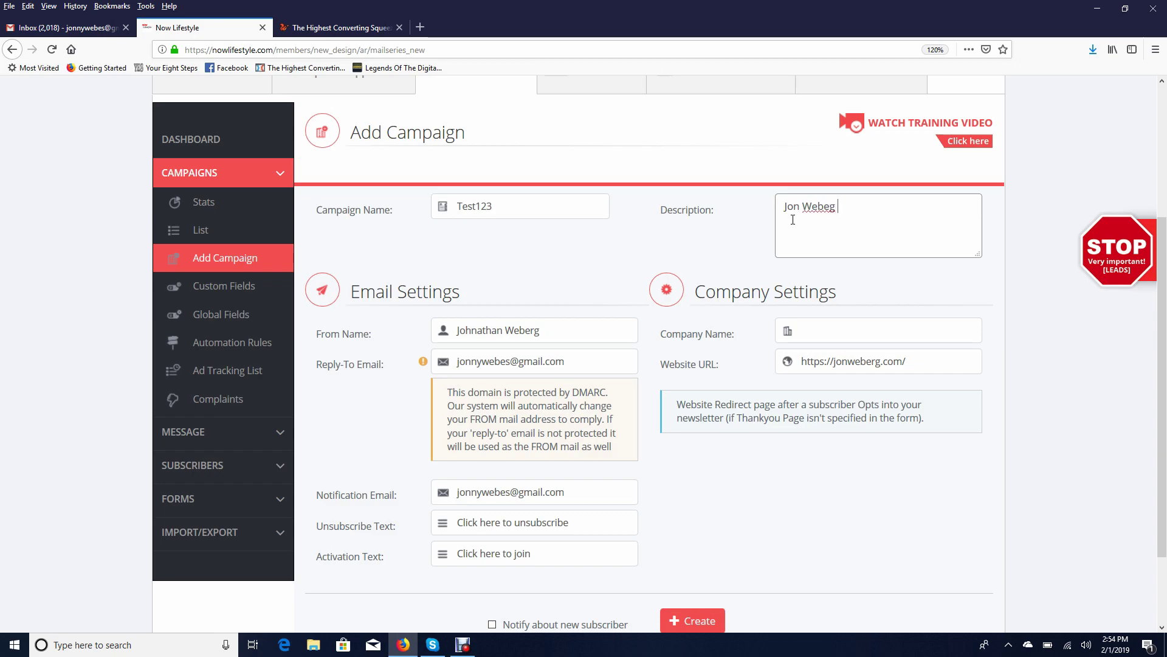
{"action": "key", "text": "BackSpace"}
{"action": "type", "text": "rg Campai"}
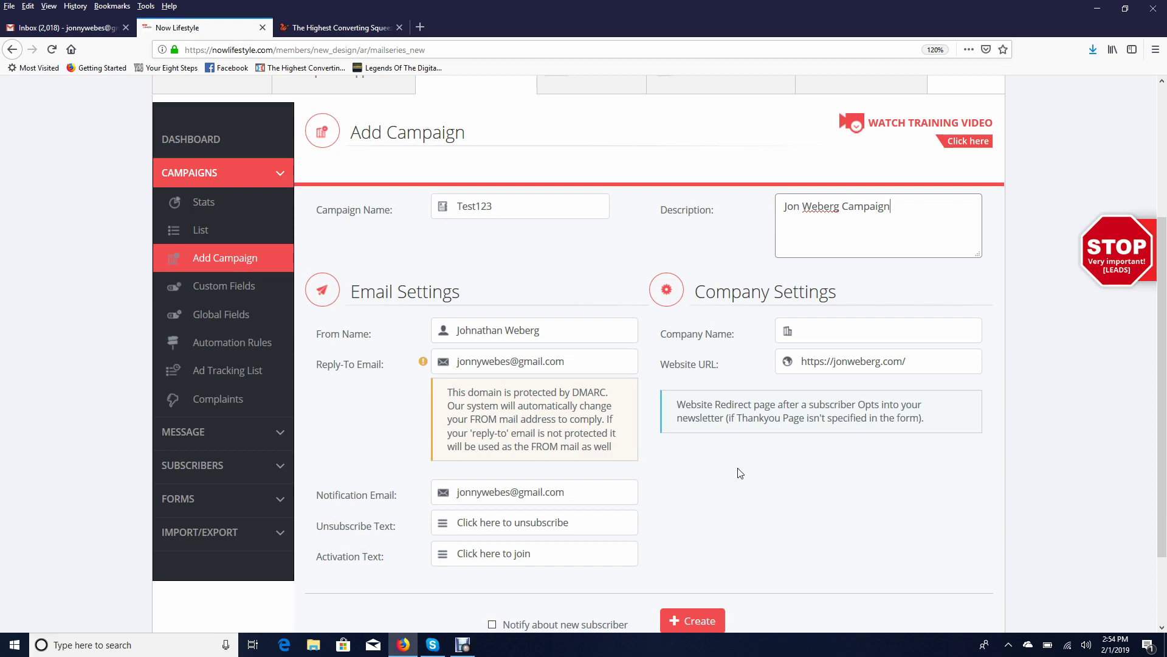
Tick 'Notify about new subscriber' on the filled-in Test123 campaign form
{"action": "scroll", "coordinate": [738, 463], "scroll_direction": "down", "scroll_amount": 1}
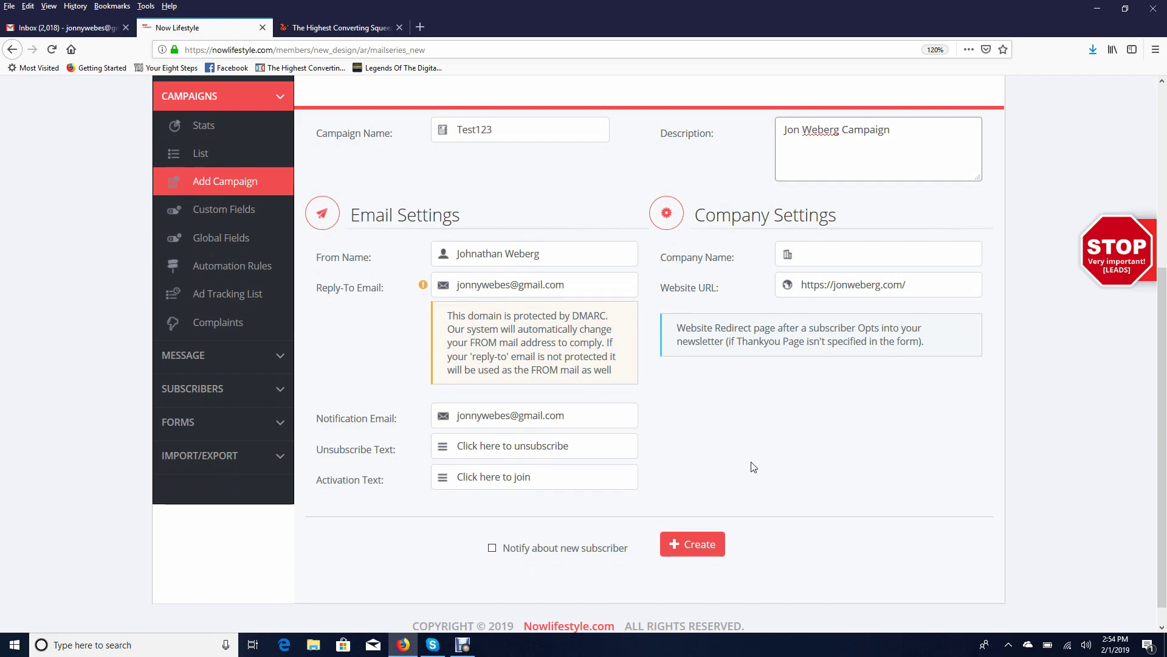
{"action": "scroll", "coordinate": [608, 504], "scroll_direction": "down", "scroll_amount": 1}
{"action": "left_click", "coordinate": [492, 525]}
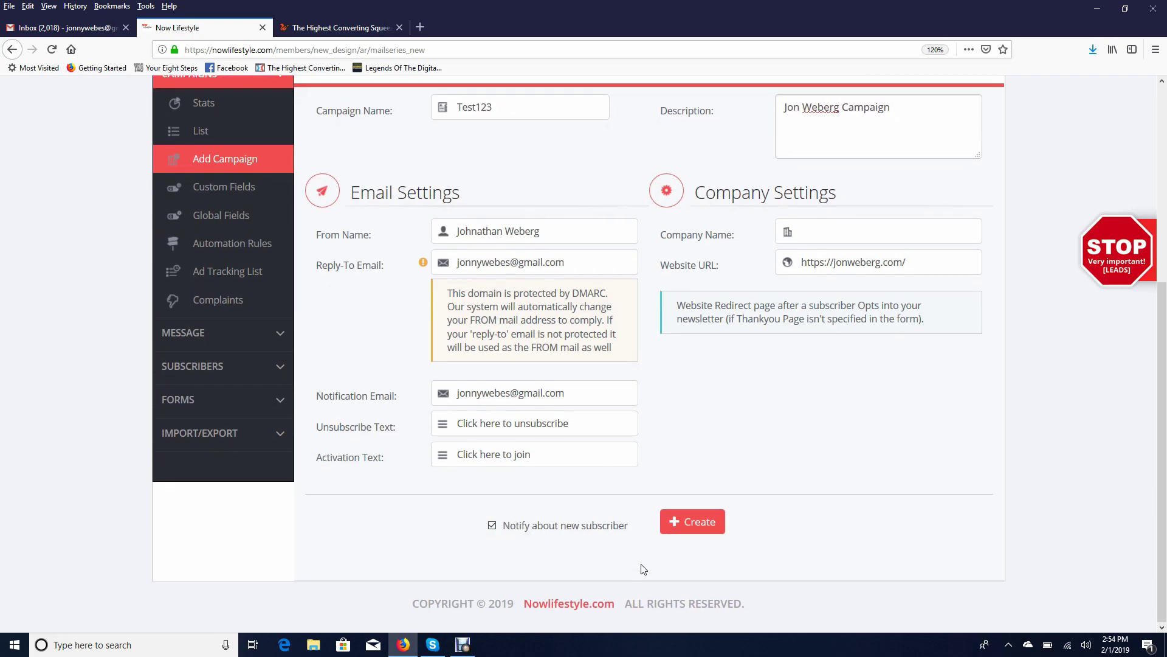
Create the Test123 campaign and go to the Message > Follow Up list
{"action": "left_click", "coordinate": [703, 525]}
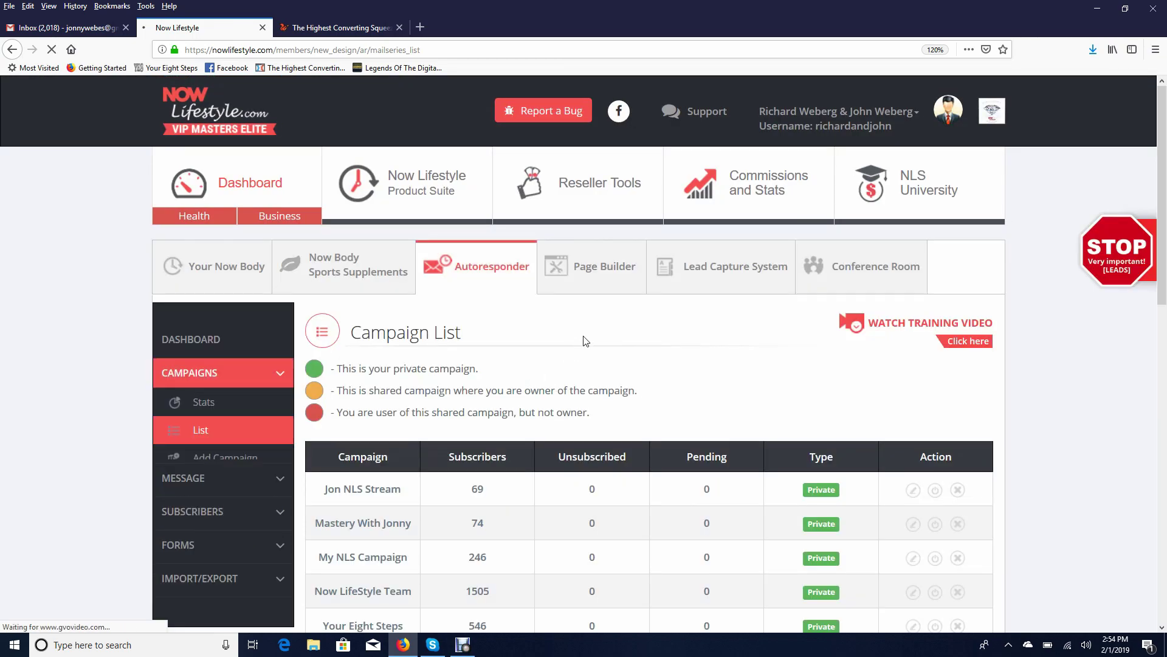
{"action": "scroll", "coordinate": [643, 358], "scroll_direction": "down", "scroll_amount": 1}
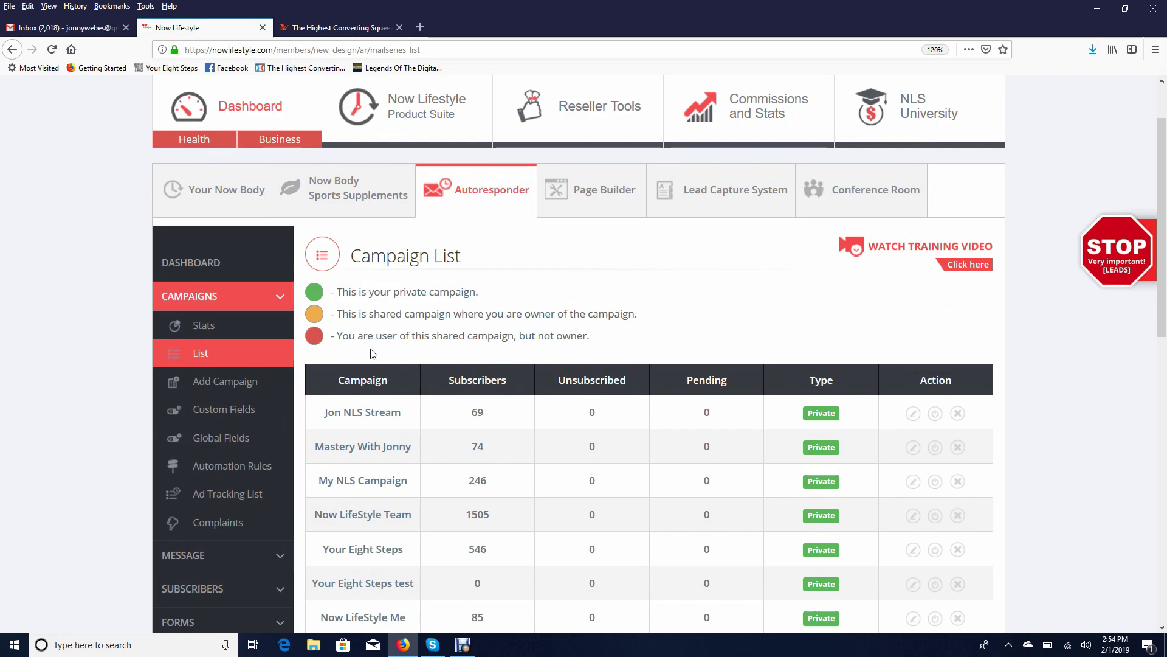
{"action": "scroll", "coordinate": [340, 425], "scroll_direction": "down", "scroll_amount": 2}
{"action": "left_click", "coordinate": [259, 485]}
{"action": "left_click", "coordinate": [251, 506]}
Choose Test123 in the Campaign dropdown and start a new follow-up message
{"action": "scroll", "coordinate": [329, 328], "scroll_direction": "down", "scroll_amount": 2}
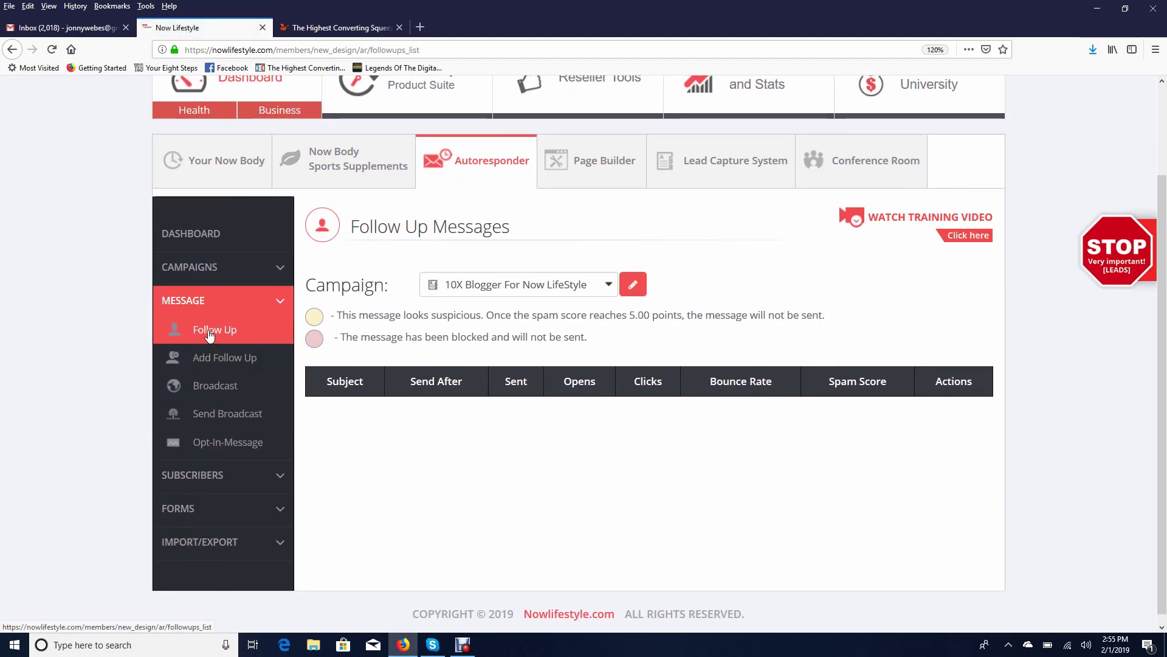
{"action": "left_click", "coordinate": [609, 285]}
{"action": "left_click", "coordinate": [478, 501]}
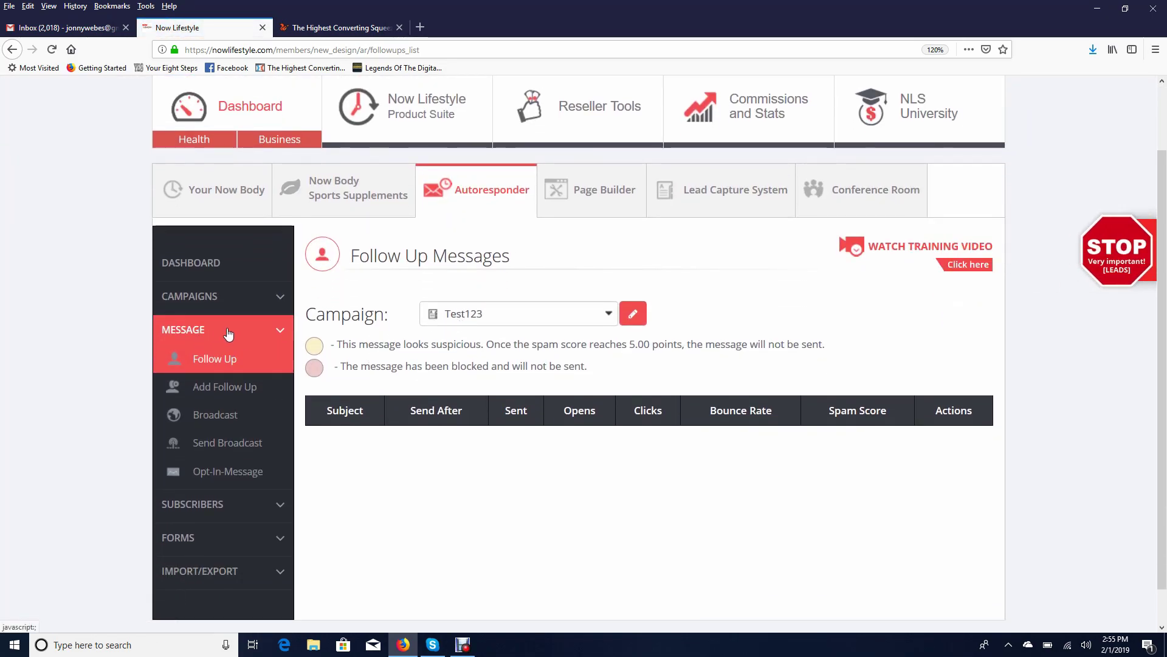
{"action": "left_click", "coordinate": [578, 315]}
{"action": "left_click", "coordinate": [365, 363]}
{"action": "scroll", "coordinate": [373, 358], "scroll_direction": "down", "scroll_amount": 1}
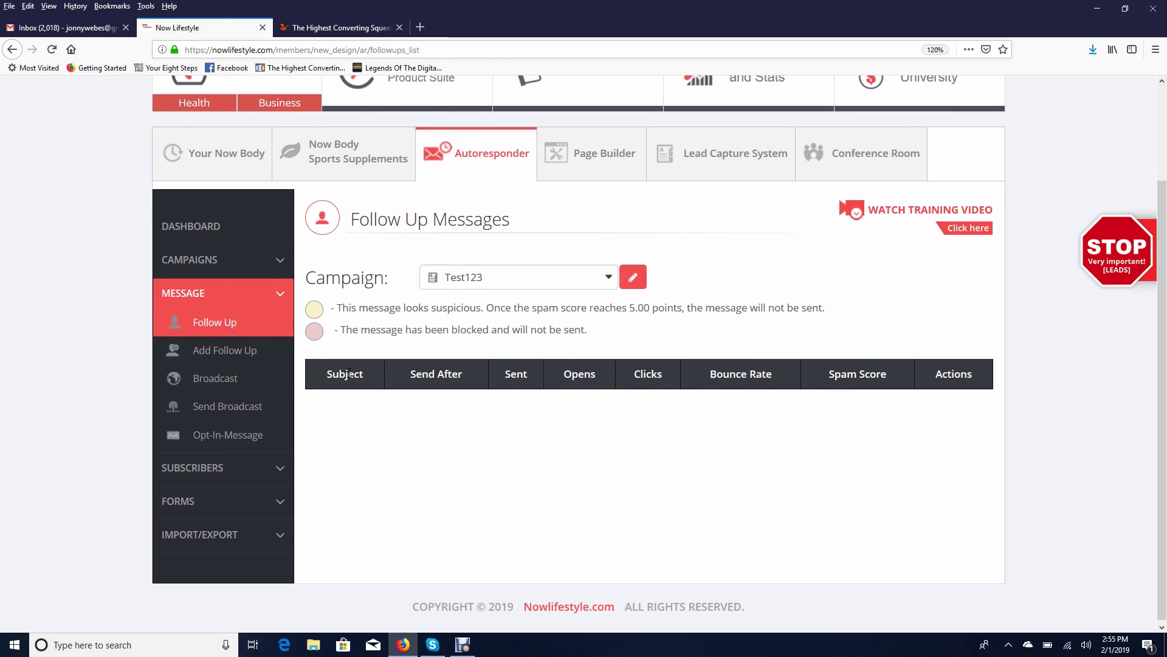
{"action": "left_click", "coordinate": [210, 348]}
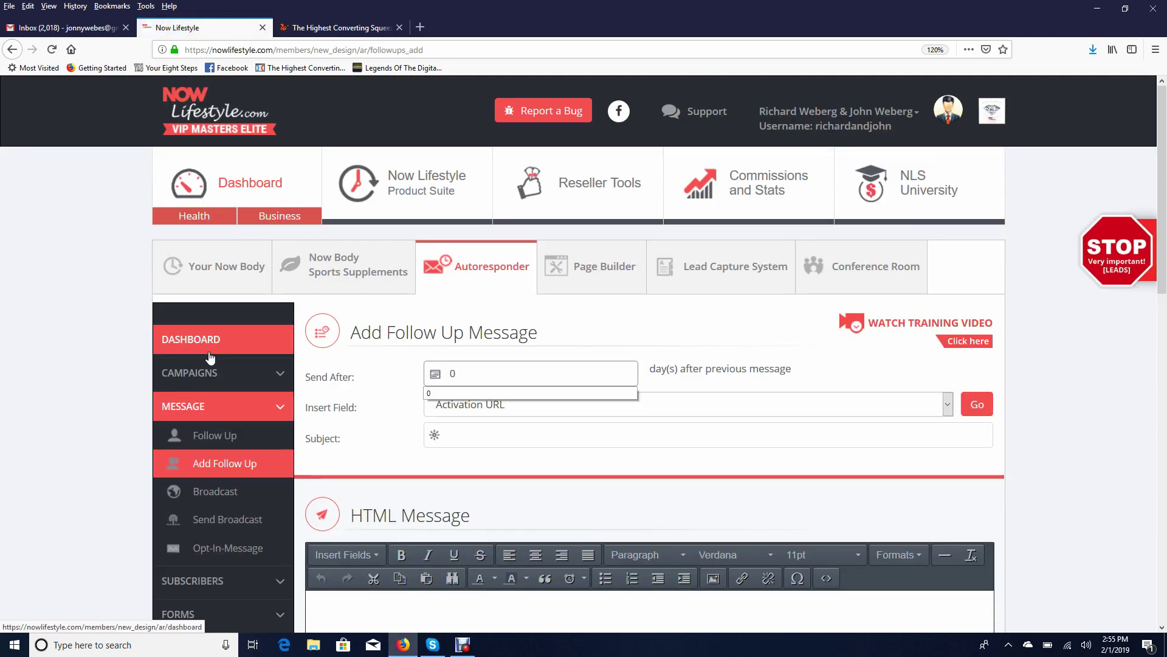
Give the follow-up the subject 'Hey my friend, welcome to the team'
{"action": "scroll", "coordinate": [555, 313], "scroll_direction": "down", "scroll_amount": 3}
{"action": "left_click", "coordinate": [558, 293]}
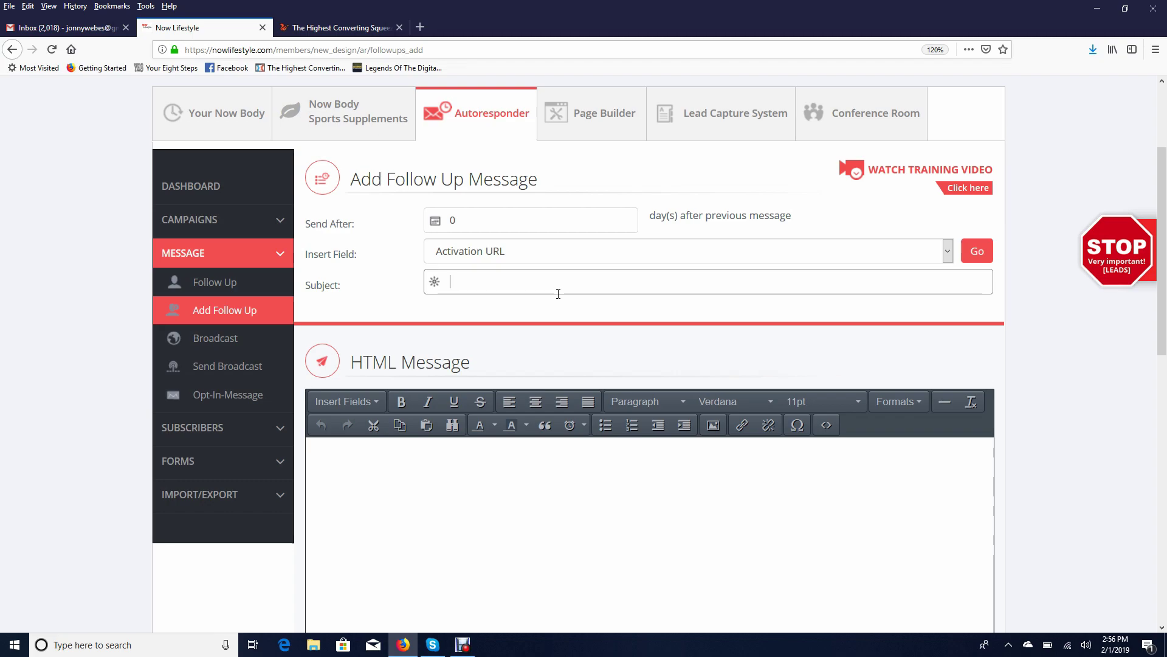
{"action": "scroll", "coordinate": [574, 422], "scroll_direction": "down", "scroll_amount": 2}
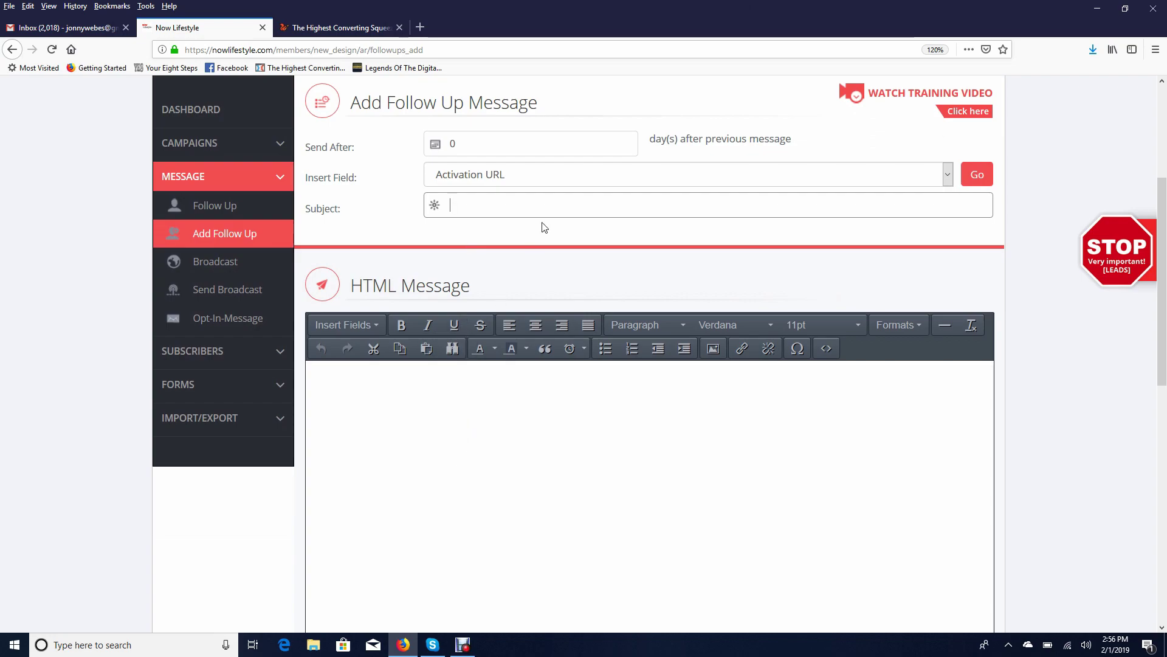
{"action": "type", "text": "Hey"}
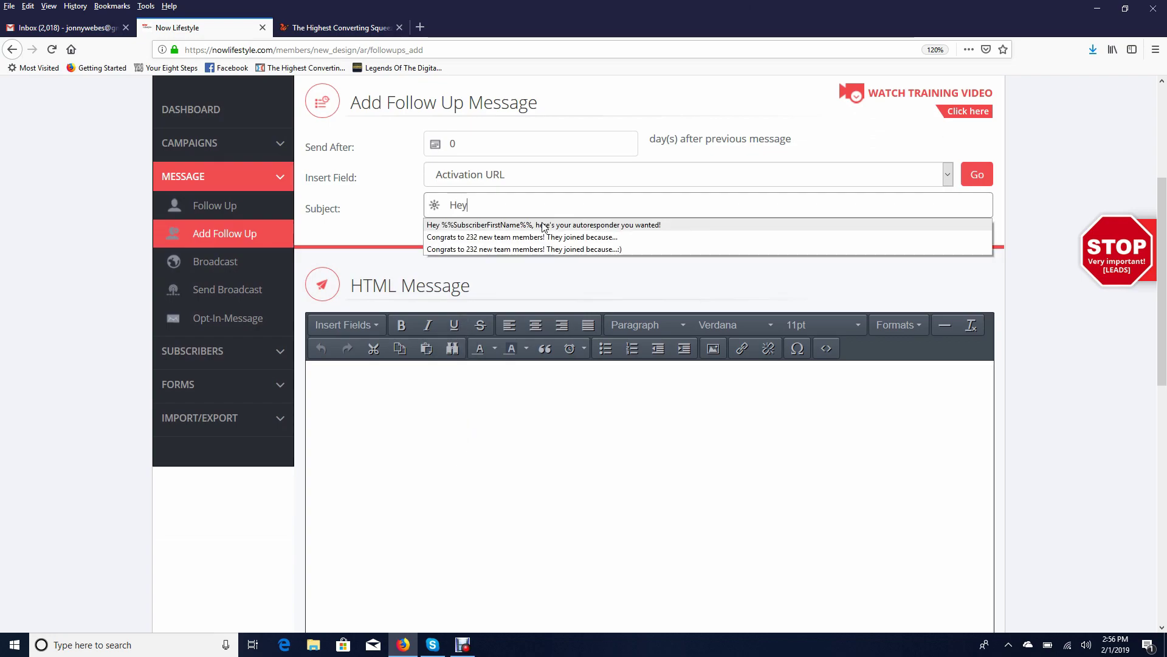
{"action": "type", "text": " my friend, "}
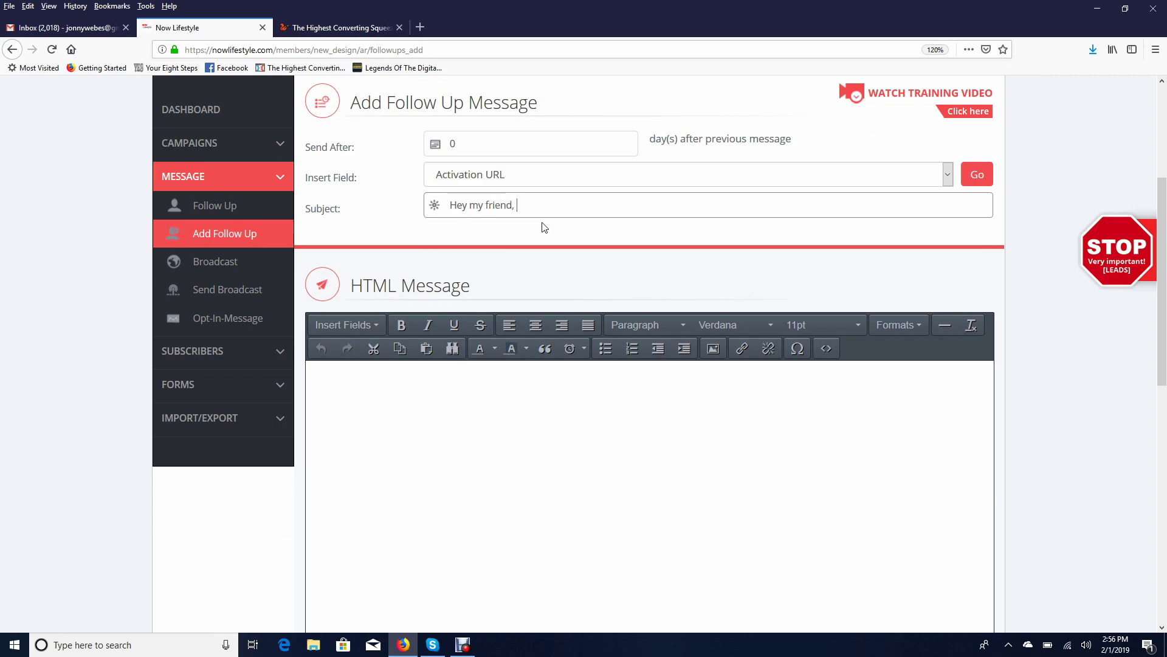
{"action": "type", "text": "welcome to the team!"}
{"action": "left_click", "coordinate": [532, 429]}
Type the congratulation paragraph and the 'exclusive link to join my team right here' line
{"action": "type", "text": "I want to congratulate you on joining our team, and I can"}
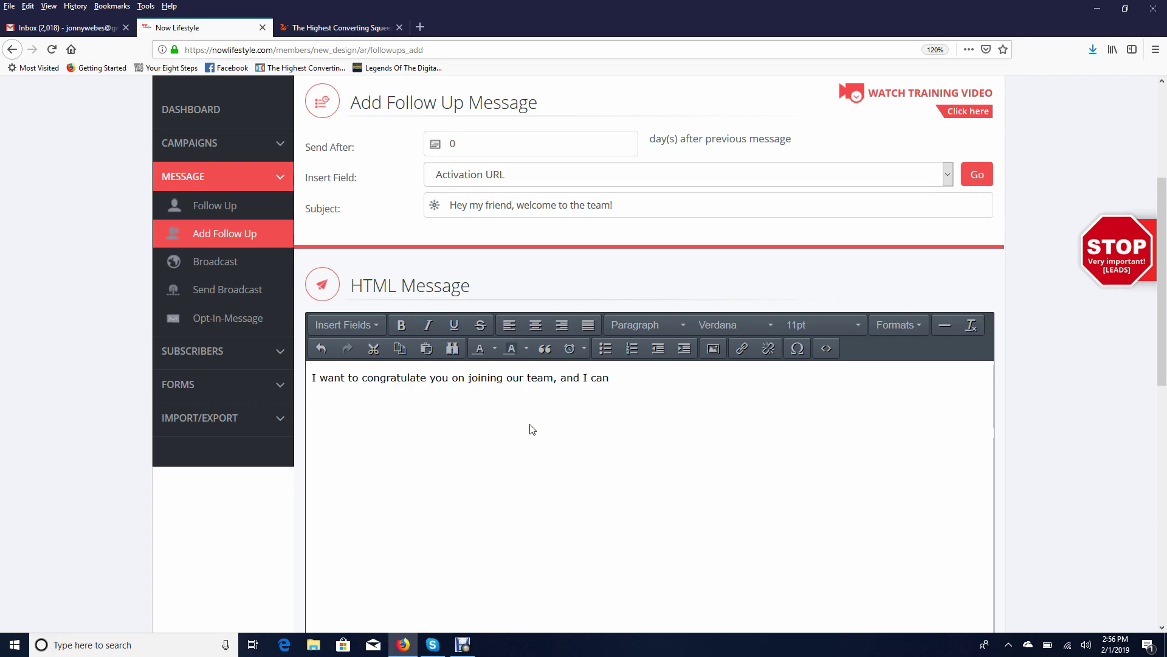
{"action": "type", "text": " not WAIT"}
{"action": "key", "text": "Return"}
{"action": "type", "text": "to help you get st"}
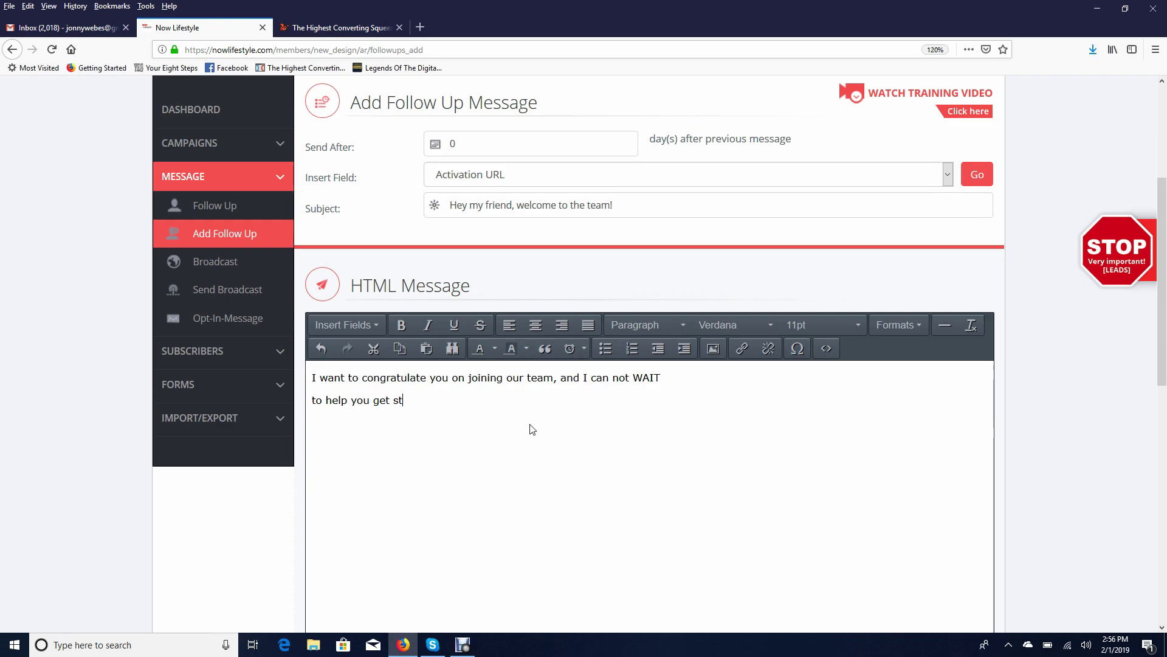
{"action": "type", "text": "arted and moving forward."}
{"action": "key", "text": "Return"}
{"action": "key", "text": "Return"}
{"action": "type", "text": "In case you h"}
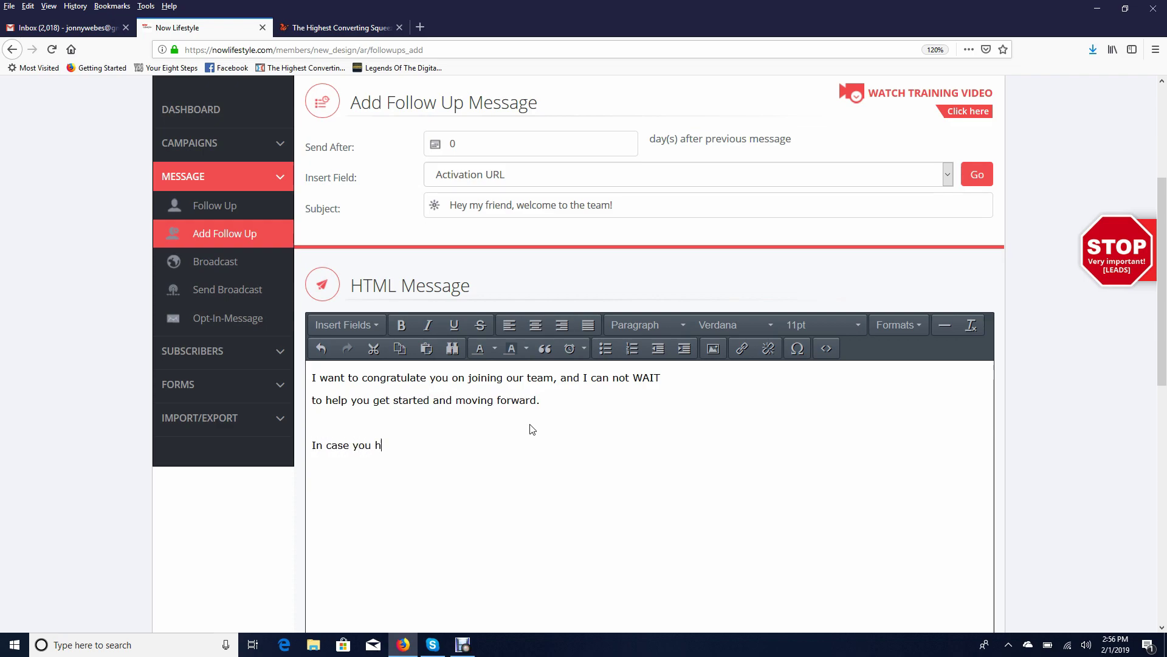
{"action": "type", "text": "aven't joined yet, you have my exc"}
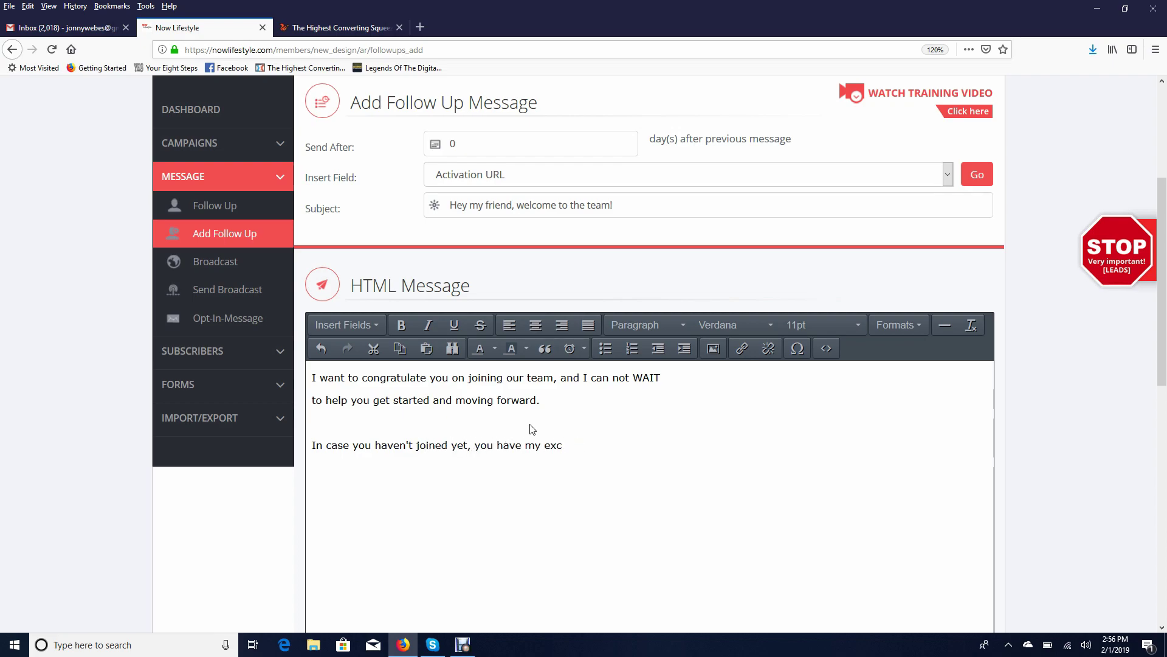
{"action": "type", "text": "luisve"}
{"action": "key", "text": "BackSpace"}
{"action": "key", "text": "BackSpace"}
{"action": "key", "text": "BackSpace"}
{"action": "type", "text": "sive link to join my team right here,"}
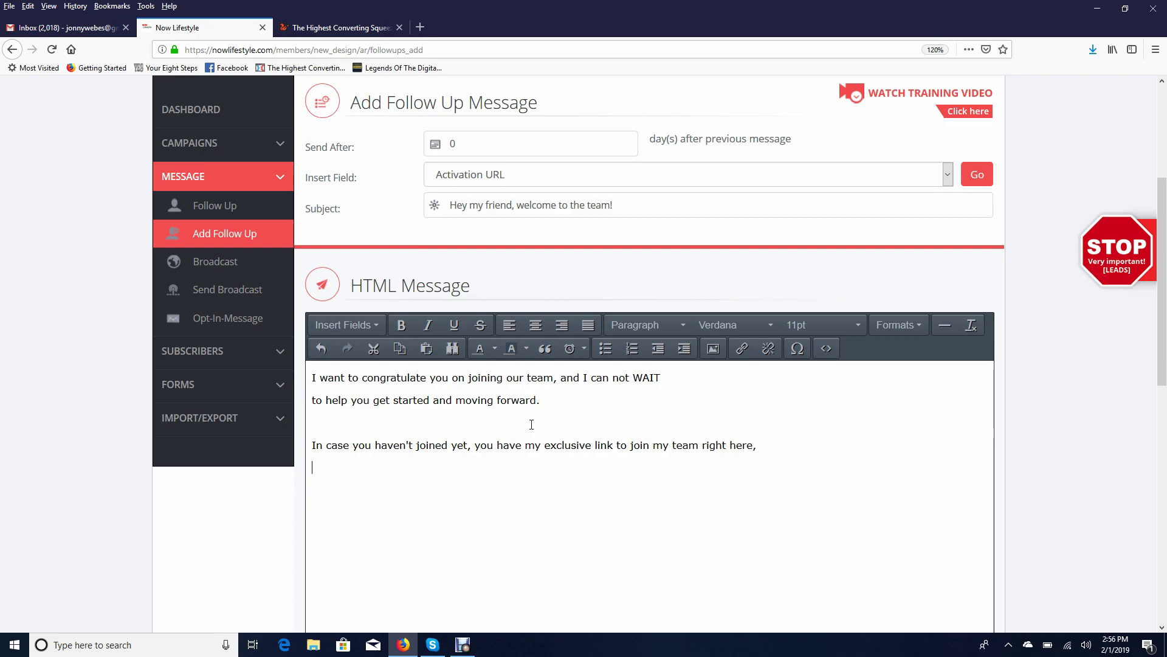
Insert the pasted join web address as a link in the message
{"action": "left_click", "coordinate": [741, 349]}
{"action": "type", "text": "https://jonweberg.com/"}
{"action": "left_click", "coordinate": [664, 434]}
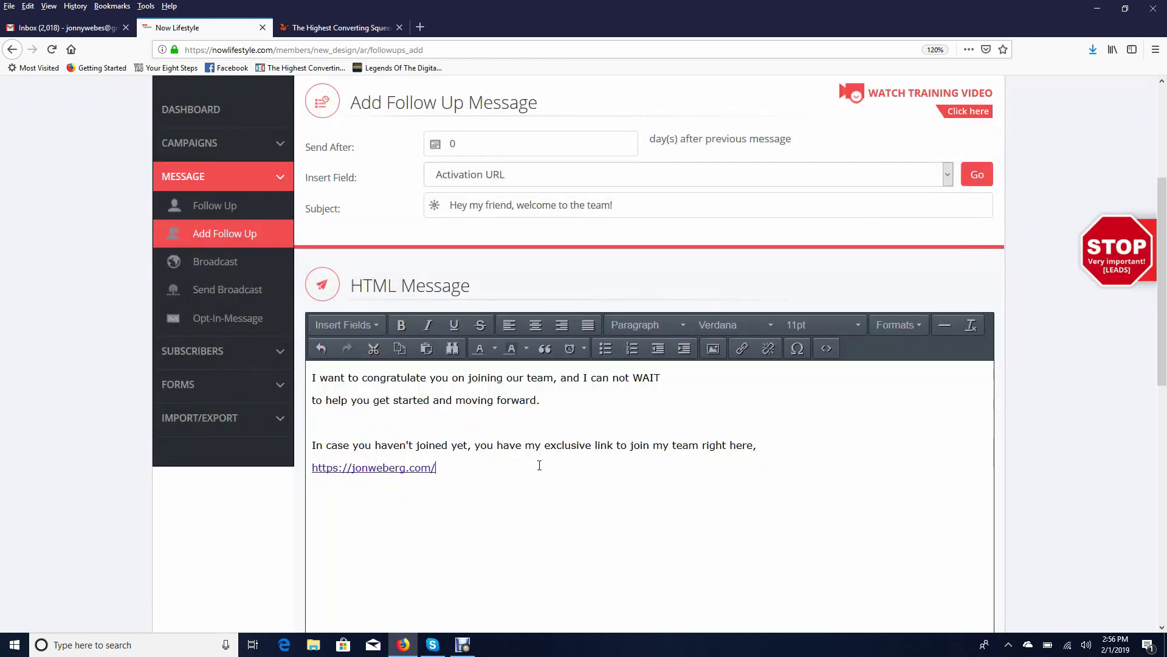
{"action": "scroll", "coordinate": [565, 465], "scroll_direction": "down", "scroll_amount": 3}
Make the selected join URL a link via Insert/edit link, then begin the thank-you line
{"action": "left_click_drag", "start_coordinate": [311, 314], "coordinate": [450, 322]}
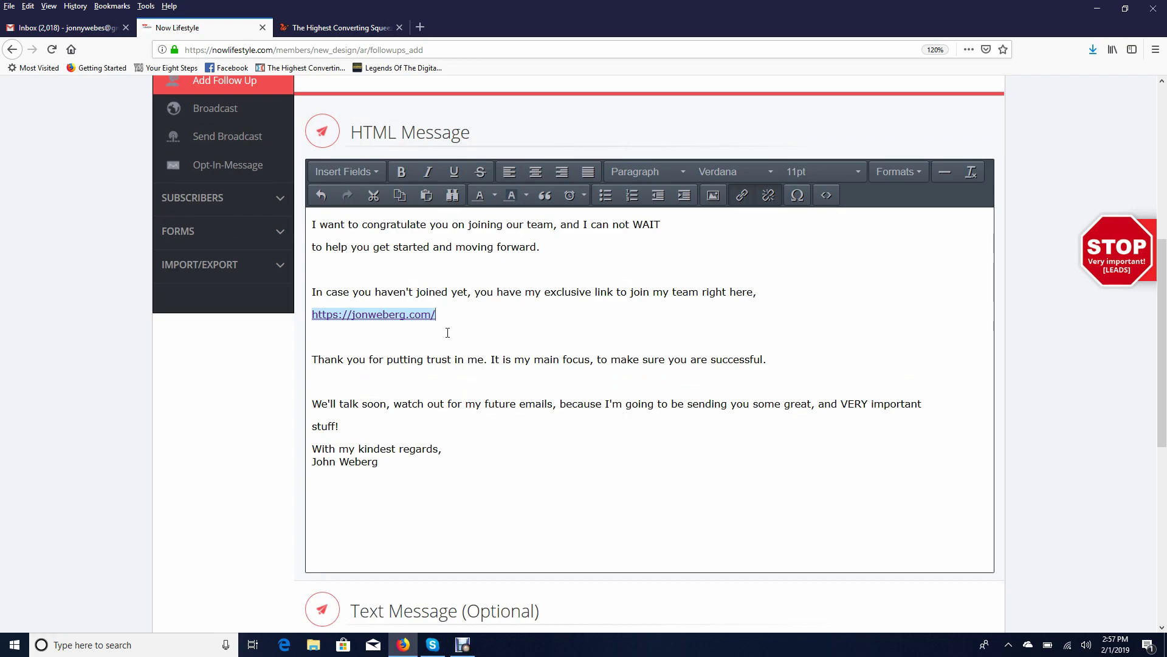
{"action": "left_click_drag", "start_coordinate": [472, 317], "coordinate": [304, 325]}
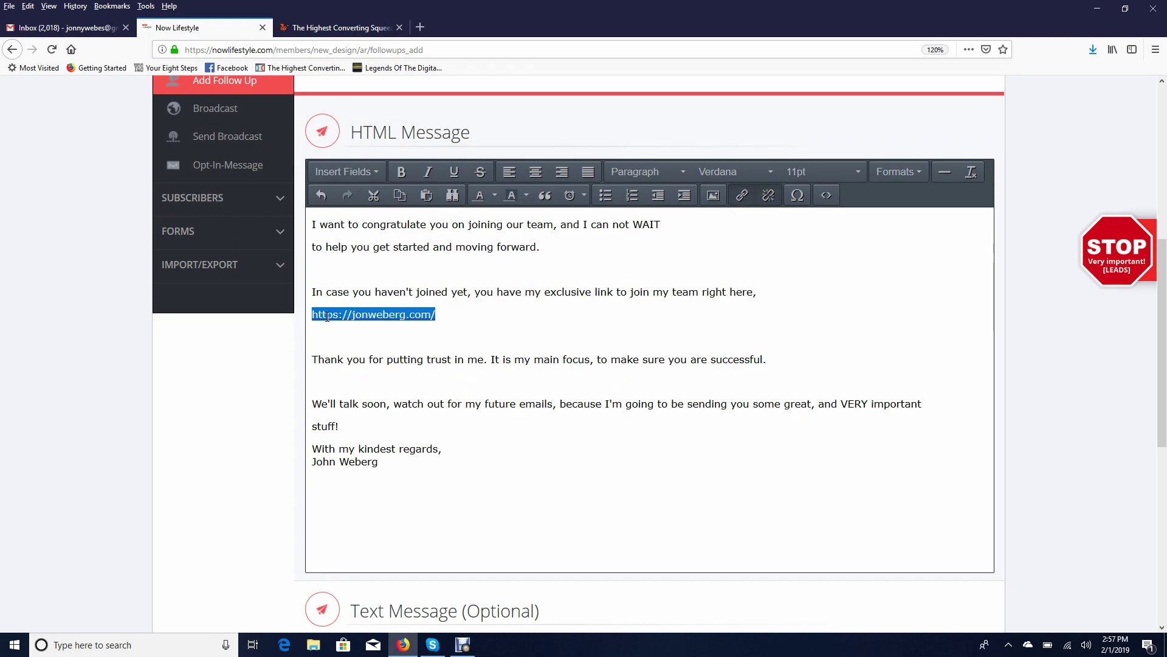
{"action": "right_click", "coordinate": [326, 318]}
{"action": "left_click", "coordinate": [358, 450]}
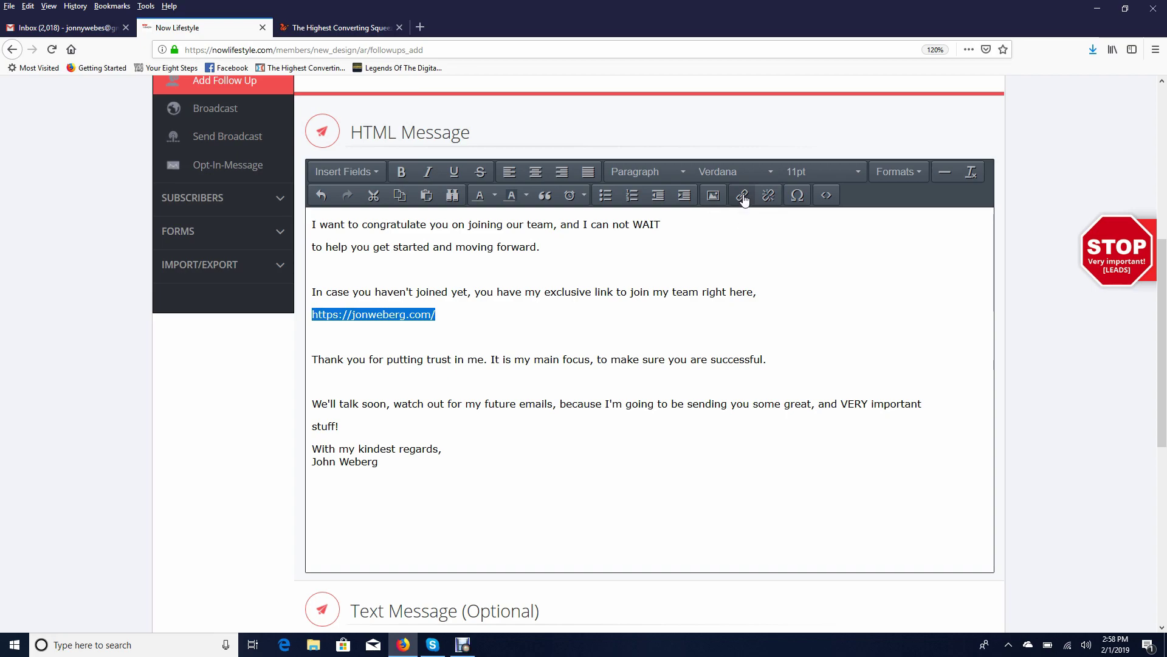
{"action": "left_click", "coordinate": [743, 197]}
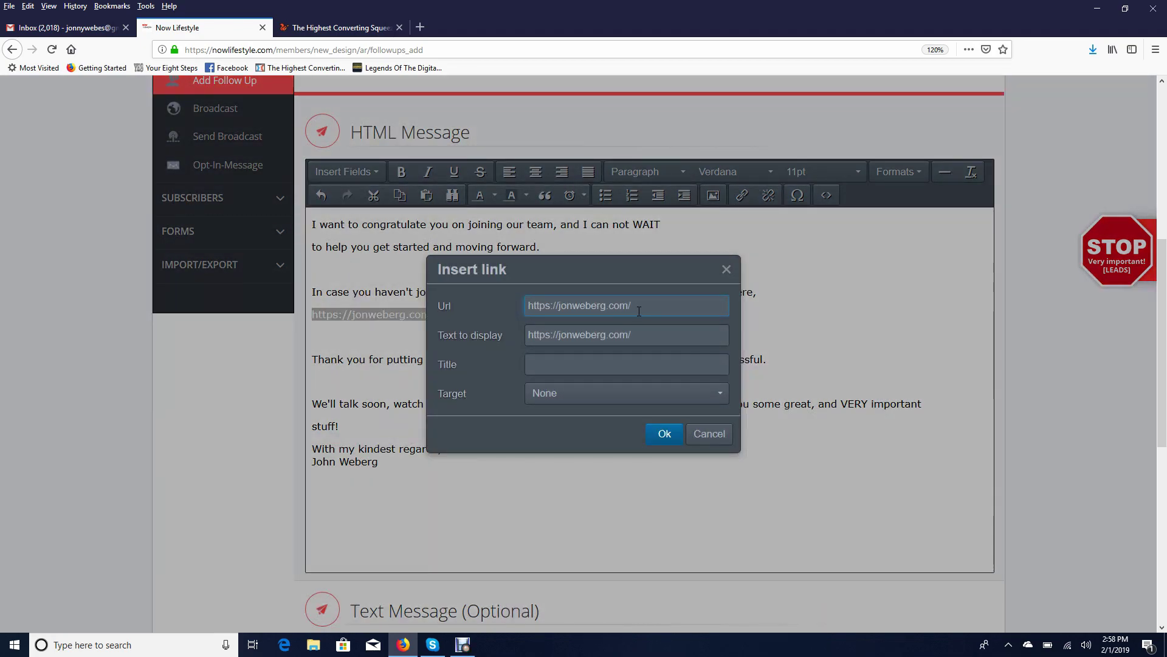
{"action": "left_click", "coordinate": [664, 433]}
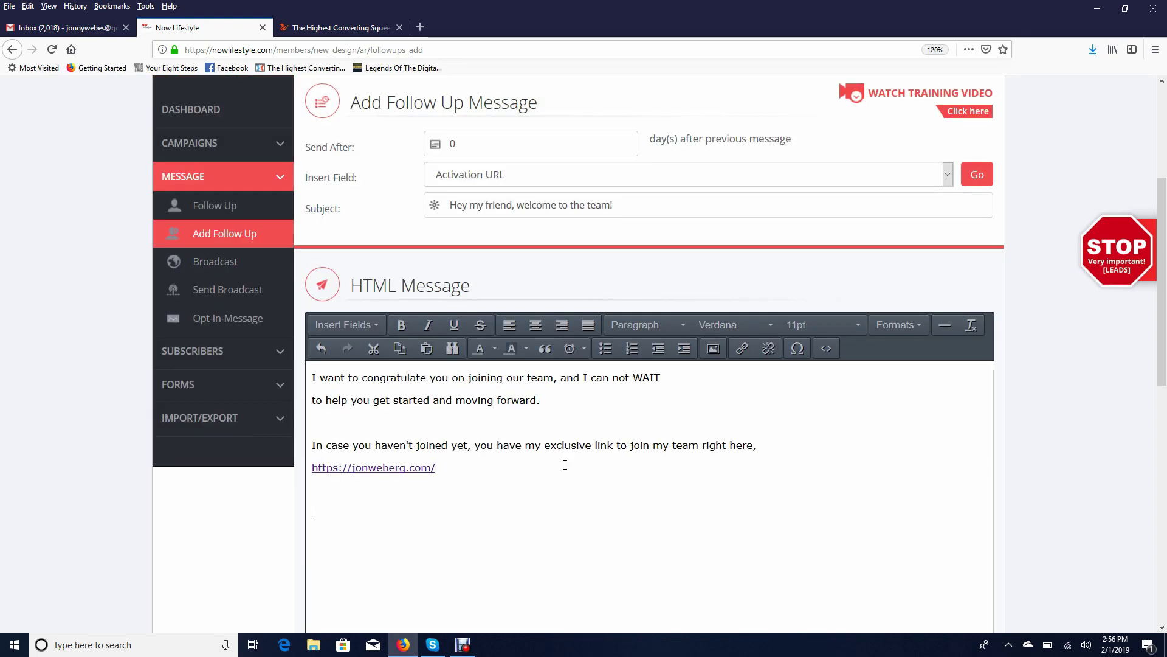
{"action": "type", "text": "Thank you for puttin gy"}
Complete 'Thank you for putting trust in me. It is my main focus, to make sure'
{"action": "key", "text": "BackSpace"}
{"action": "key", "text": "BackSpace"}
{"action": "key", "text": "BackSpace"}
{"action": "key", "text": "BackSpace"}
{"action": "key", "text": "BackSpace"}
{"action": "key", "text": "BackSpace"}
{"action": "key", "text": "BackSpace"}
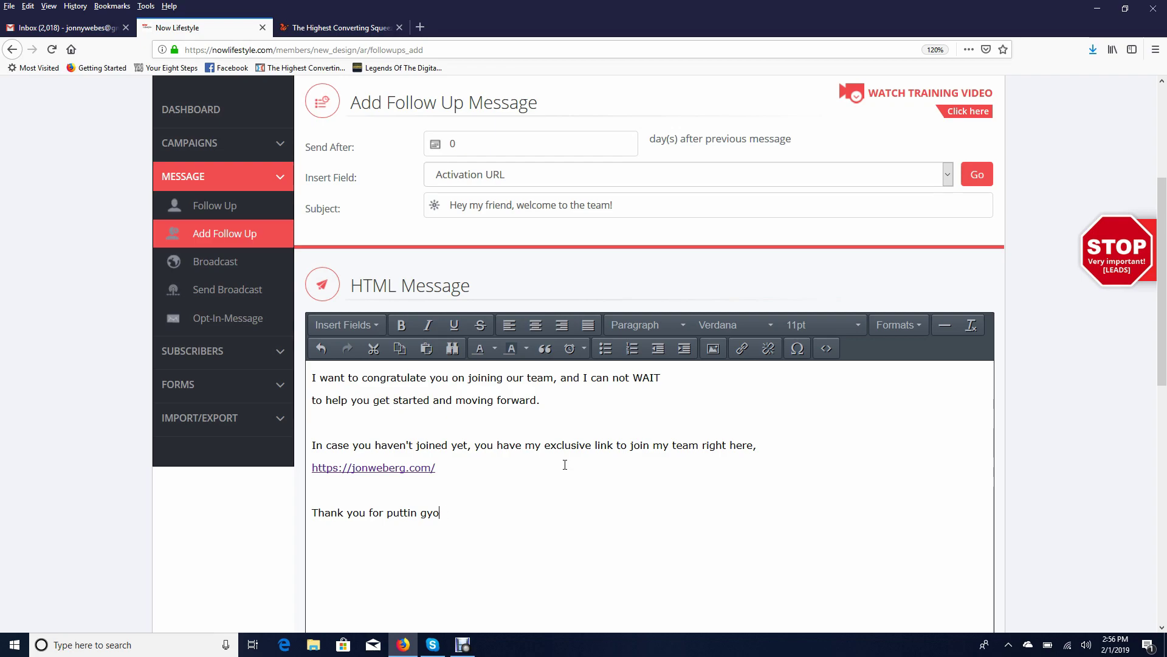
{"action": "type", "text": "ng trust in me. It is my main"}
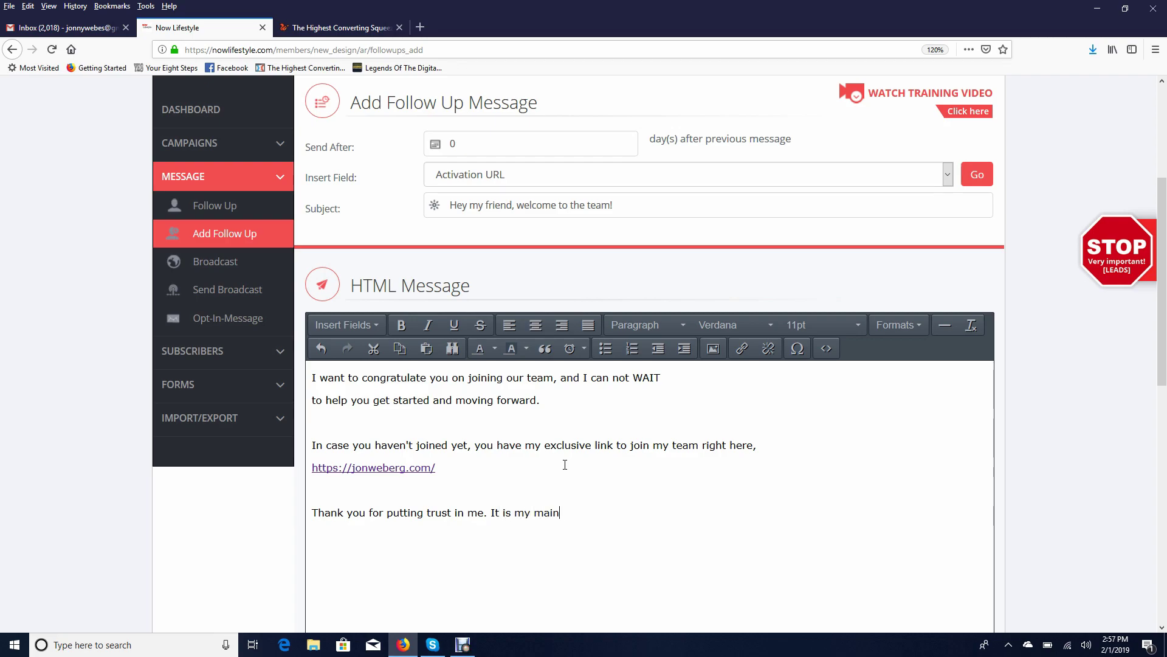
{"action": "type", "text": " focus, to make sure"}
{"action": "scroll", "coordinate": [711, 469], "scroll_direction": "down", "scroll_amount": 3}
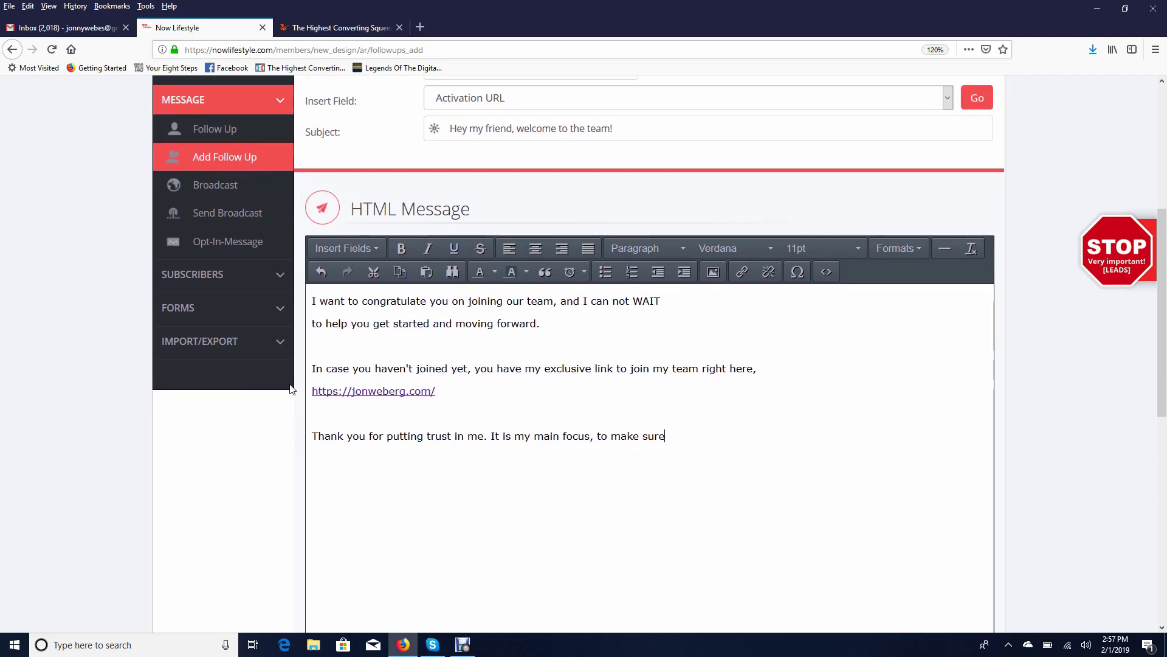
{"action": "scroll", "coordinate": [630, 399], "scroll_direction": "down", "scroll_amount": 5}
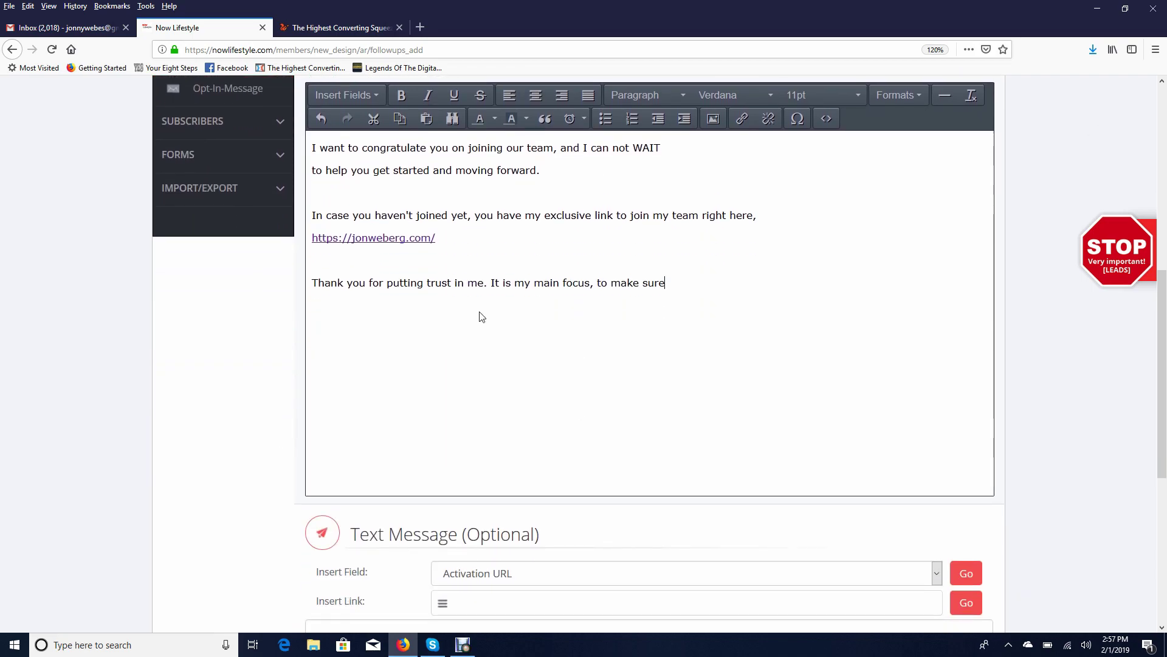
{"action": "scroll", "coordinate": [480, 318], "scroll_direction": "up", "scroll_amount": 3}
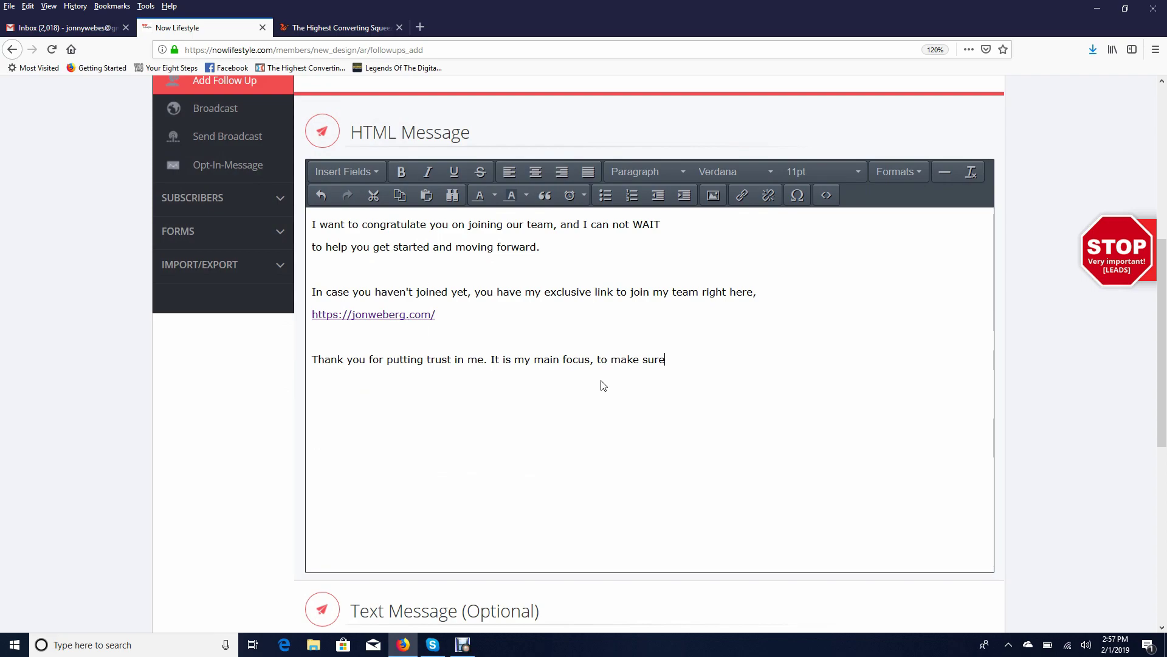
{"action": "left_click_drag", "start_coordinate": [506, 322], "coordinate": [314, 324]}
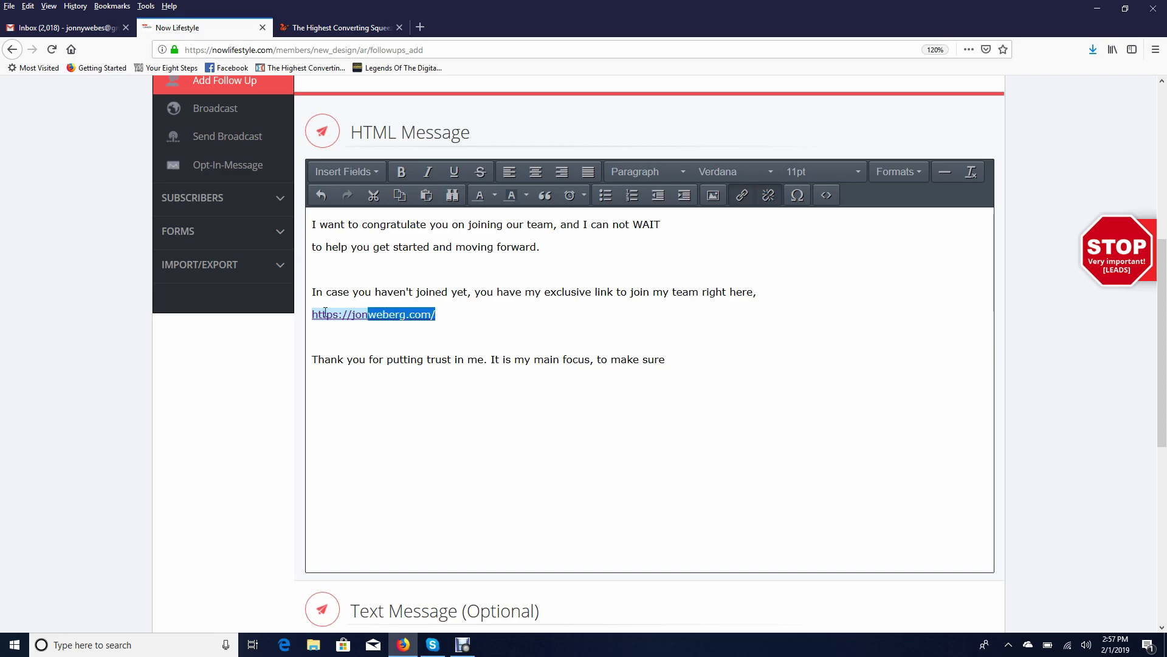
{"action": "left_click", "coordinate": [444, 338]}
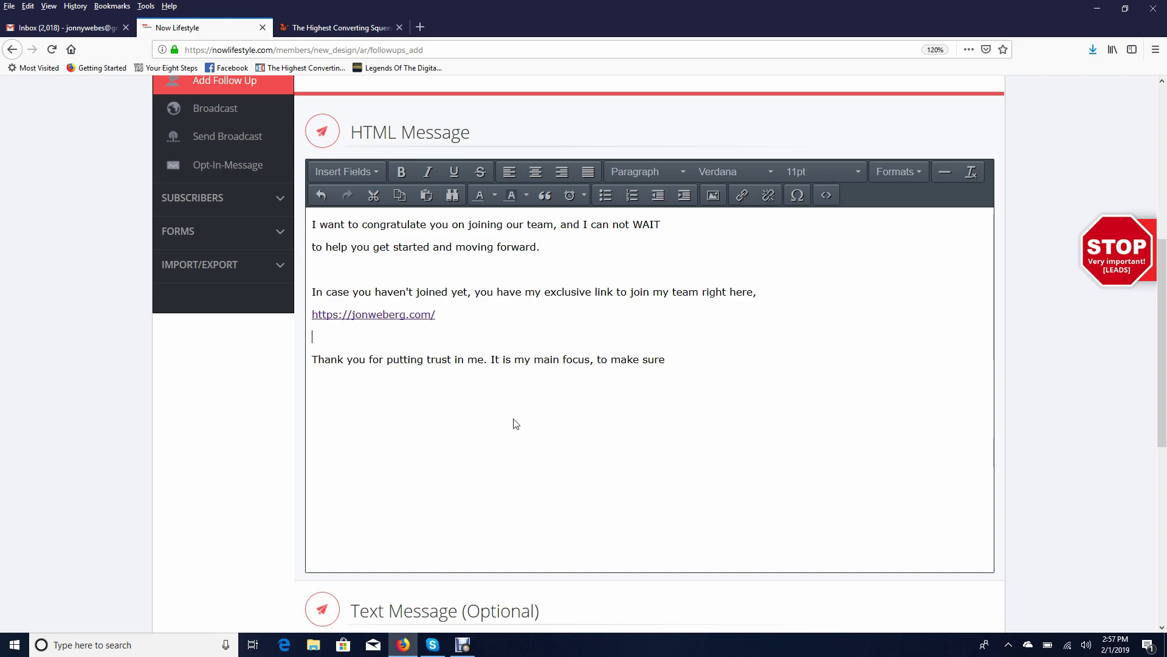
{"action": "scroll", "coordinate": [535, 352], "scroll_direction": "down", "scroll_amount": 3}
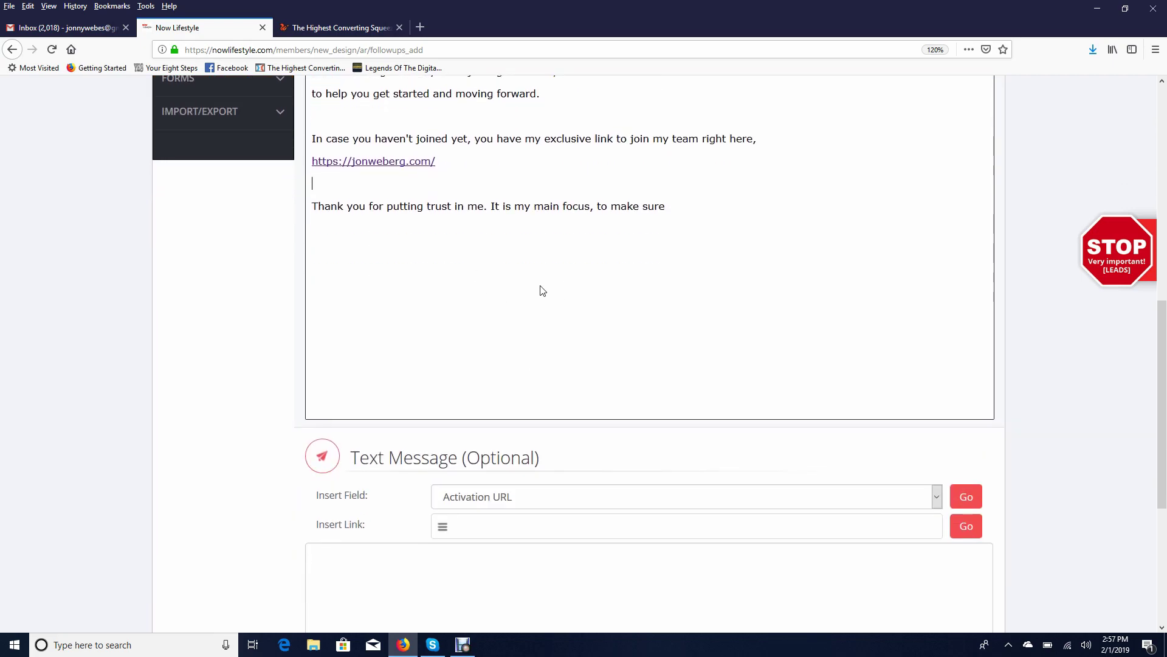
{"action": "scroll", "coordinate": [542, 289], "scroll_direction": "up", "scroll_amount": 2}
{"action": "left_click", "coordinate": [689, 287]}
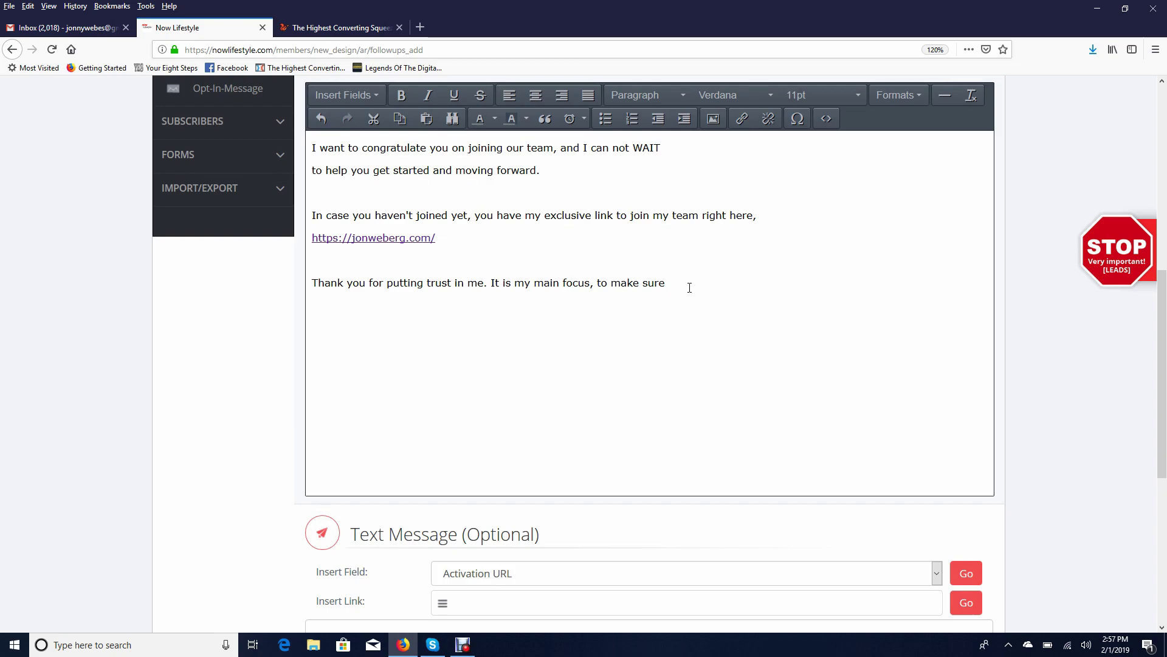
Add the talk-soon paragraph, 'With my kindest regards,' sign-off and the sender's name
{"action": "type", "text": "you are succ"}
{"action": "type", "text": "essful.  We'll "}
{"action": "type", "text": "talk soon, wat"}
{"action": "type", "text": "ch out for my futu"}
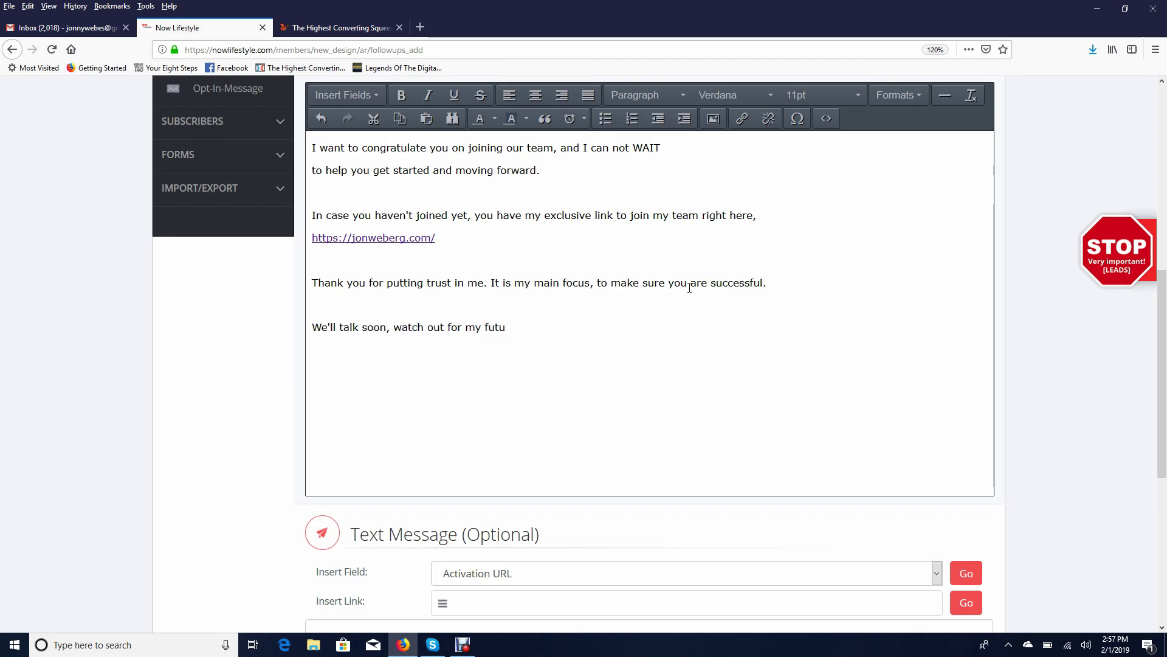
{"action": "type", "text": "re emails, because I'm g"}
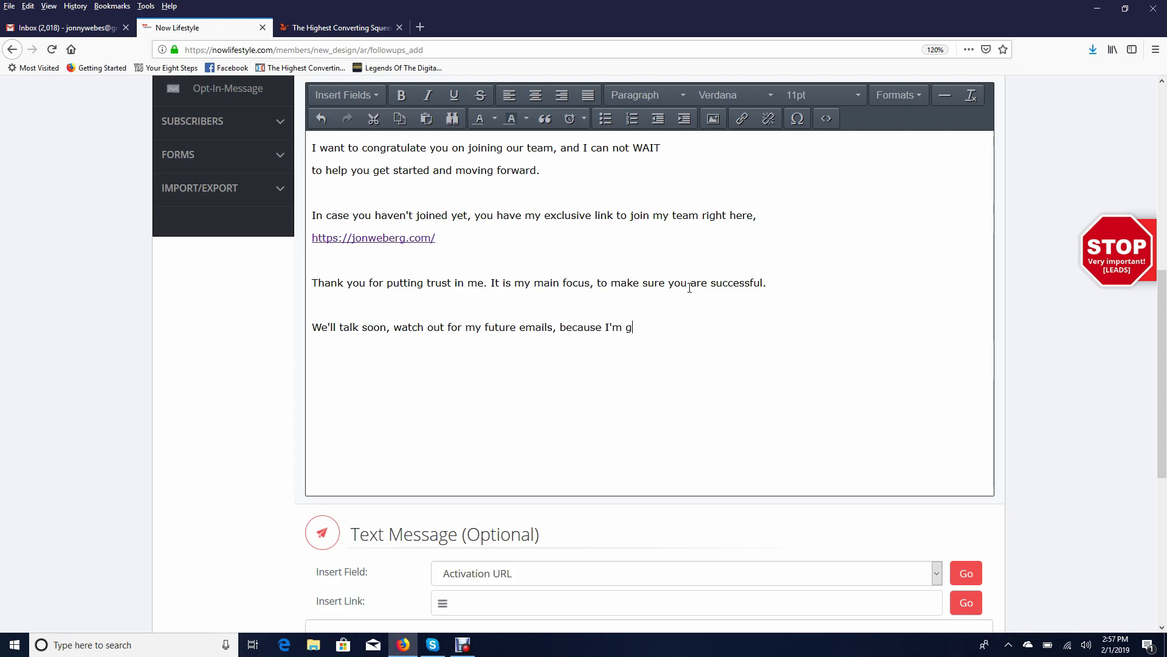
{"action": "type", "text": "oing to be sending you some great, and VER"}
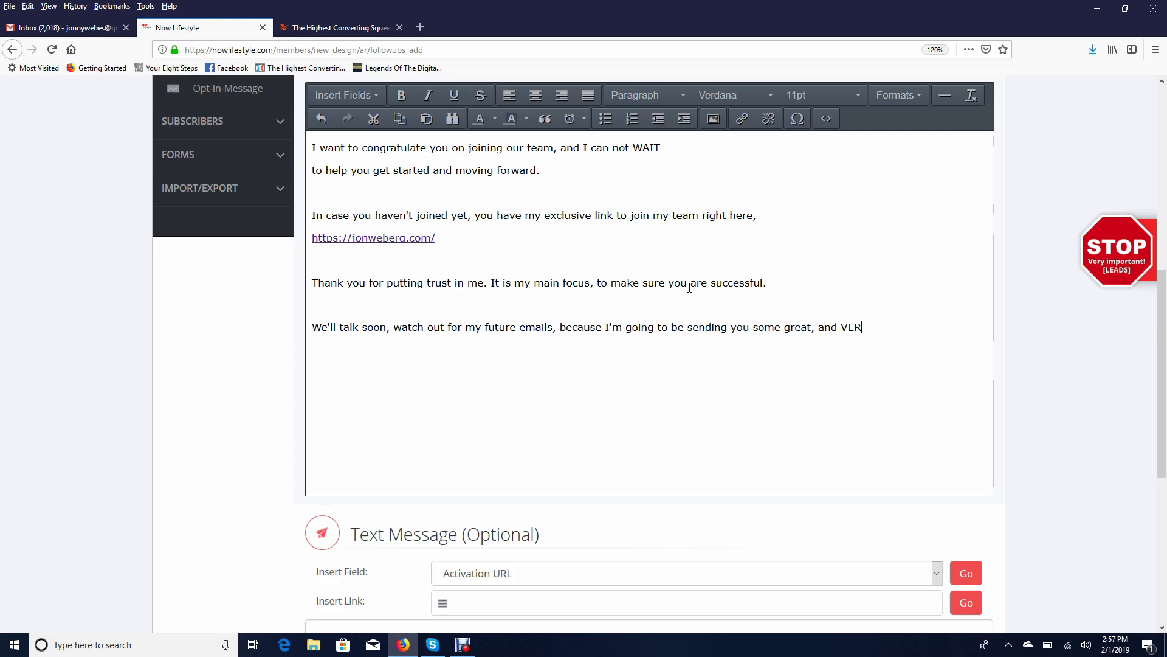
{"action": "type", "text": "Y important stuff"}
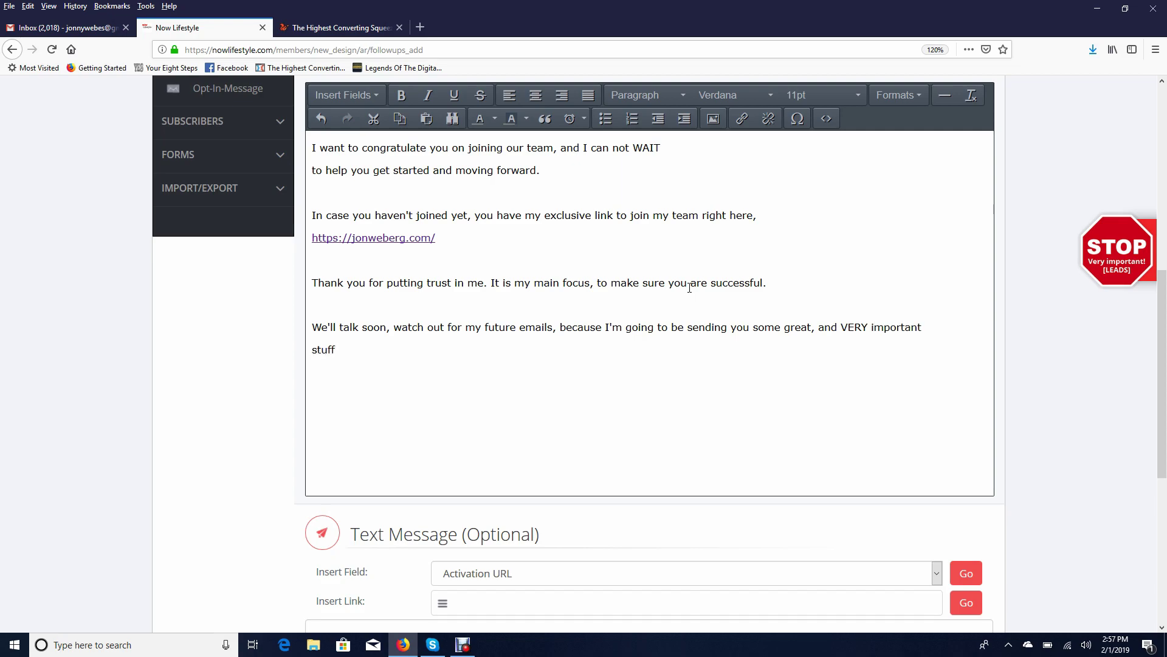
{"action": "type", "text": "! With my kindets"}
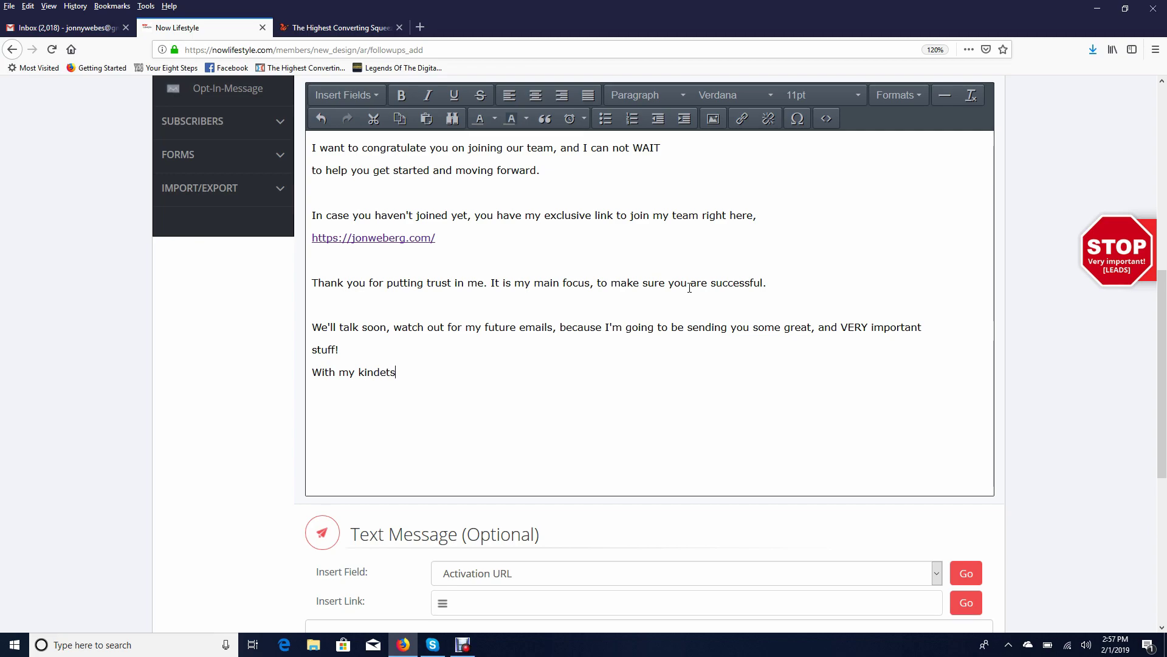
{"action": "key", "text": "BackSpace"}
{"action": "key", "text": "BackSpace"}
{"action": "key", "text": "BackSpace"}
{"action": "key", "text": "BackSpace"}
{"action": "key", "text": "BackSpace"}
{"action": "type", "text": "st rega"}
{"action": "key", "text": "BackSpace"}
{"action": "key", "text": "BackSpace"}
{"action": "key", "text": "BackSpace"}
{"action": "key", "text": "BackSpace"}
{"action": "key", "text": "BackSpace"}
{"action": "key", "text": "BackSpace"}
{"action": "key", "text": "BackSpace"}
{"action": "key", "text": "BackSpace"}
{"action": "type", "text": "st regards,"}
{"action": "key", "text": "shift+Return"}
{"action": "type", "text": "John Webeg"}
{"action": "key", "text": "BackSpace"}
Finish the signature and copy the entire HTML email body
{"action": "type", "text": "rg"}
{"action": "scroll", "coordinate": [551, 378], "scroll_direction": "up", "scroll_amount": 5}
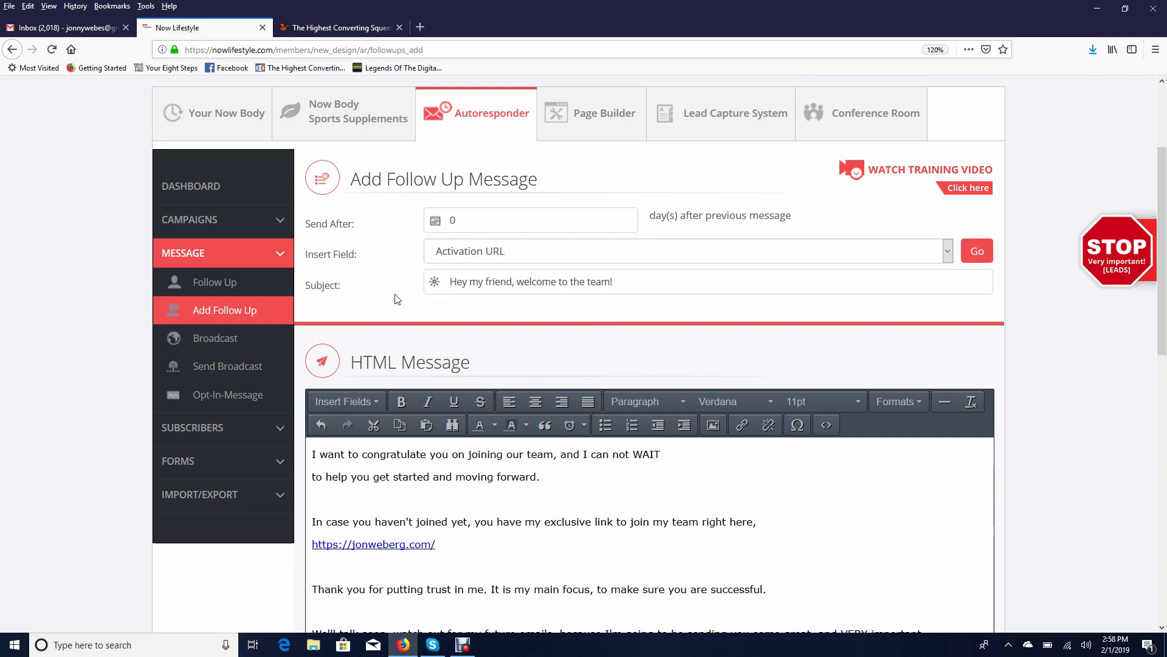
{"action": "scroll", "coordinate": [398, 292], "scroll_direction": "down", "scroll_amount": 2}
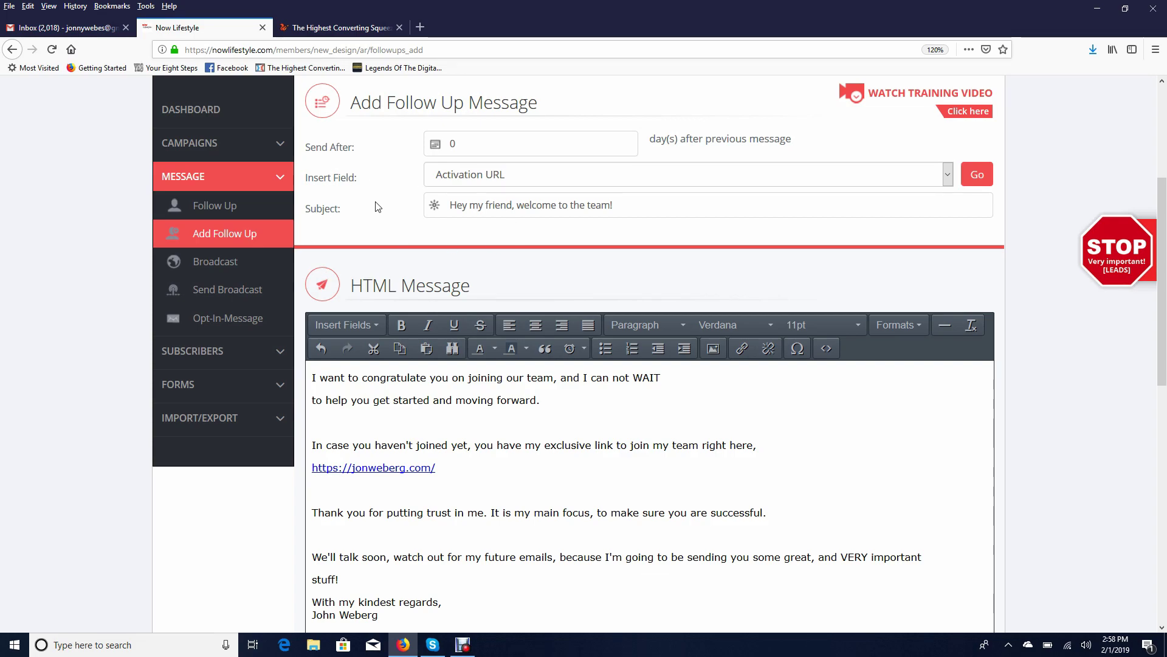
{"action": "scroll", "coordinate": [476, 302], "scroll_direction": "down", "scroll_amount": 3}
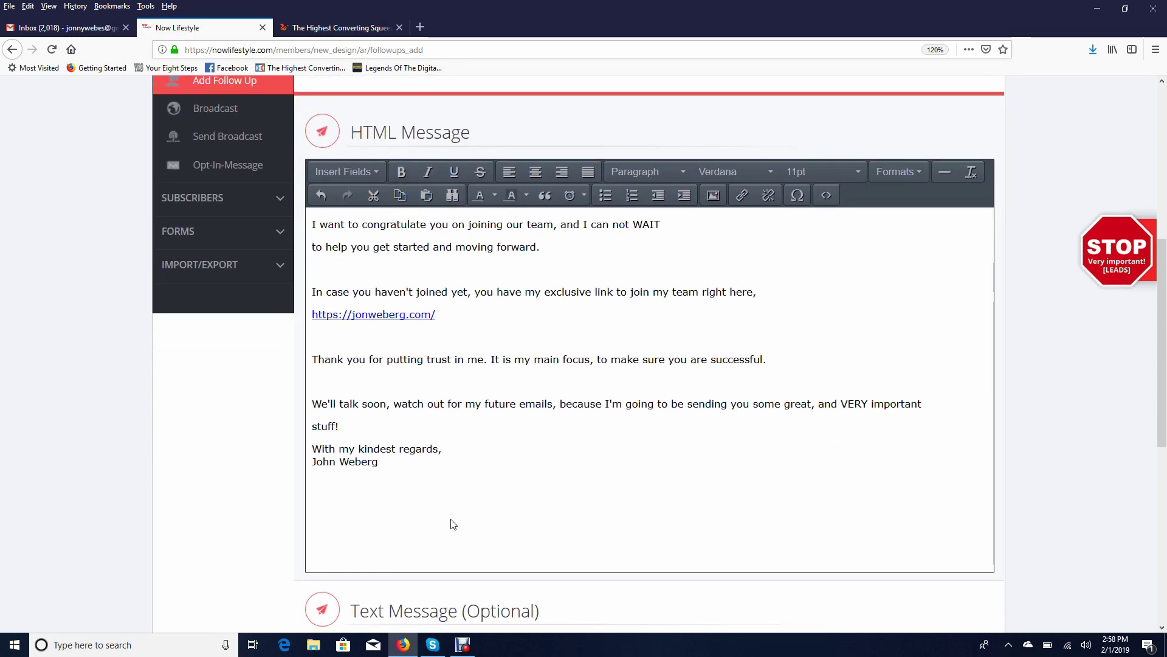
{"action": "key", "text": "ctrl+a"}
{"action": "right_click", "coordinate": [444, 313]}
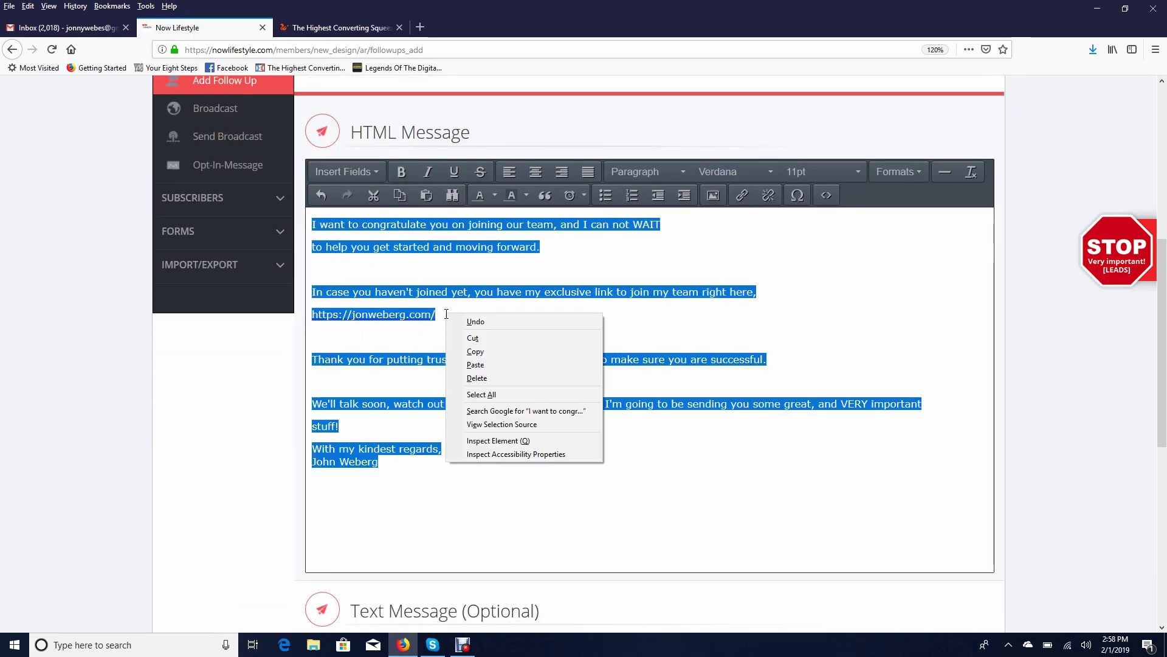
{"action": "left_click", "coordinate": [469, 346]}
Paste the email into the plain-text Text Message box and add the follow-up
{"action": "left_click", "coordinate": [469, 346]}
{"action": "scroll", "coordinate": [469, 343], "scroll_direction": "down", "scroll_amount": 8}
{"action": "left_click", "coordinate": [438, 377]}
{"action": "right_click", "coordinate": [419, 373]}
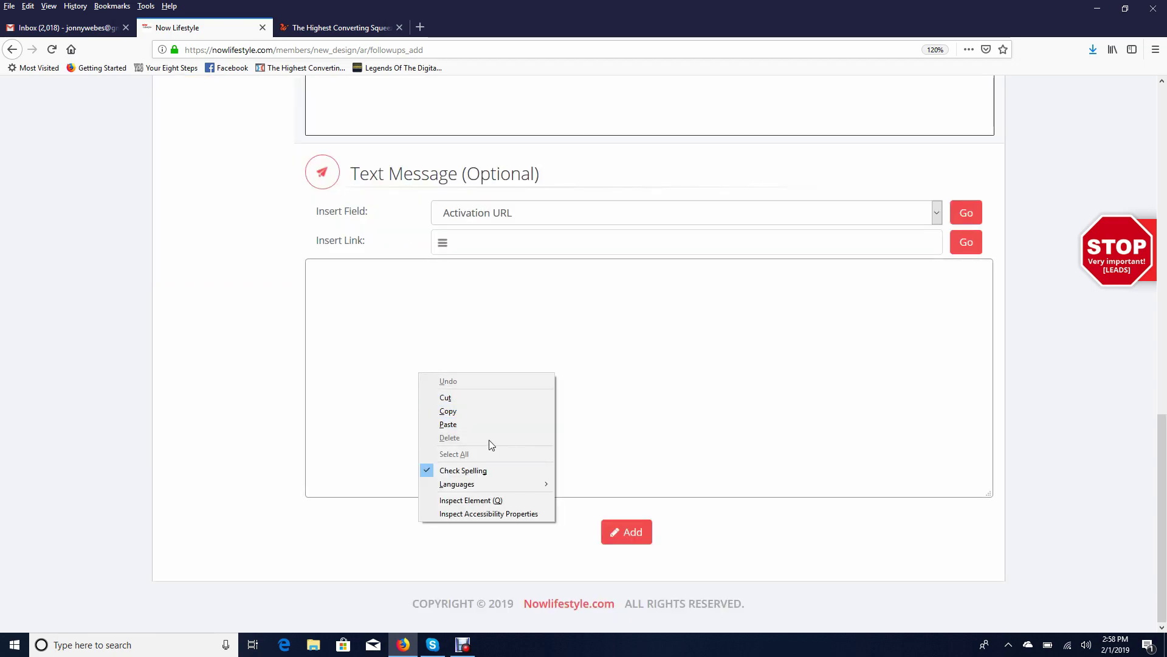
{"action": "left_click", "coordinate": [471, 424]}
{"action": "left_click", "coordinate": [626, 531]}
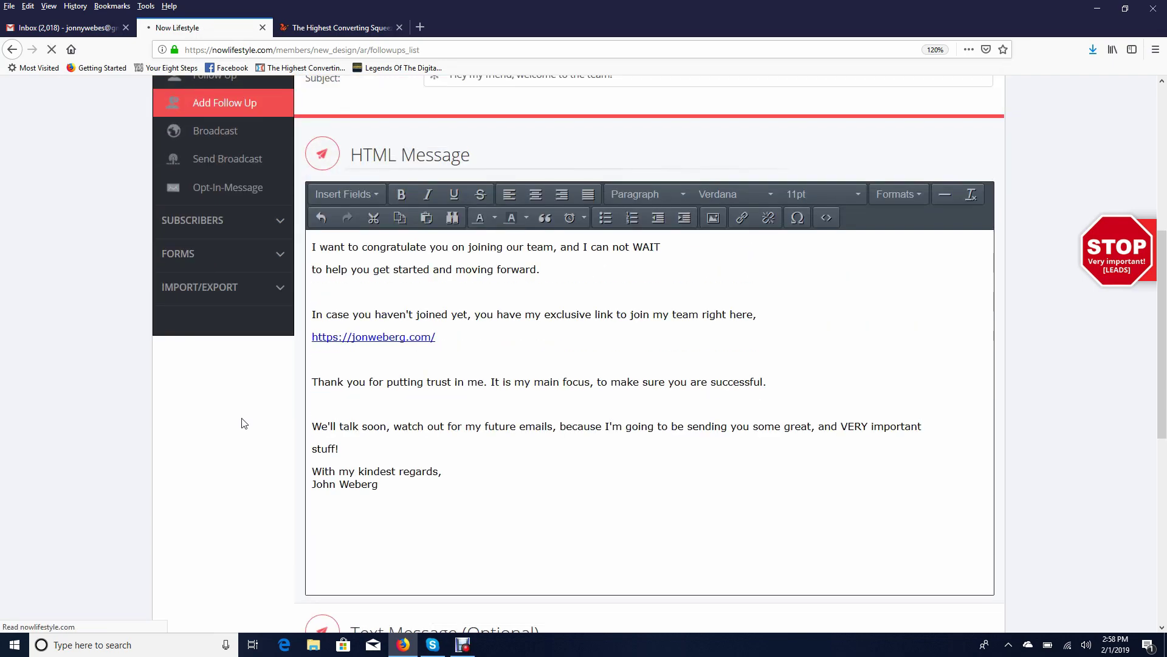
Check the welcome message is listed under Test123, then switch to the Page Builder dashboard
{"action": "scroll", "coordinate": [391, 413], "scroll_direction": "down", "scroll_amount": 2}
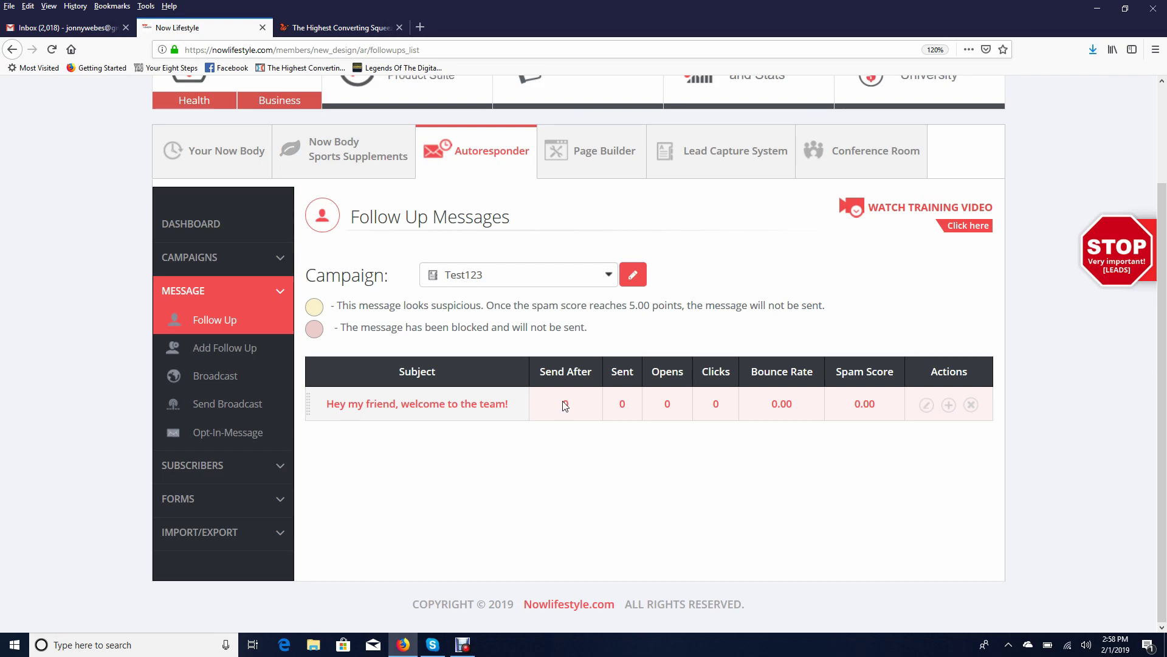
{"action": "scroll", "coordinate": [516, 334], "scroll_direction": "up", "scroll_amount": 2}
{"action": "scroll", "coordinate": [516, 334], "scroll_direction": "down", "scroll_amount": 2}
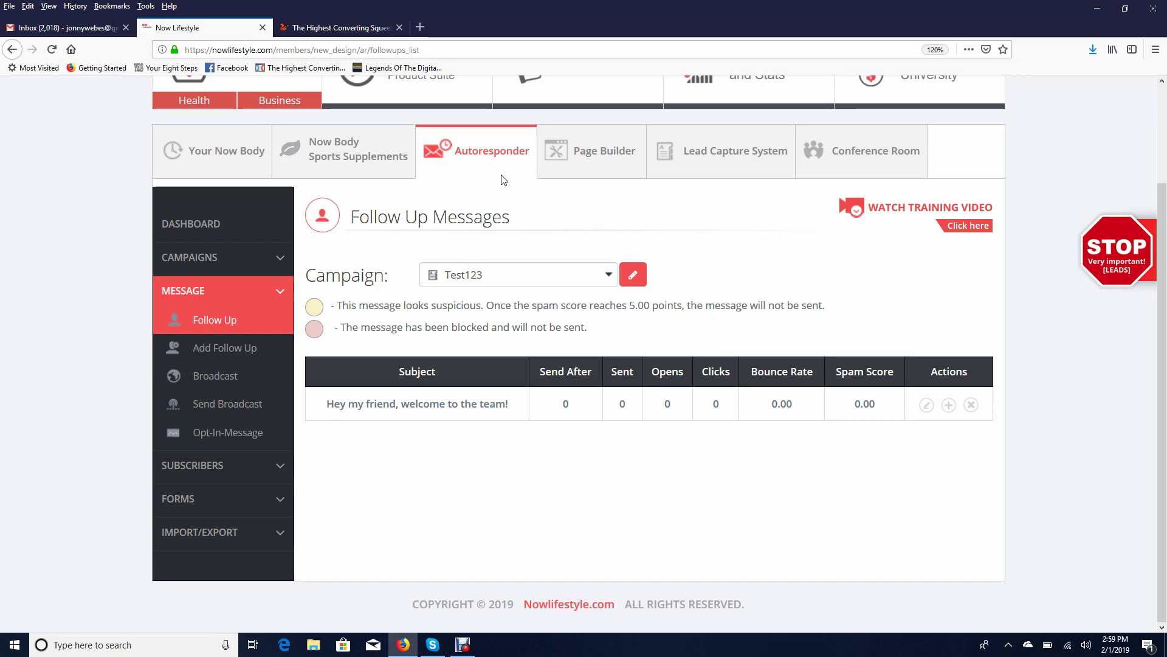
{"action": "left_click", "coordinate": [606, 162]}
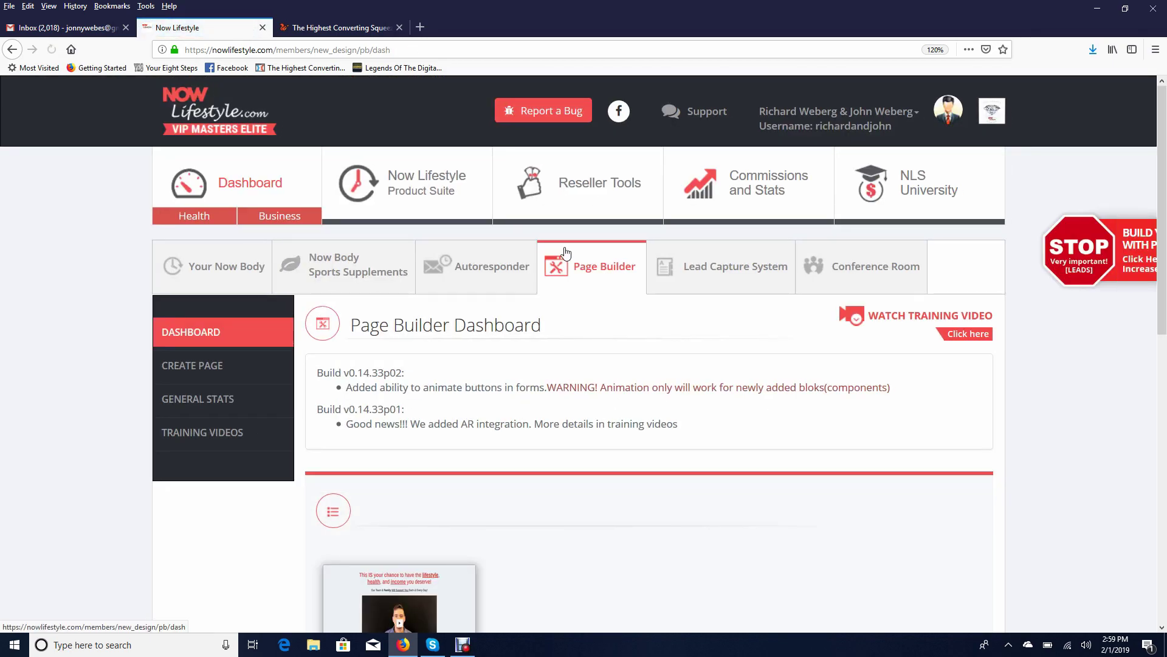
Open the Create Page template gallery from the Page Builder sidebar
{"action": "scroll", "coordinate": [599, 270], "scroll_direction": "down", "scroll_amount": 2}
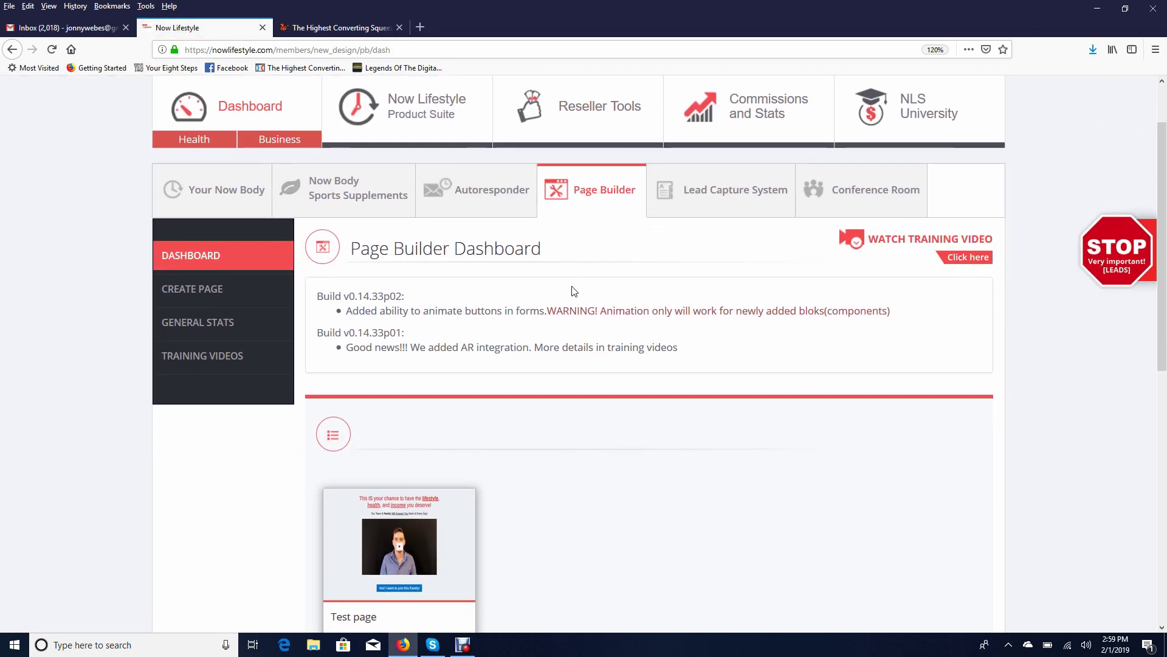
{"action": "scroll", "coordinate": [584, 292], "scroll_direction": "down", "scroll_amount": 12}
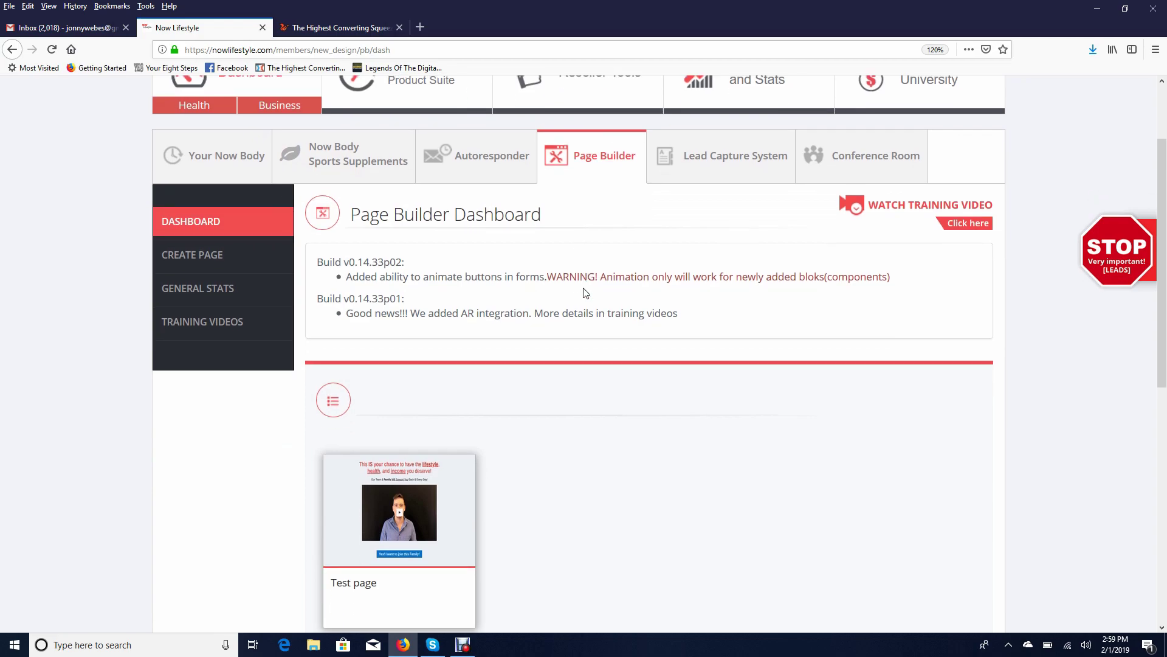
{"action": "scroll", "coordinate": [611, 303], "scroll_direction": "down", "scroll_amount": 1}
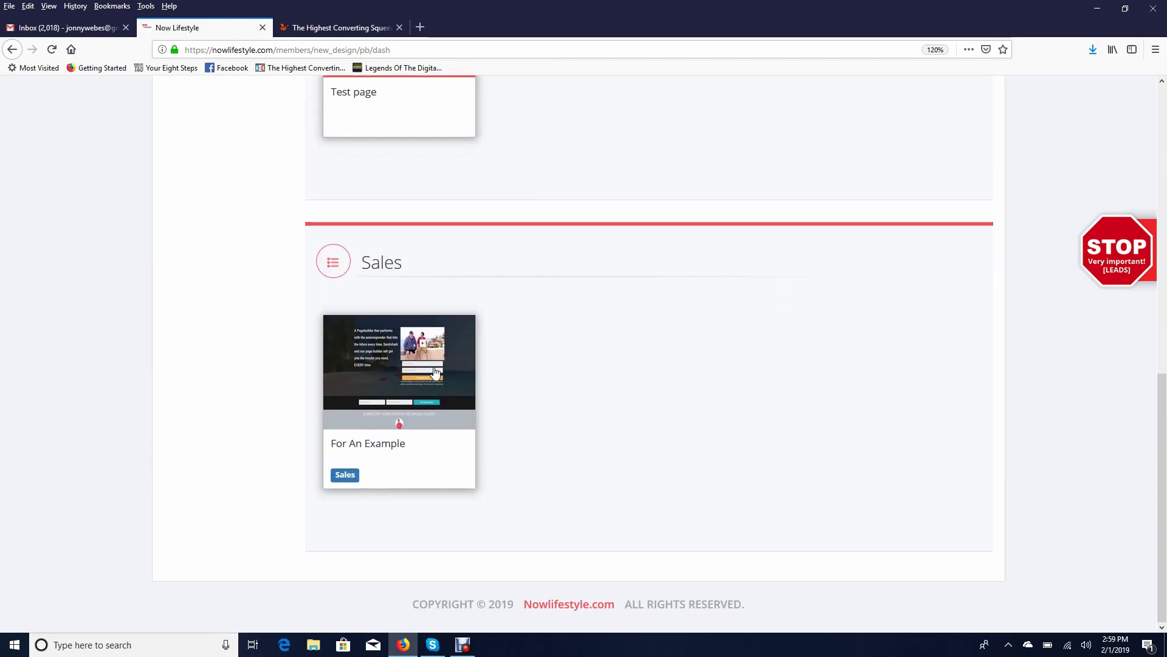
{"action": "scroll", "coordinate": [313, 328], "scroll_direction": "up", "scroll_amount": 12}
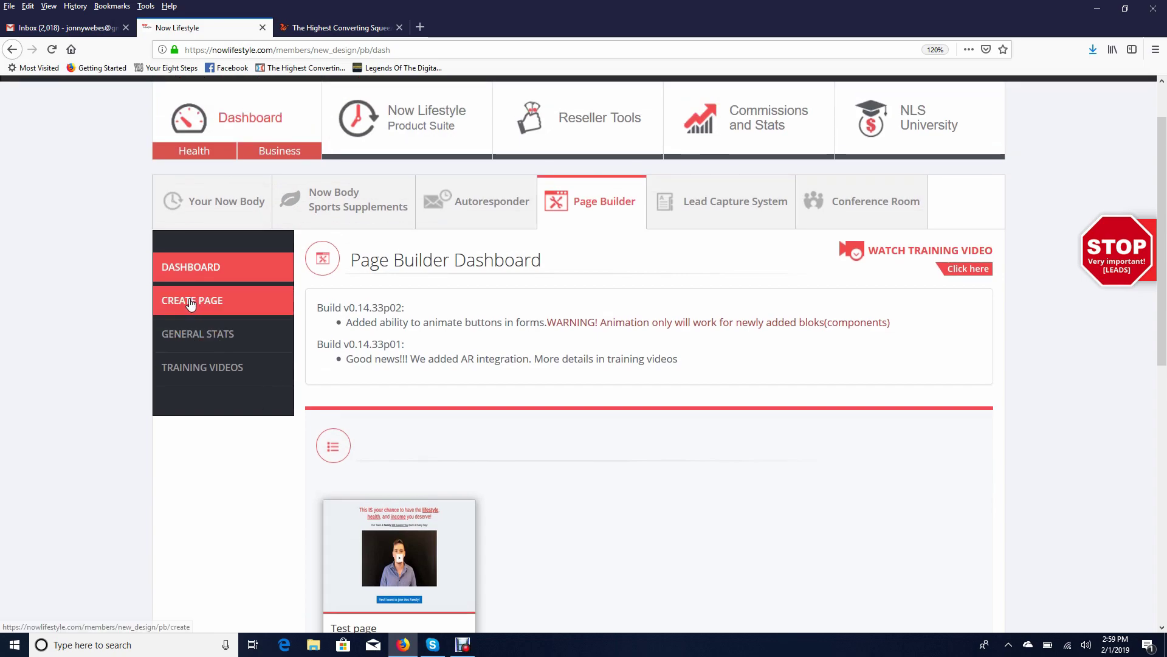
{"action": "left_click", "coordinate": [190, 302]}
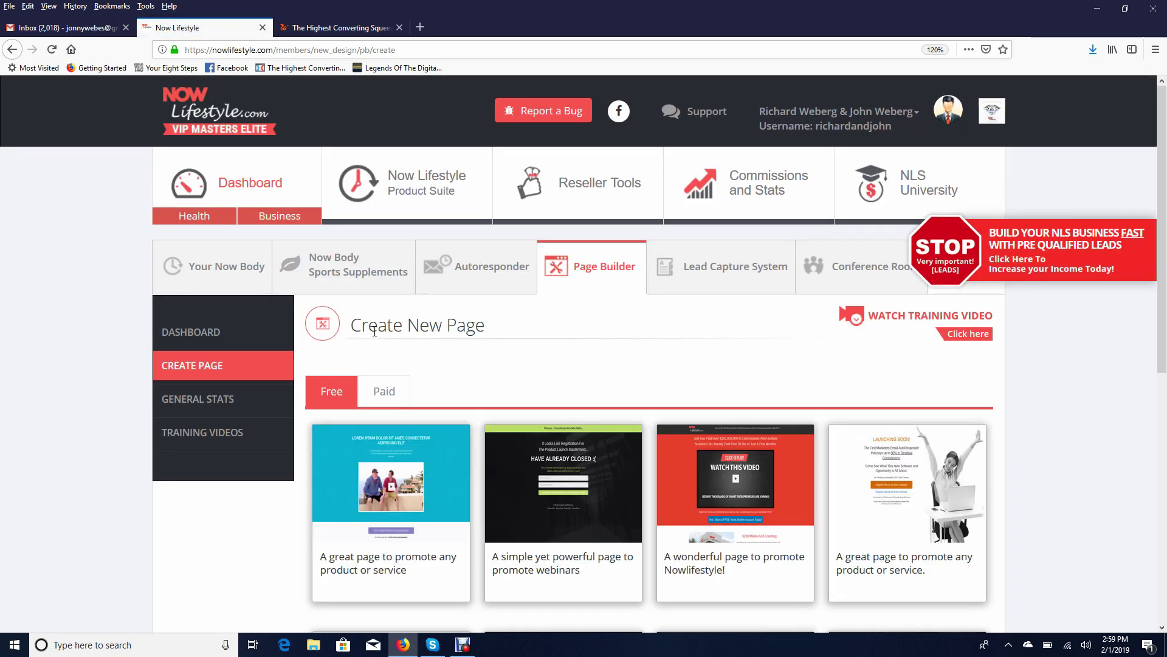
Browse the free templates and use the first, product-or-service promotion template
{"action": "scroll", "coordinate": [427, 338], "scroll_direction": "down", "scroll_amount": 3}
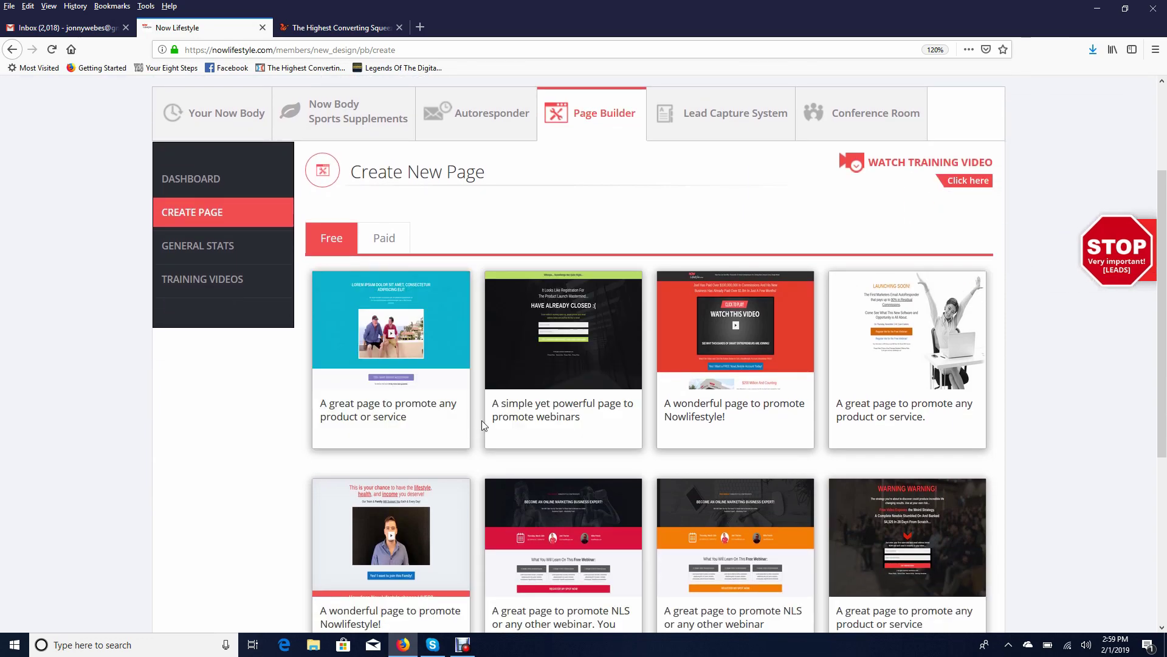
{"action": "scroll", "coordinate": [513, 355], "scroll_direction": "down", "scroll_amount": 7}
{"action": "scroll", "coordinate": [549, 342], "scroll_direction": "up", "scroll_amount": 9}
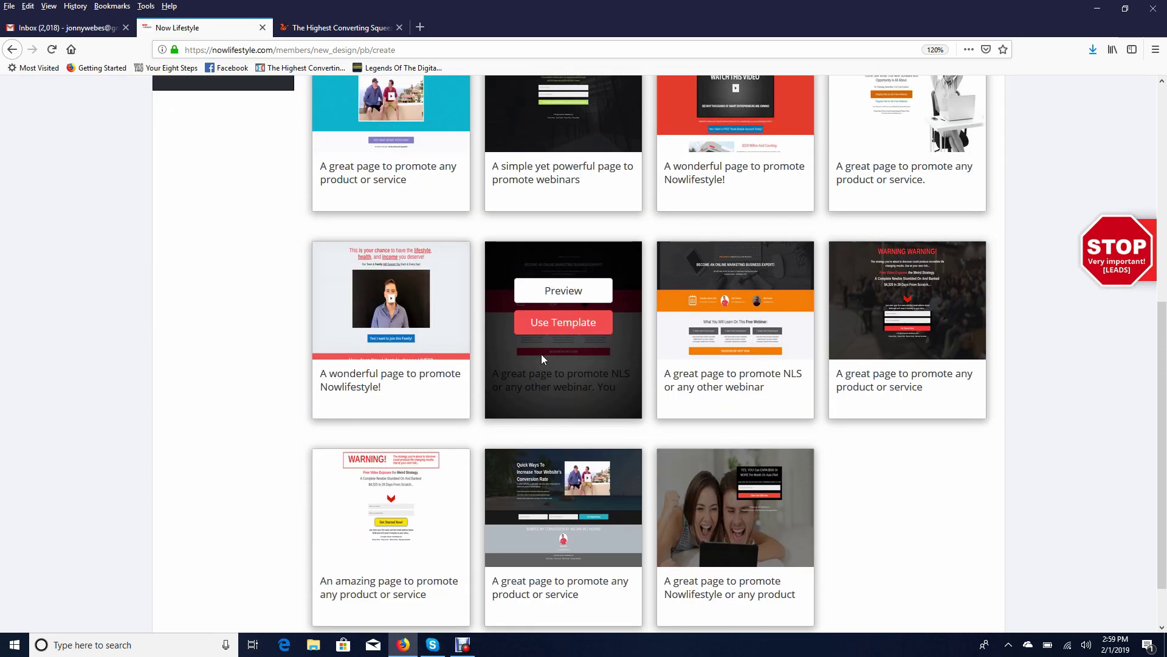
{"action": "scroll", "coordinate": [586, 362], "scroll_direction": "down", "scroll_amount": 8}
{"action": "scroll", "coordinate": [307, 391], "scroll_direction": "up", "scroll_amount": 5}
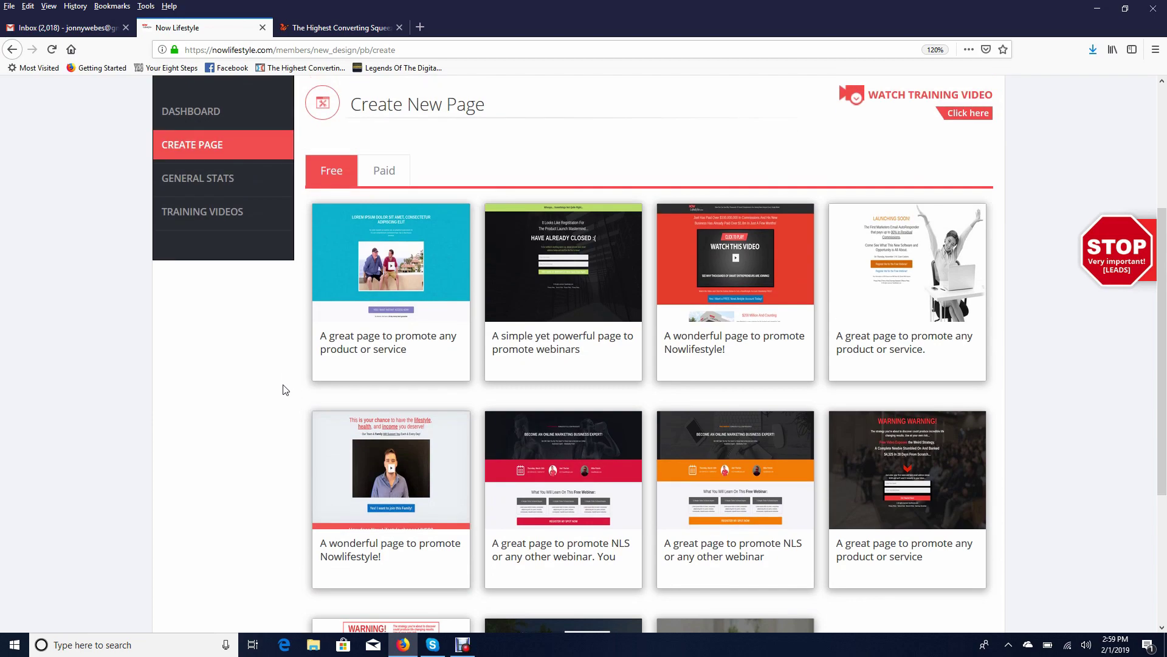
{"action": "scroll", "coordinate": [547, 263], "scroll_direction": "down", "scroll_amount": 5}
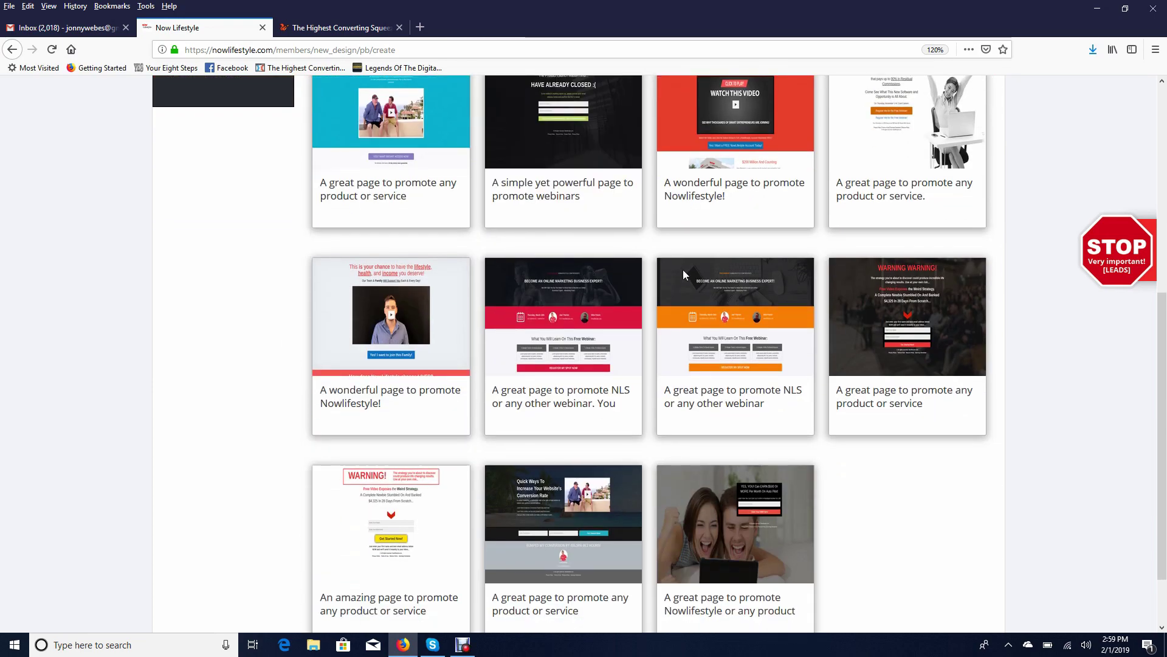
{"action": "scroll", "coordinate": [677, 277], "scroll_direction": "down", "scroll_amount": 2}
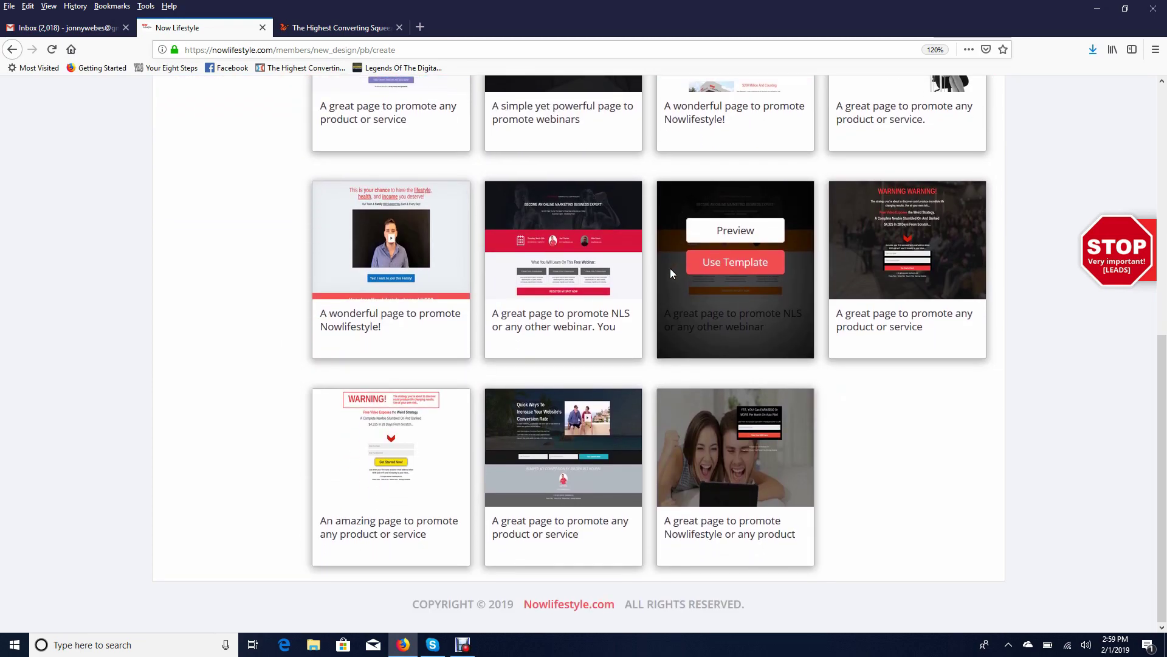
{"action": "scroll", "coordinate": [670, 268], "scroll_direction": "up", "scroll_amount": 4}
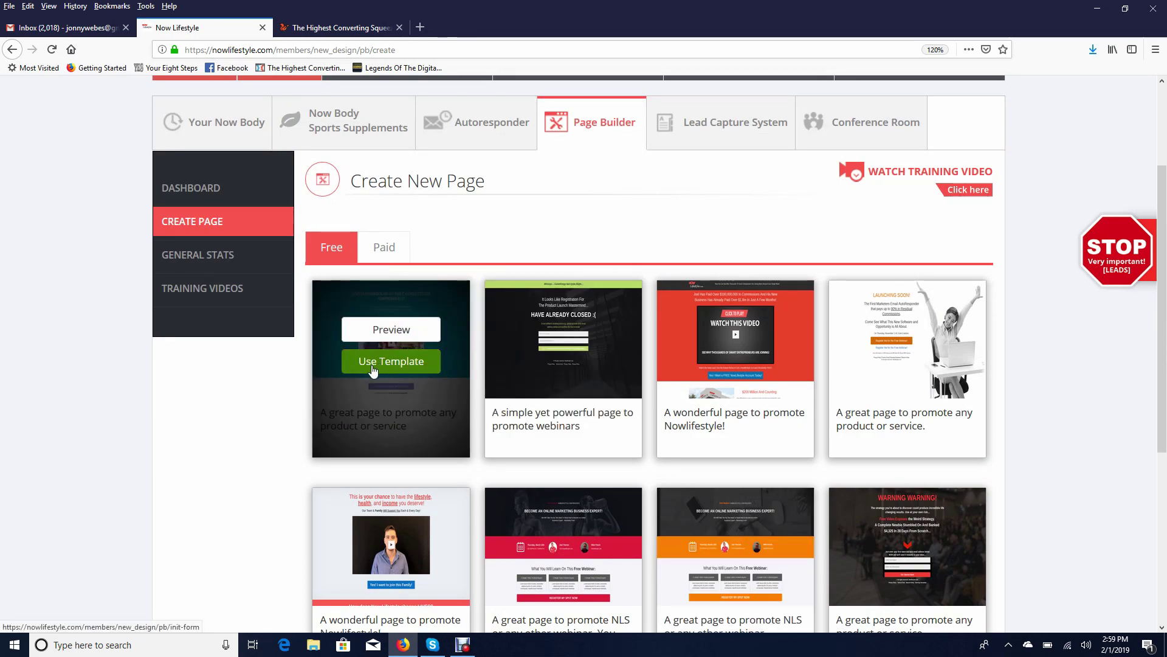
{"action": "left_click", "coordinate": [374, 370]}
Confirm the first template and enter the URL path /salespage
{"action": "left_click", "coordinate": [386, 367]}
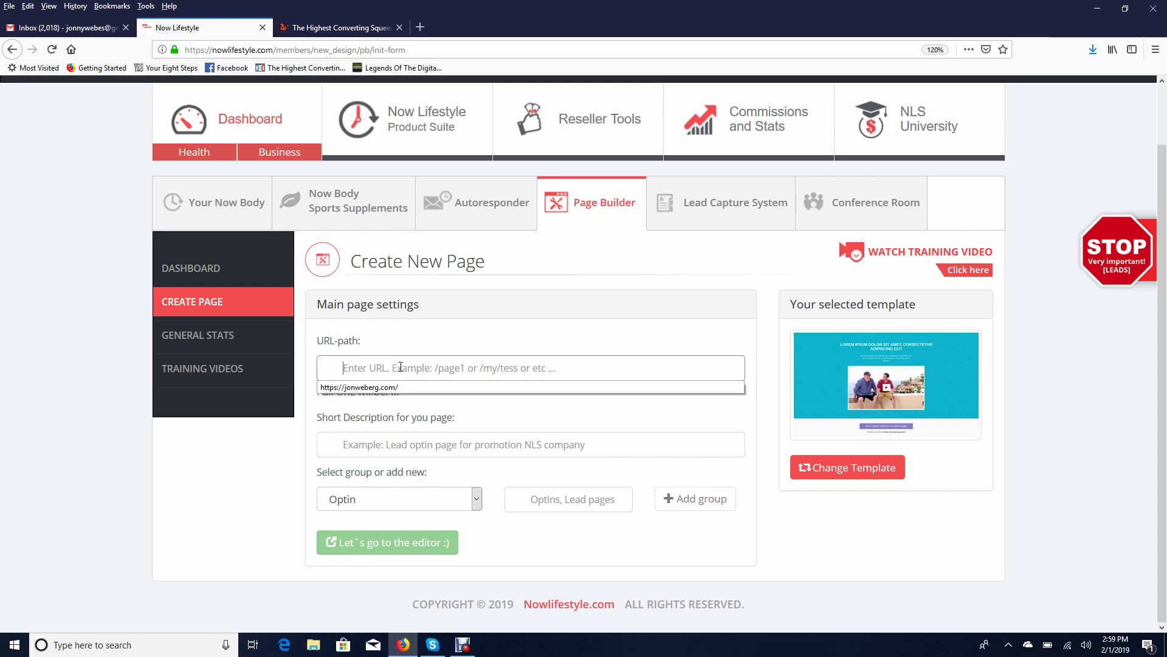
{"action": "left_click", "coordinate": [458, 330]}
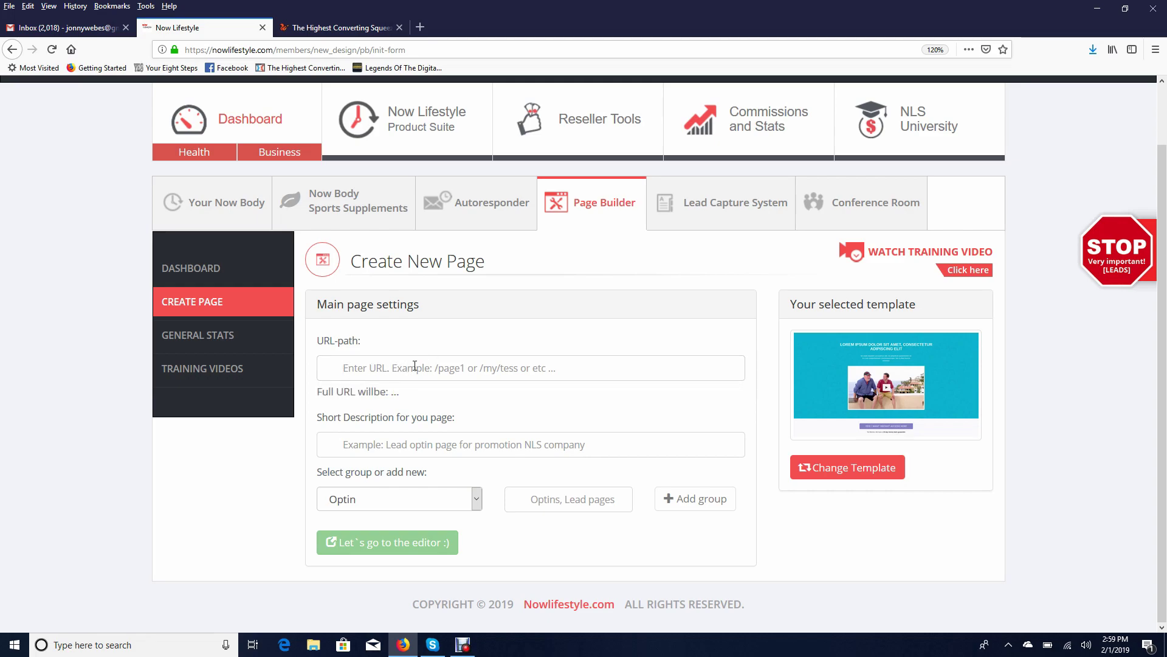
{"action": "left_click", "coordinate": [398, 374]}
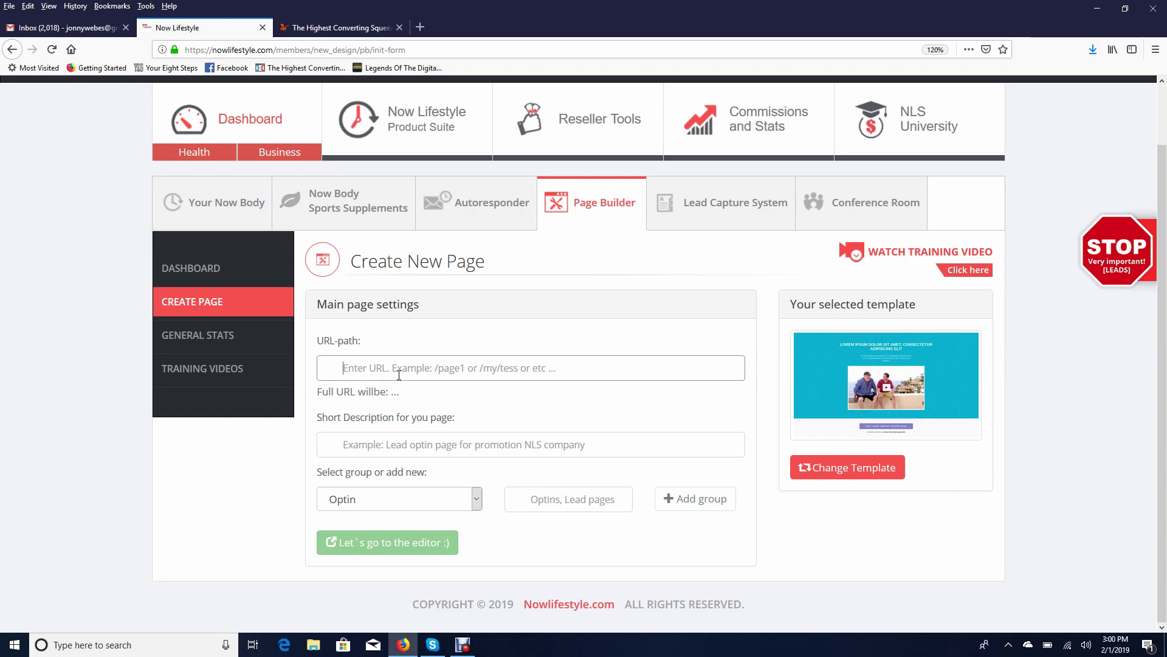
{"action": "type", "text": "page"}
{"action": "key", "text": "BackSpace"}
{"action": "key", "text": "BackSpace"}
{"action": "key", "text": "BackSpace"}
{"action": "key", "text": "BackSpace"}
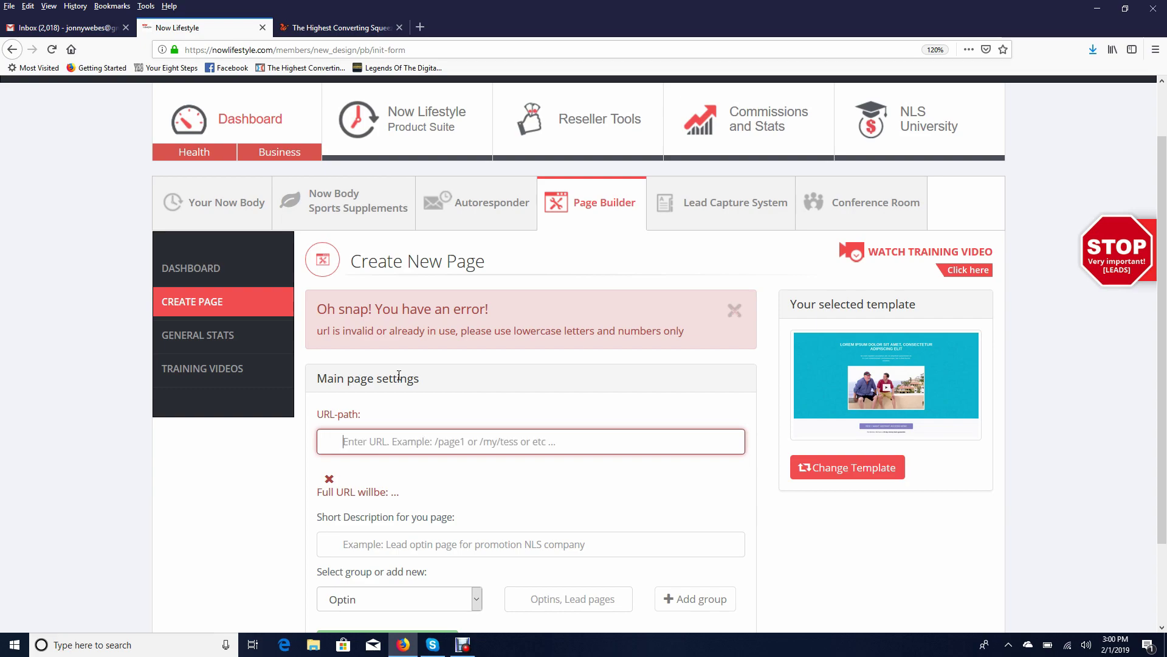
{"action": "type", "text": "salespage"}
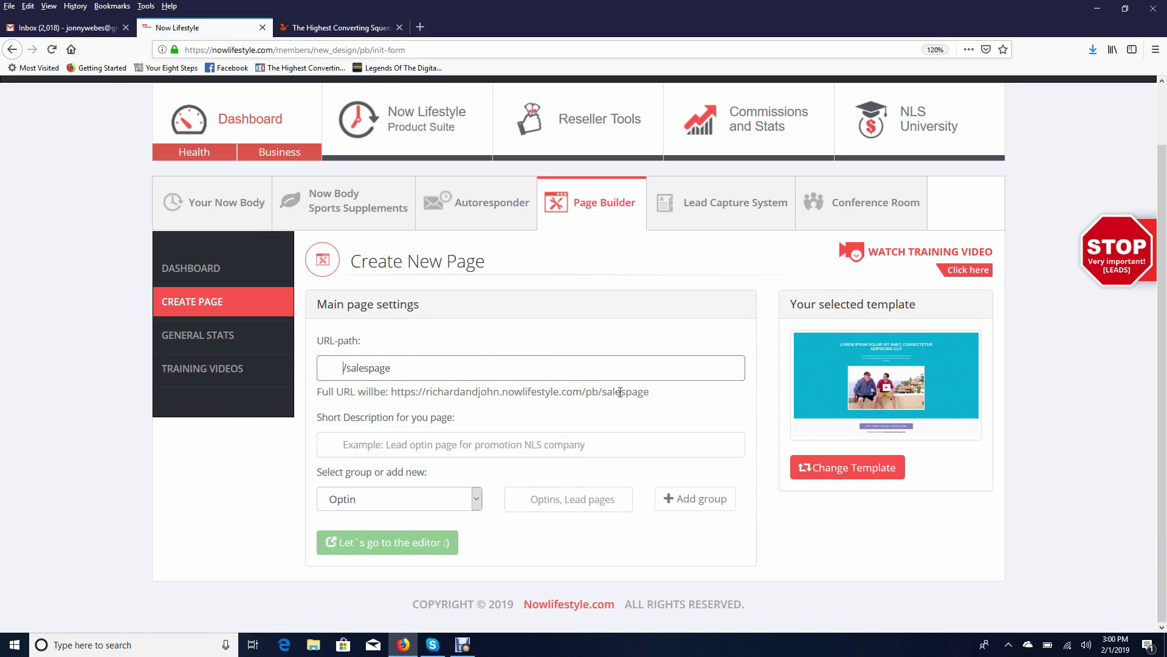
Edit the URL path, then restore it to /salespage
{"action": "triple_click", "coordinate": [411, 367]}
{"action": "left_click", "coordinate": [601, 417]}
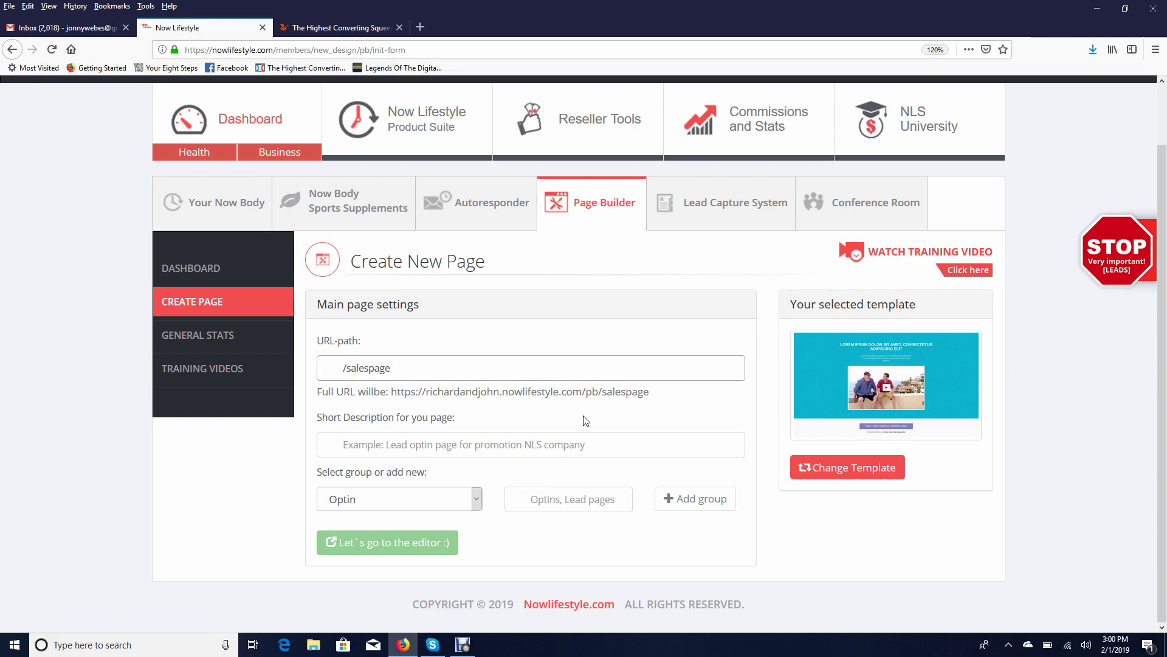
{"action": "left_click", "coordinate": [346, 368]}
{"action": "left_click_drag", "start_coordinate": [390, 369], "coordinate": [369, 369]}
{"action": "key", "text": "BackSpace"}
{"action": "key", "text": "BackSpace"}
{"action": "key", "text": "BackSpace"}
{"action": "key", "text": "BackSpace"}
{"action": "type", "text": "jonweberg"}
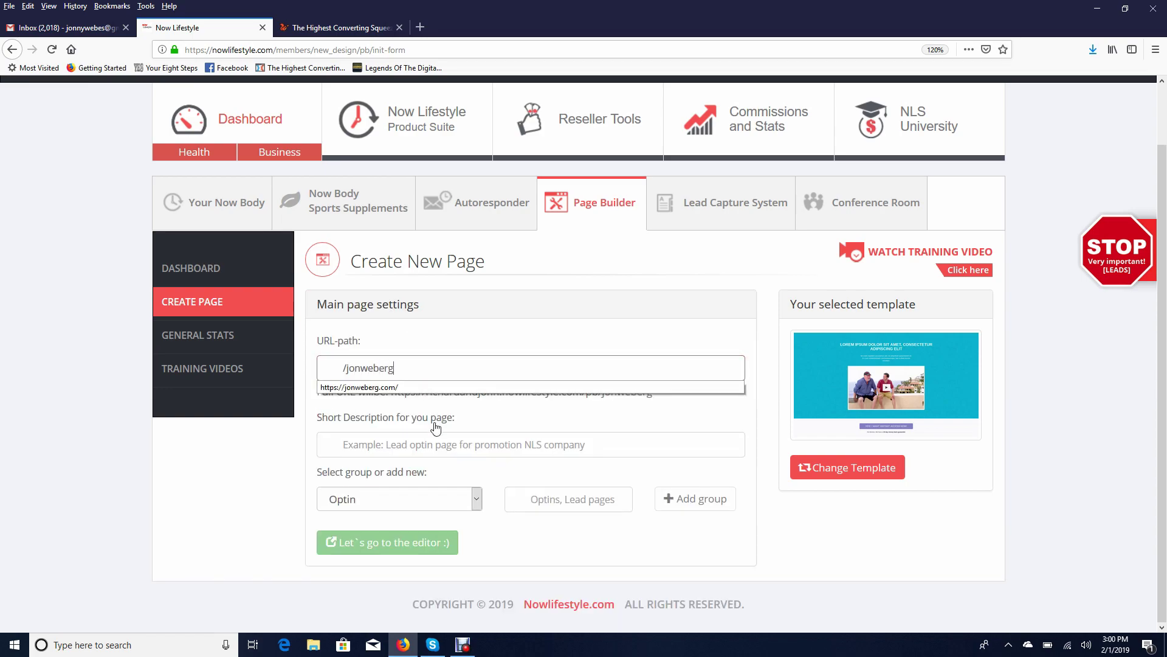
{"action": "key", "text": "Tab"}
{"action": "double_click", "coordinate": [400, 371]}
{"action": "type", "text": "salespage"}
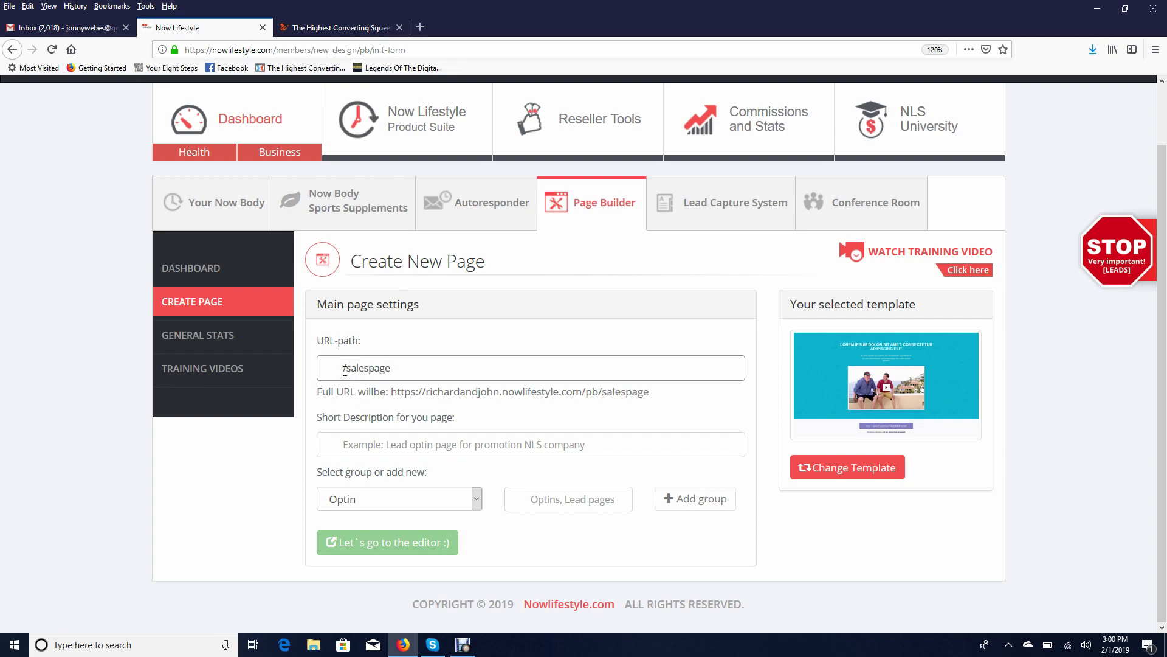
Enter 'My sales page' as the short description and keep the Optin page group
{"action": "left_click", "coordinate": [447, 444]}
{"action": "type", "text": "My"}
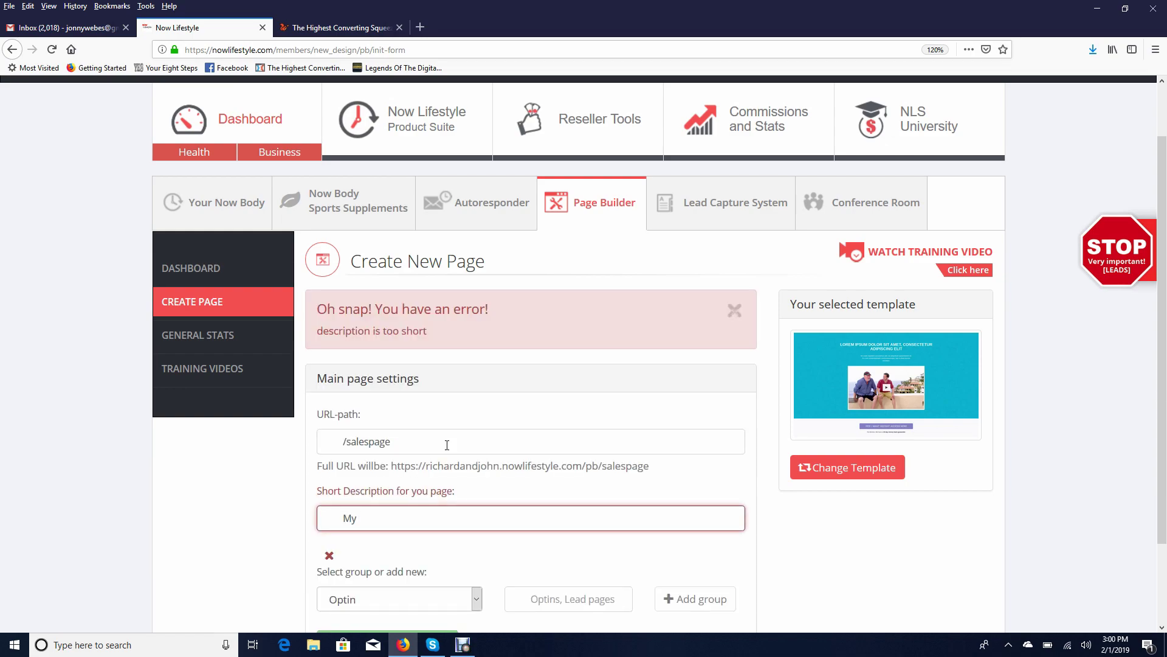
{"action": "type", "text": " sales spage"}
{"action": "left_click", "coordinate": [477, 502]}
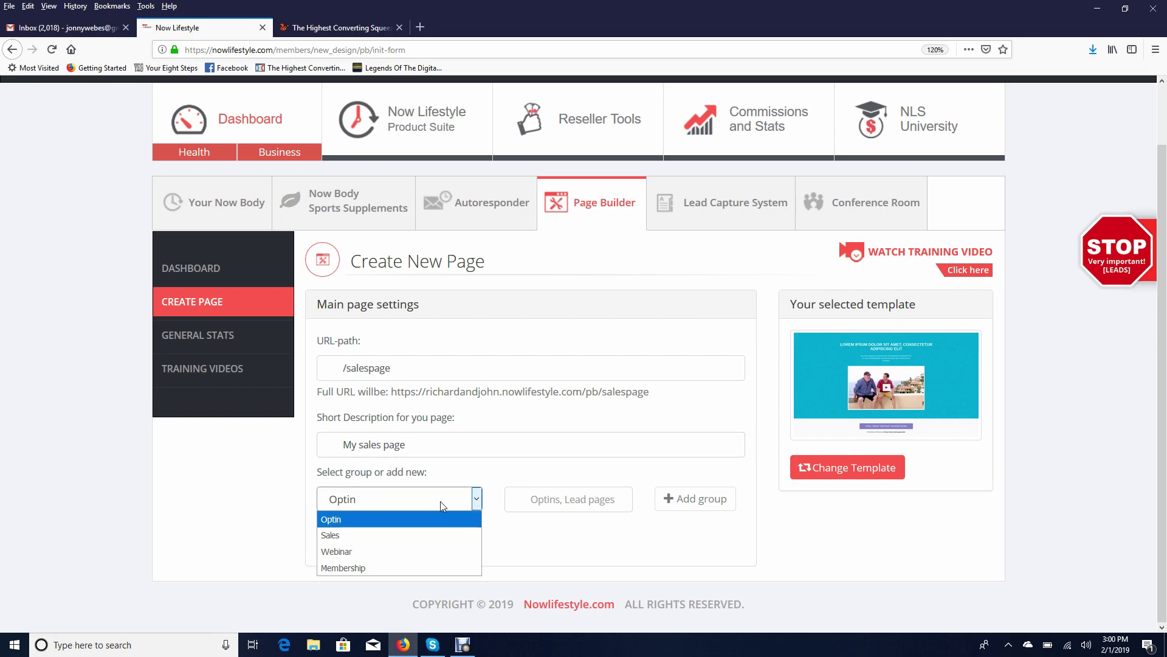
{"action": "left_click", "coordinate": [341, 520]}
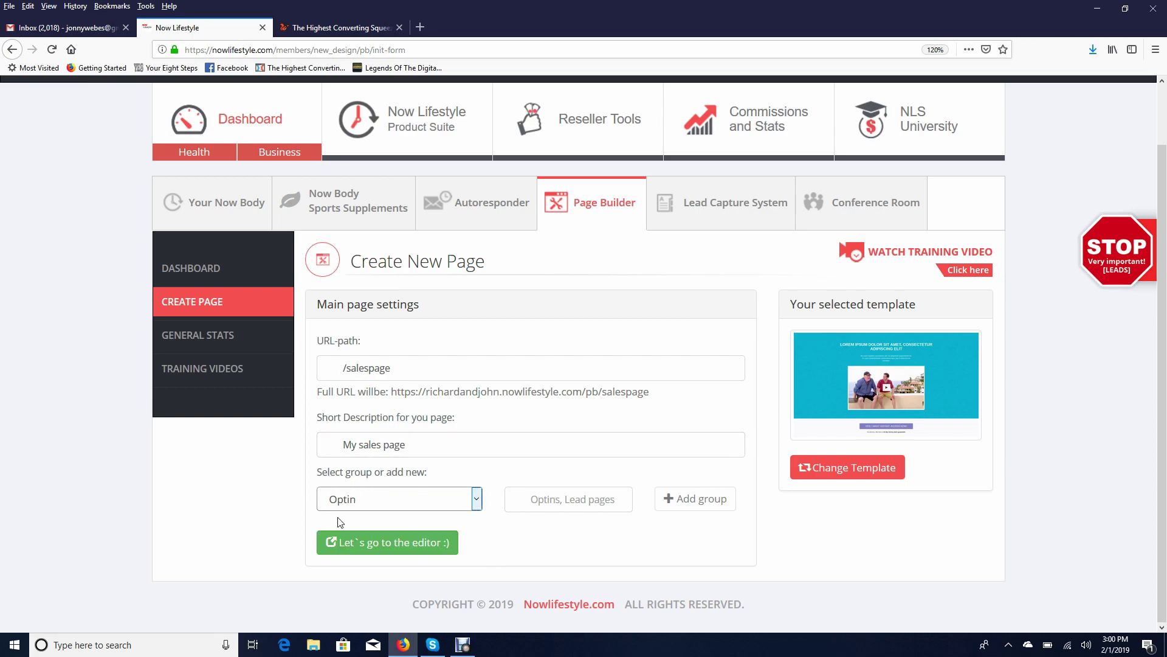
{"action": "left_click", "coordinate": [523, 508]}
Open the /salespage template in the editor and scroll to the 'YES! I WANT INSTANT ACCESS NOW!' offer
{"action": "left_click", "coordinate": [394, 550]}
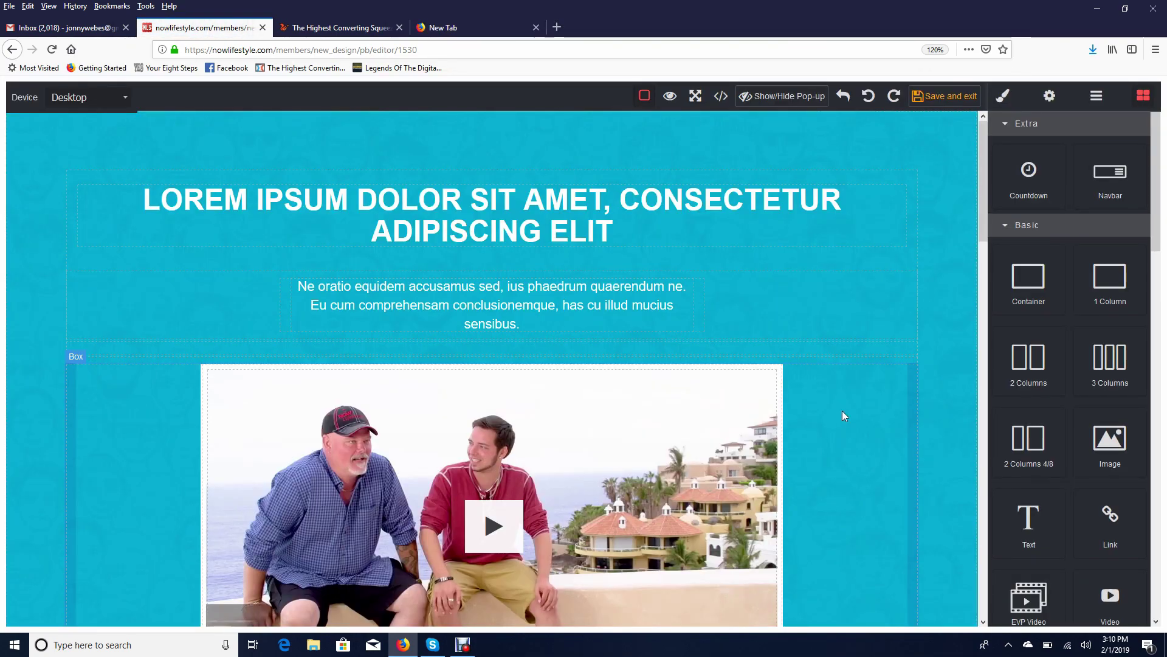
{"action": "scroll", "coordinate": [843, 416], "scroll_direction": "down", "scroll_amount": 4}
{"action": "scroll", "coordinate": [849, 445], "scroll_direction": "down", "scroll_amount": 5}
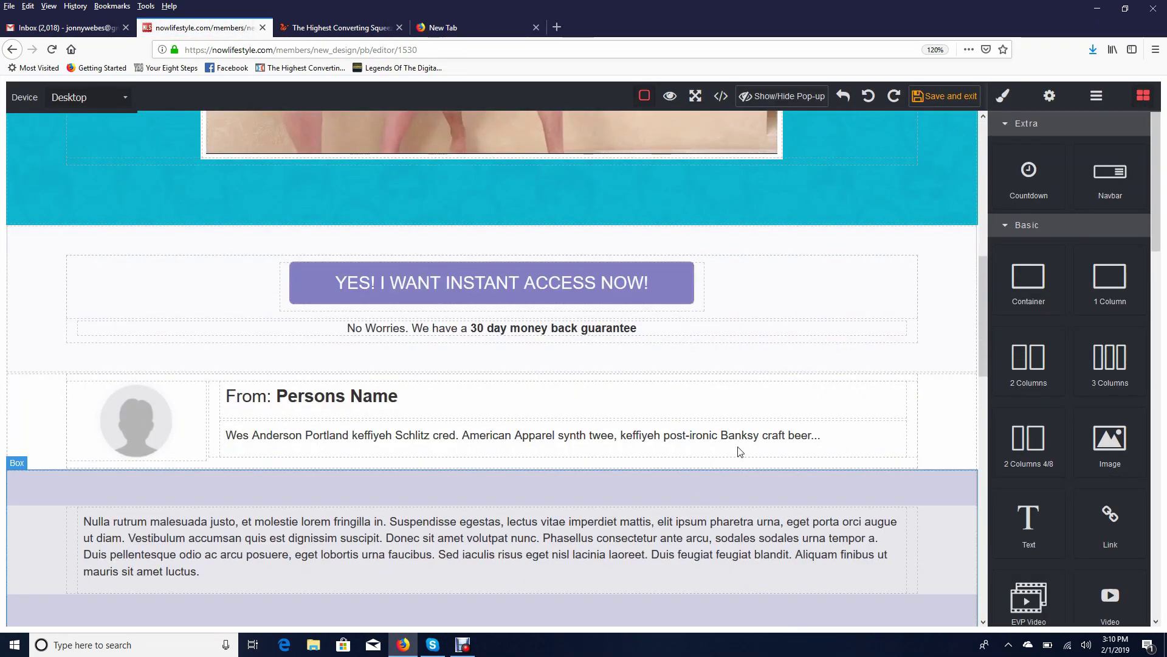
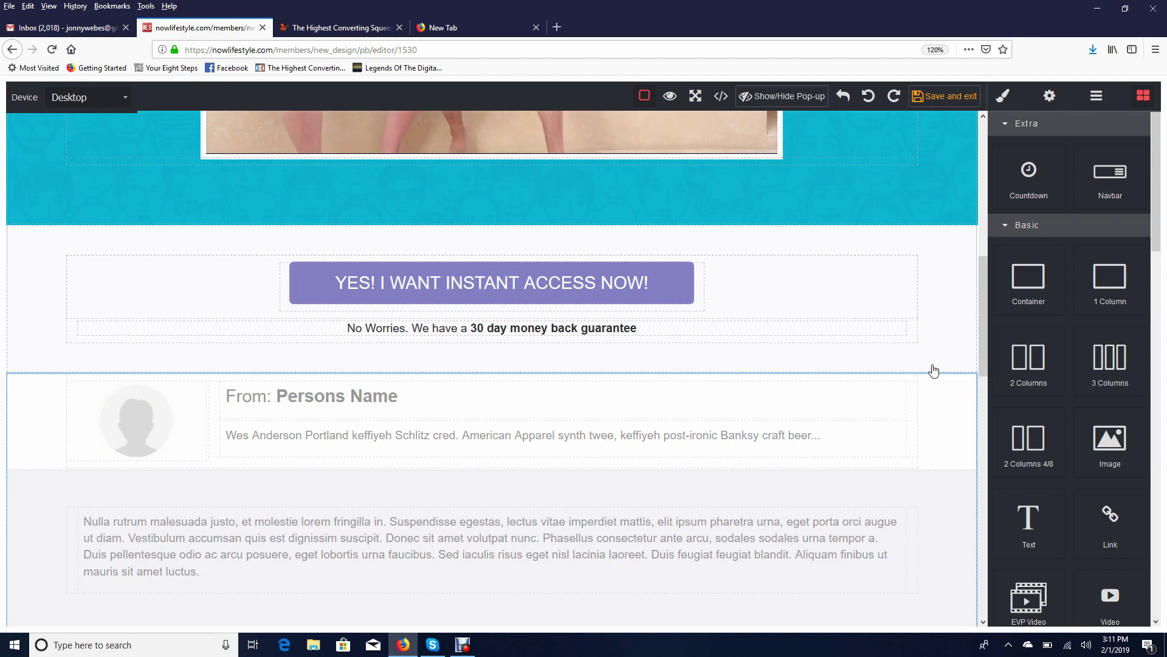
Delete the 'From: Persons Name' author section below the access button and return to the heading
{"action": "left_click_drag", "start_coordinate": [934, 334], "coordinate": [749, 391]}
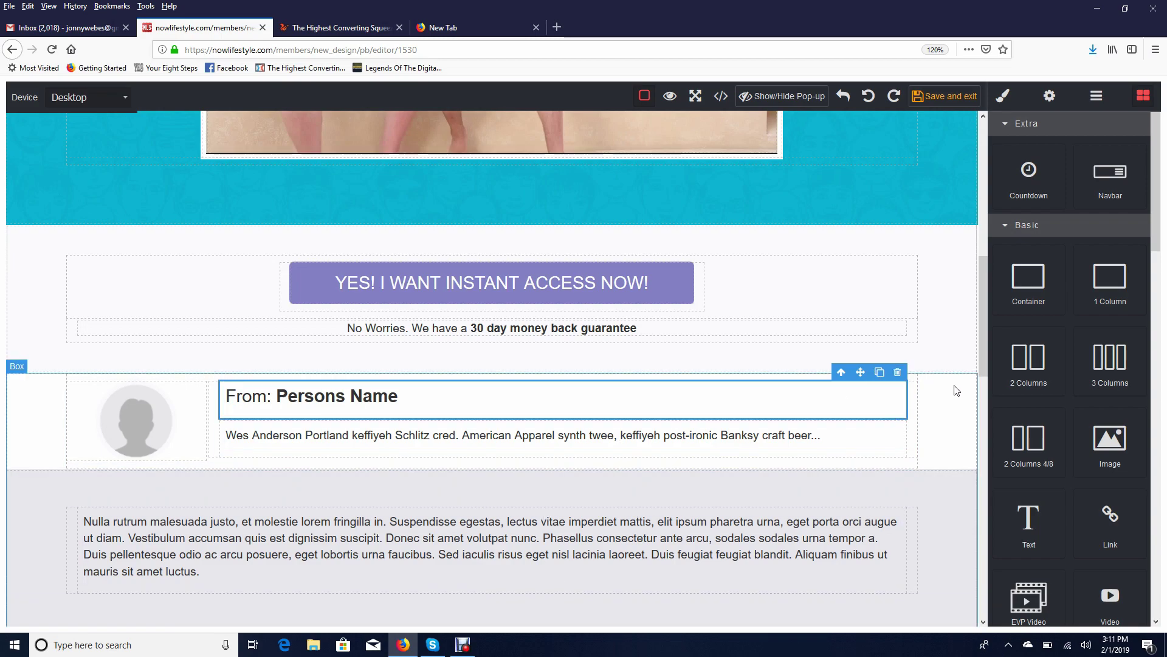
{"action": "left_click", "coordinate": [968, 365]}
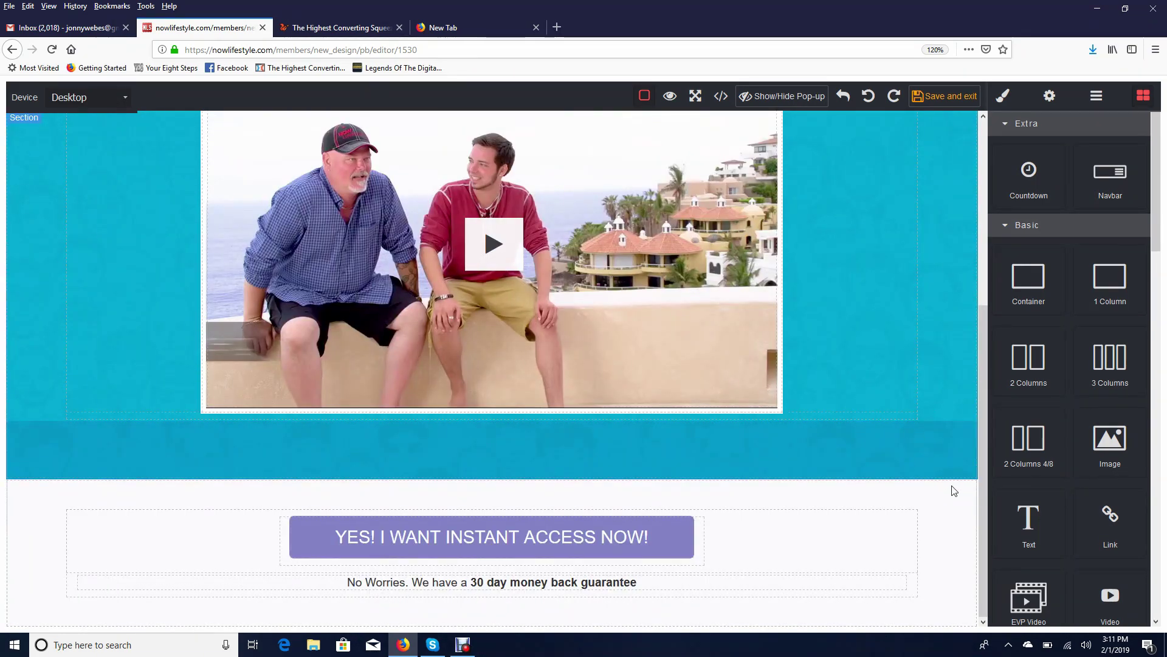
{"action": "scroll", "coordinate": [735, 417], "scroll_direction": "up", "scroll_amount": 3}
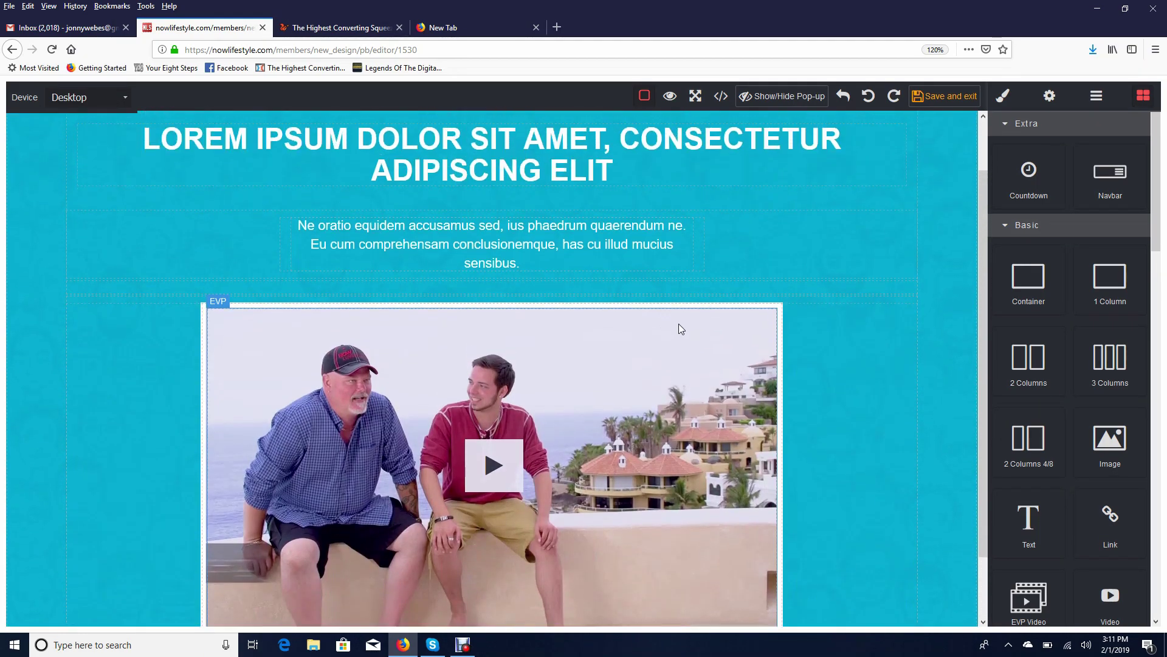
{"action": "scroll", "coordinate": [626, 285], "scroll_direction": "up", "scroll_amount": 1}
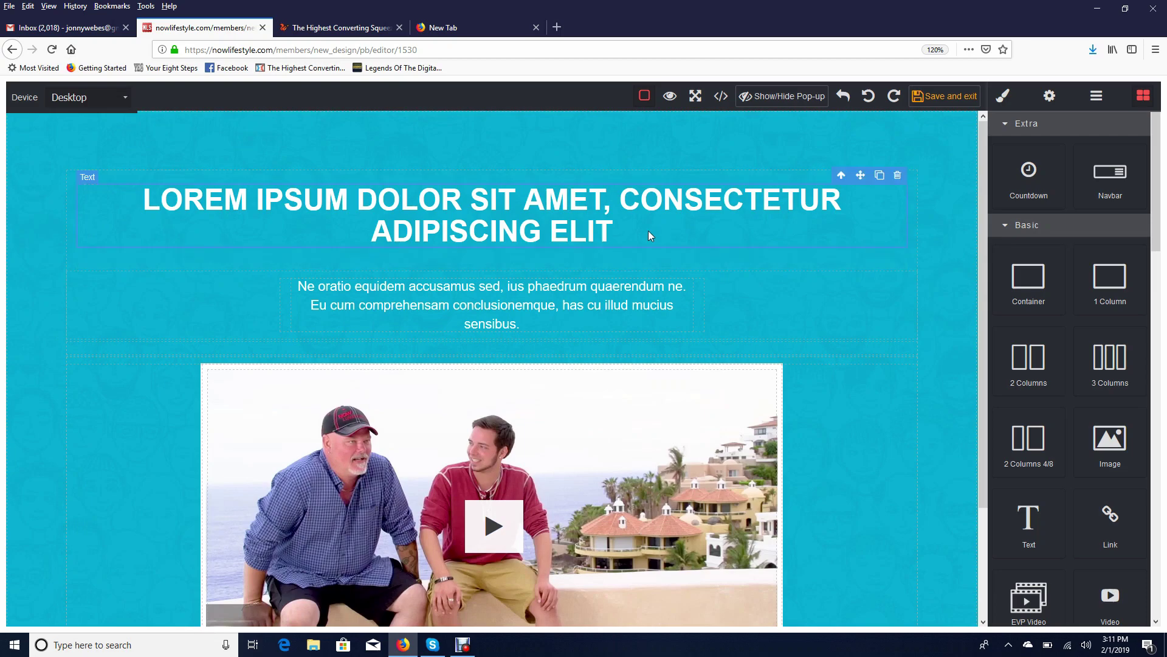
Replace the Lorem headline with 'CLAIM AND COPY OUR ENTIRE FREE INCOME SYSTEM * NO EXPERIENCE NEEDED!' and delete the paragraph below
{"action": "left_click_drag", "start_coordinate": [648, 231], "coordinate": [614, 234]}
{"action": "left_click", "coordinate": [165, 196]}
{"action": "left_click", "coordinate": [145, 201]}
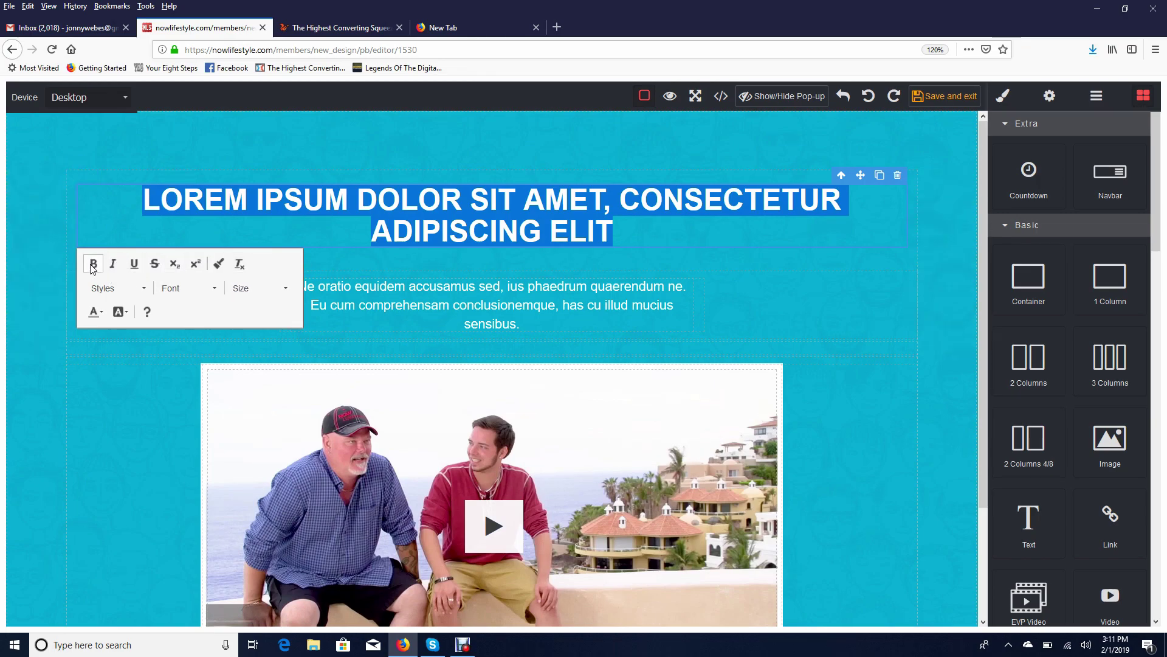
{"action": "left_click", "coordinate": [560, 206]}
{"action": "left_click_drag", "start_coordinate": [614, 230], "coordinate": [207, 201]}
{"action": "key", "text": "BackSpace"}
{"action": "key", "text": "BackSpace"}
{"action": "key", "text": "BackSpace"}
{"action": "key", "text": "BackSpace"}
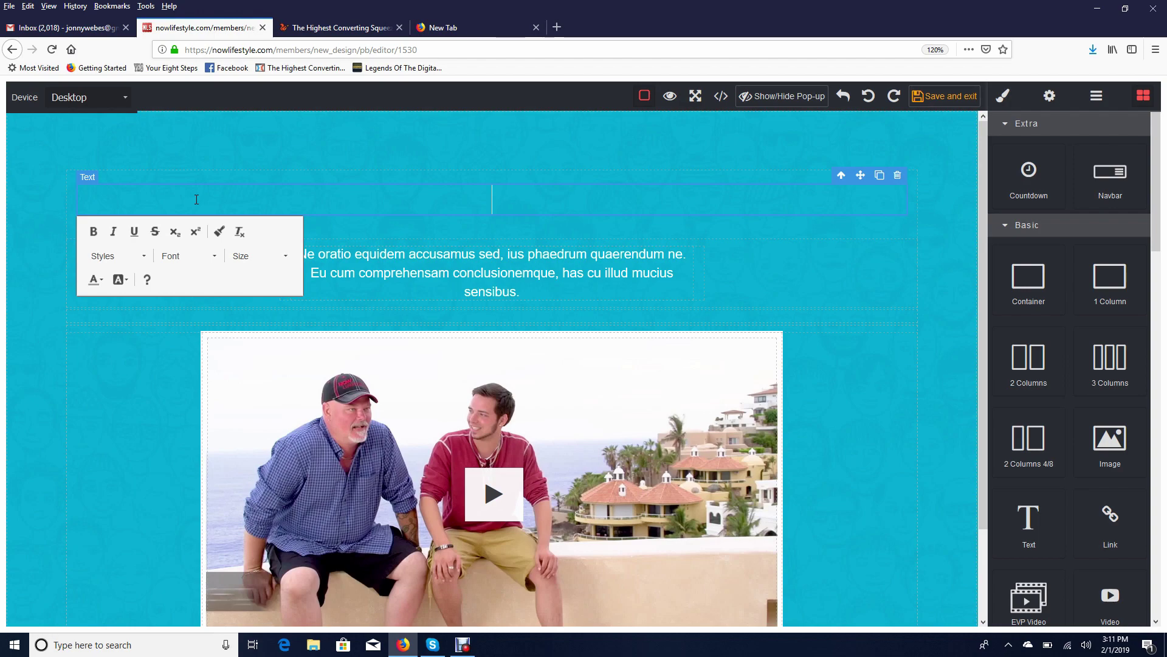
{"action": "type", "text": "CLAIM"}
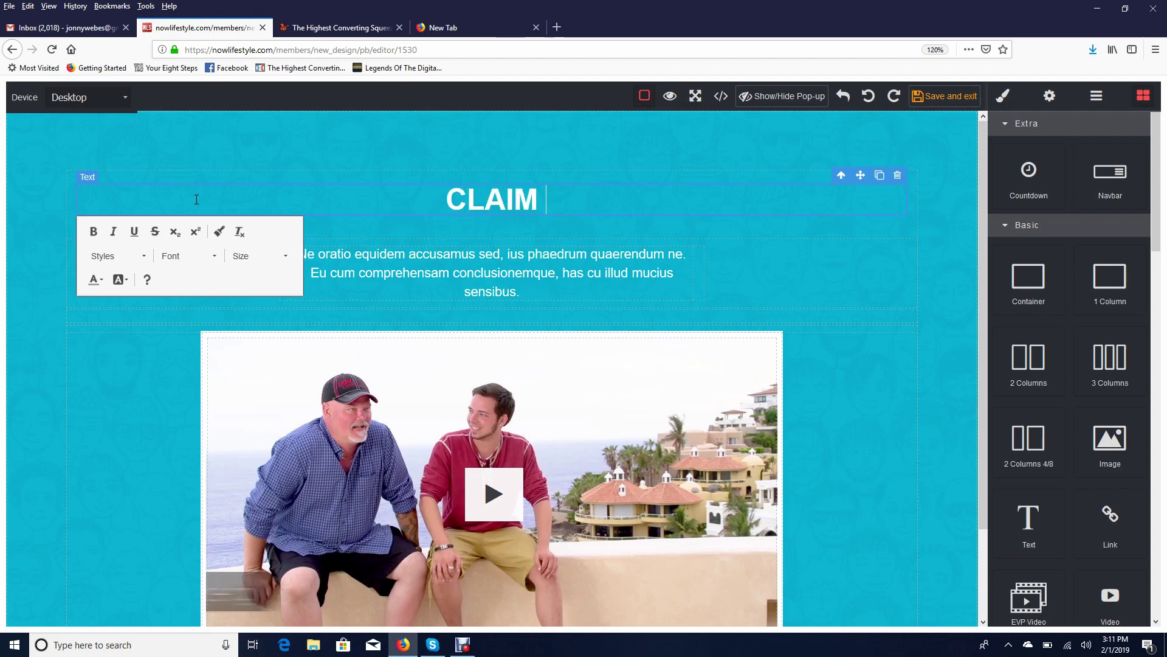
{"action": "type", "text": " AND COPY"}
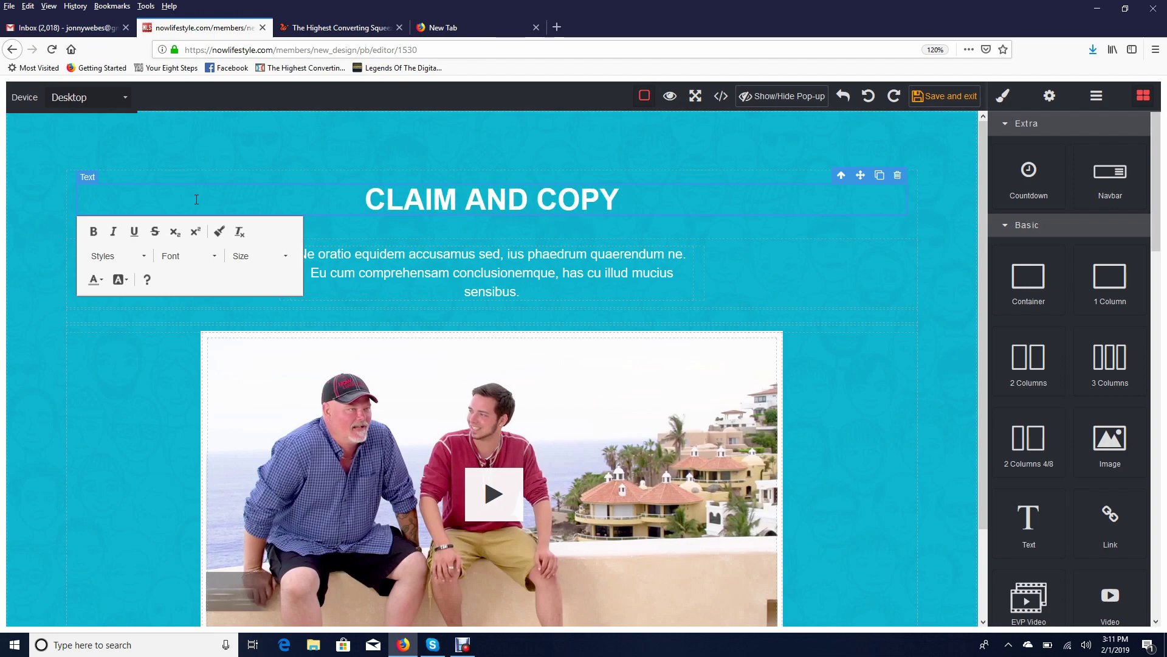
{"action": "type", "text": " OUR ENTIRE F"}
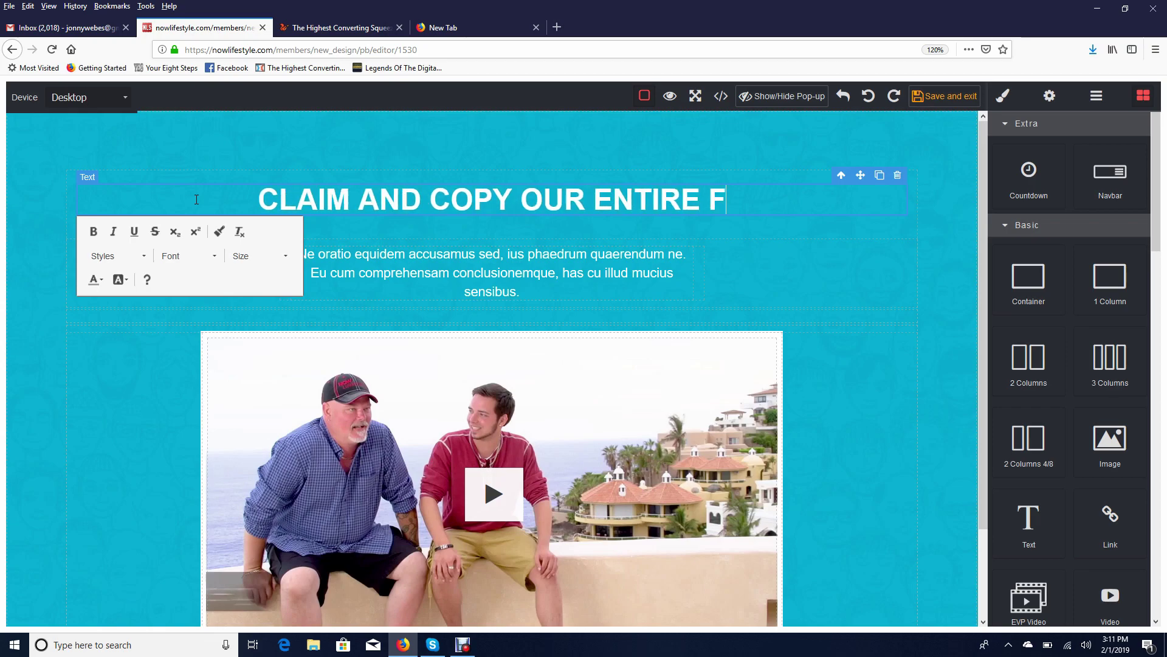
{"action": "type", "text": "REE SYSTE"}
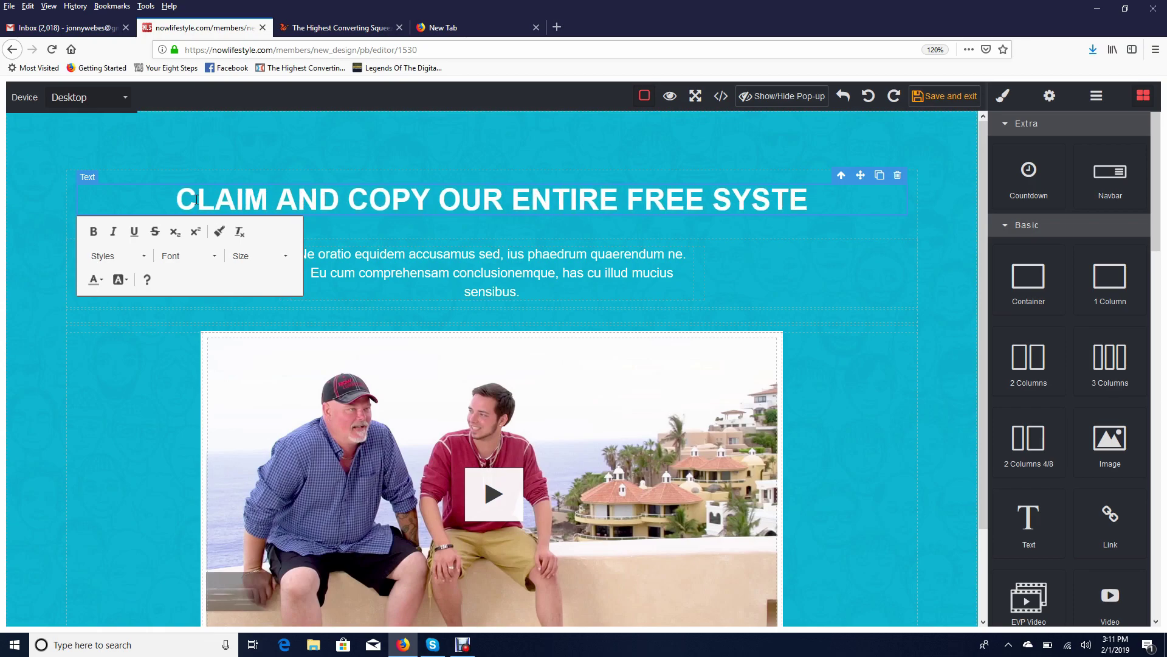
{"action": "type", "text": "M * NO E"}
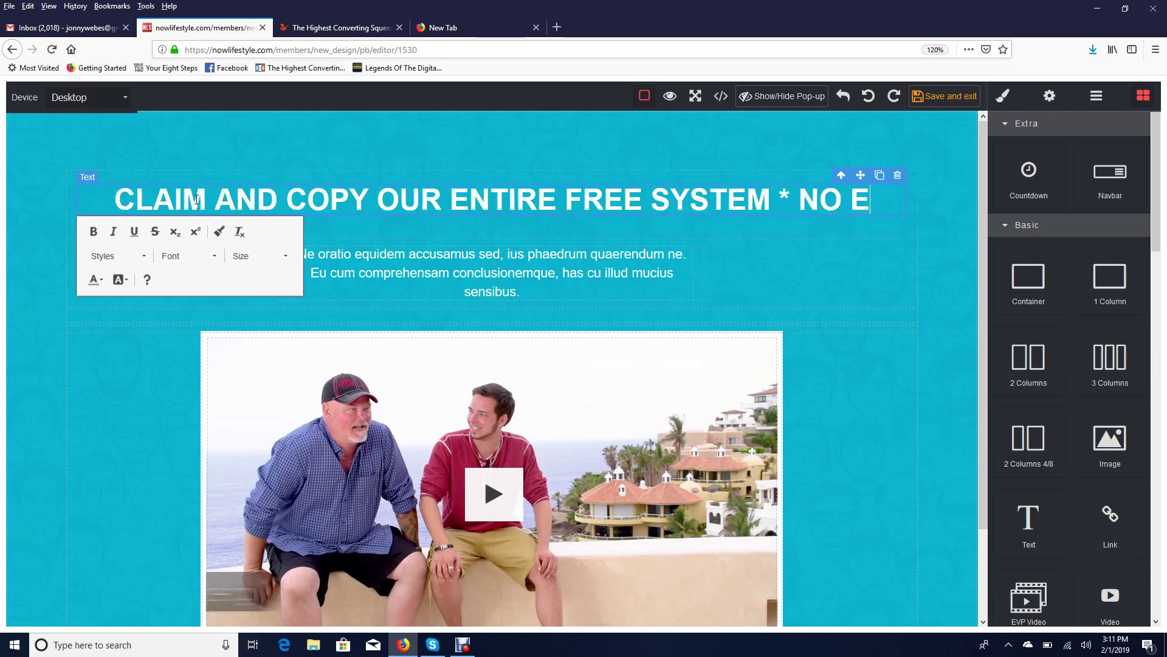
{"action": "type", "text": "XPERIENCE NEEDED"}
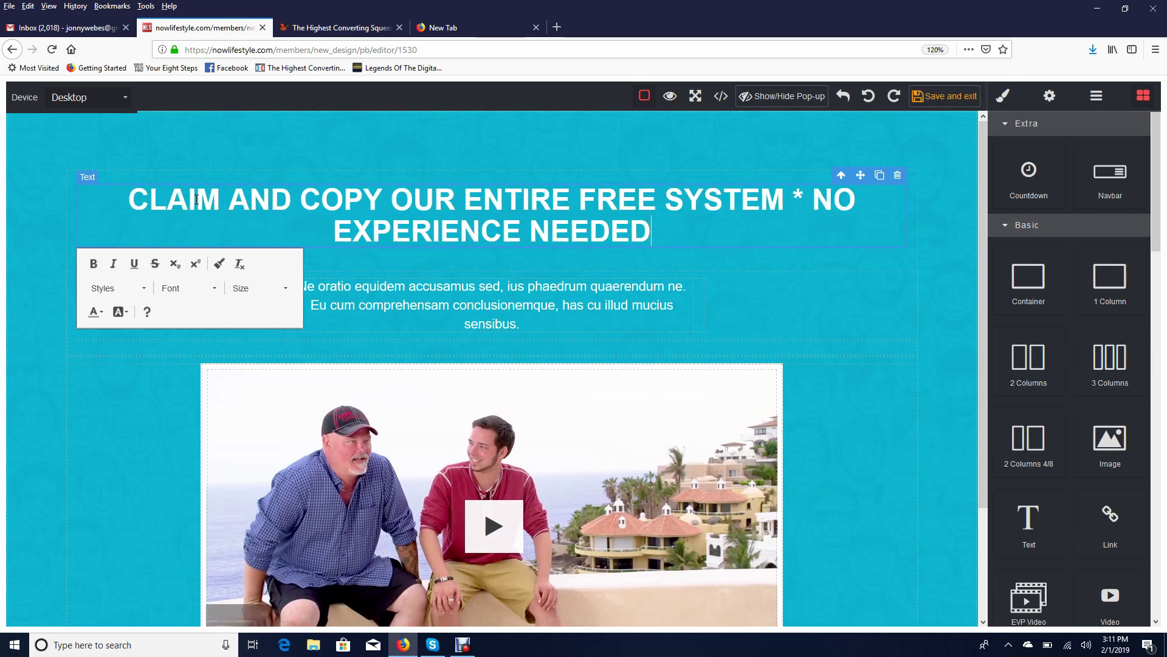
{"action": "type", "text": "!"}
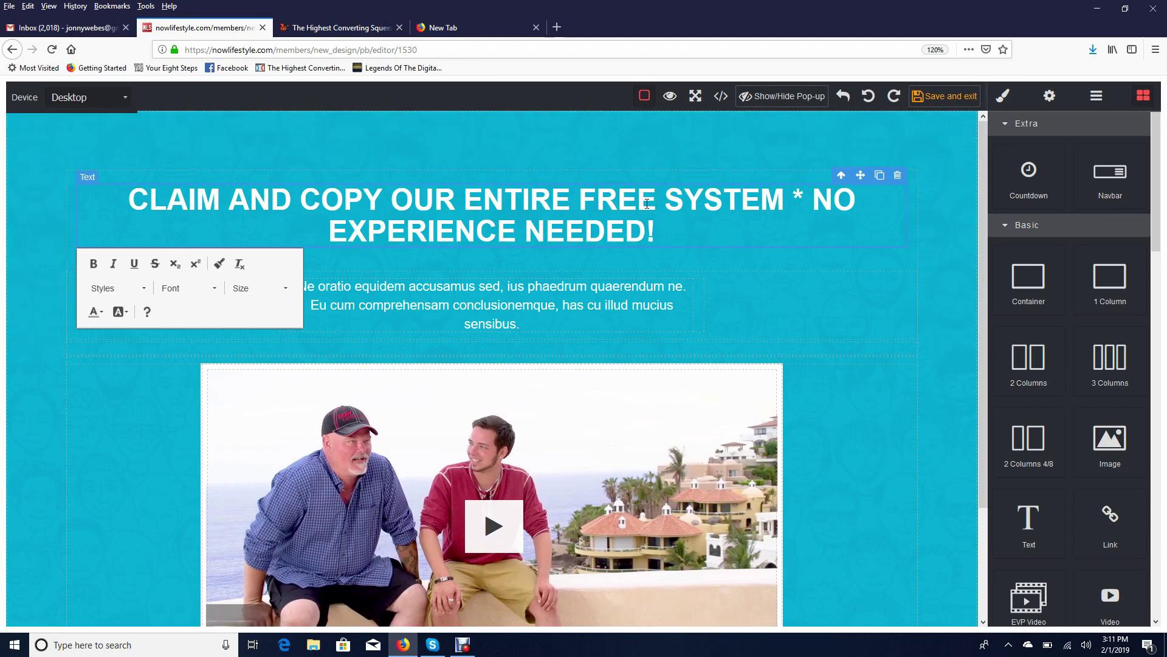
{"action": "type", "text": " INCOME"}
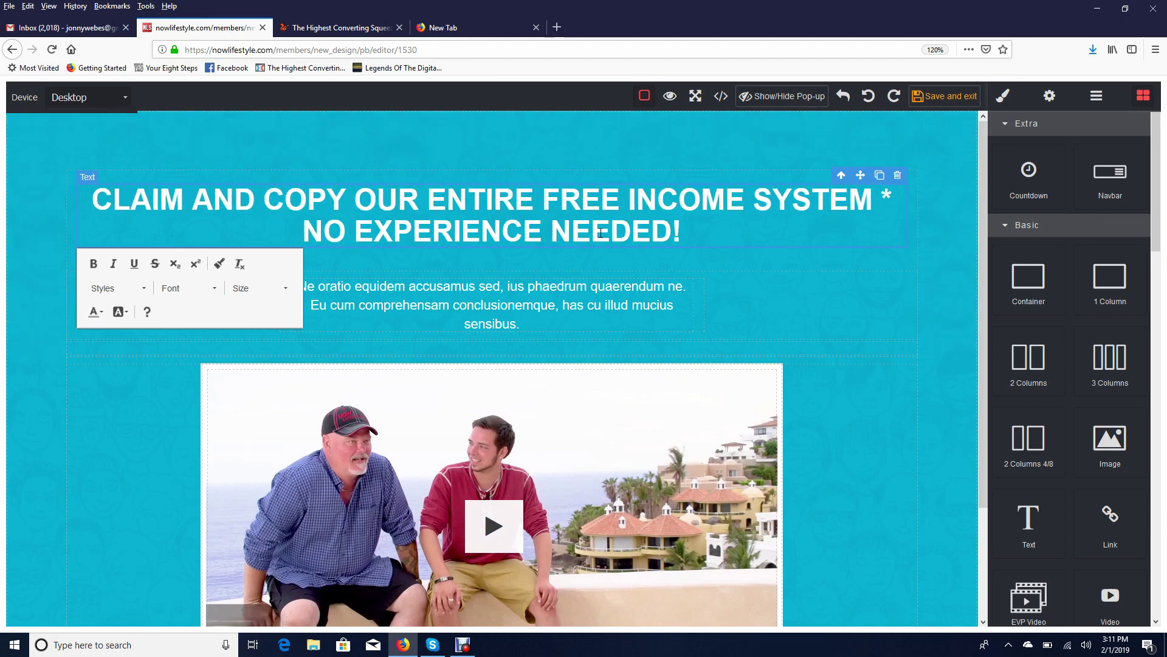
{"action": "left_click", "coordinate": [768, 326]}
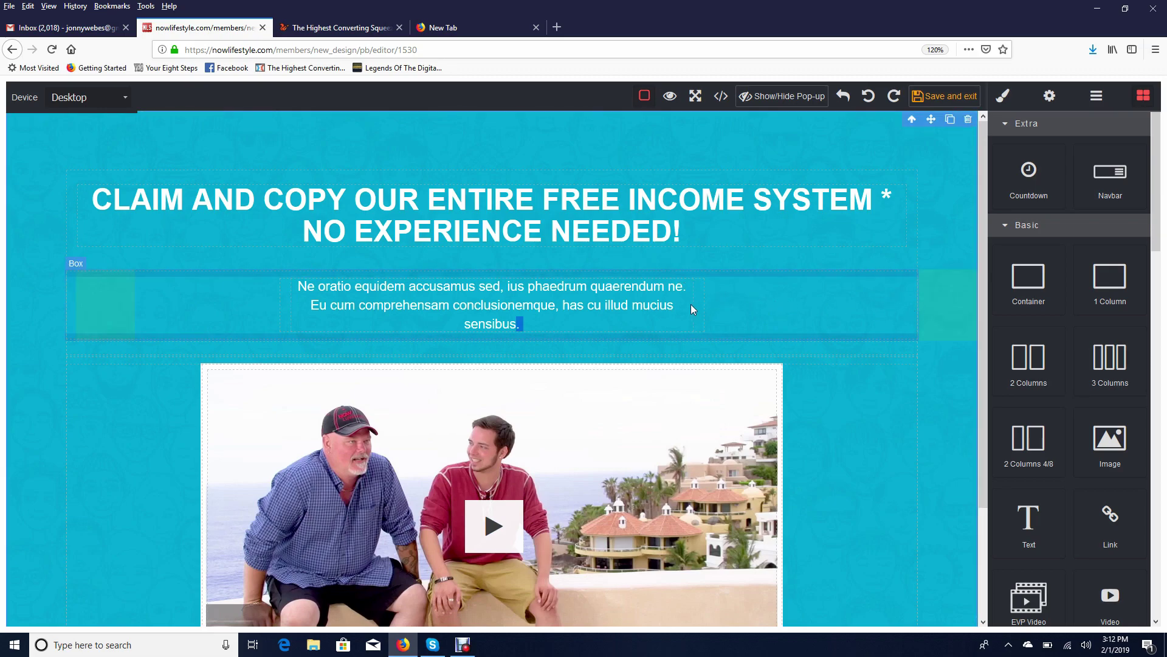
{"action": "left_click", "coordinate": [682, 271]}
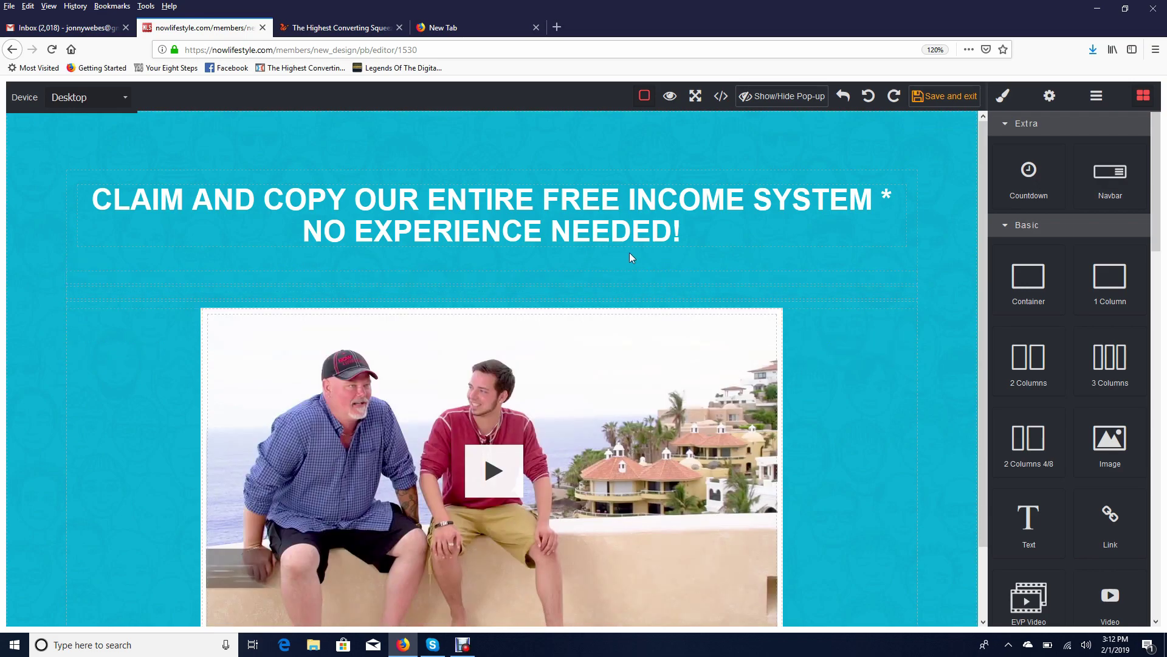
Delete the video box under the headline and bring up the block library
{"action": "scroll", "coordinate": [835, 321], "scroll_direction": "down", "scroll_amount": 2}
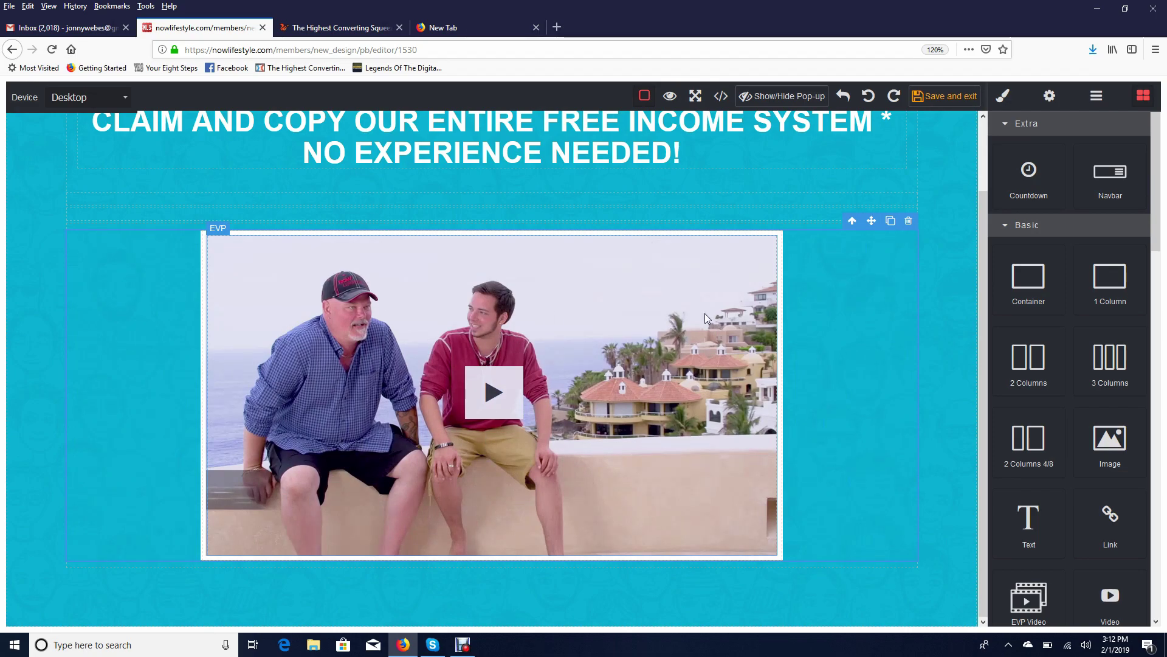
{"action": "left_click", "coordinate": [705, 313]}
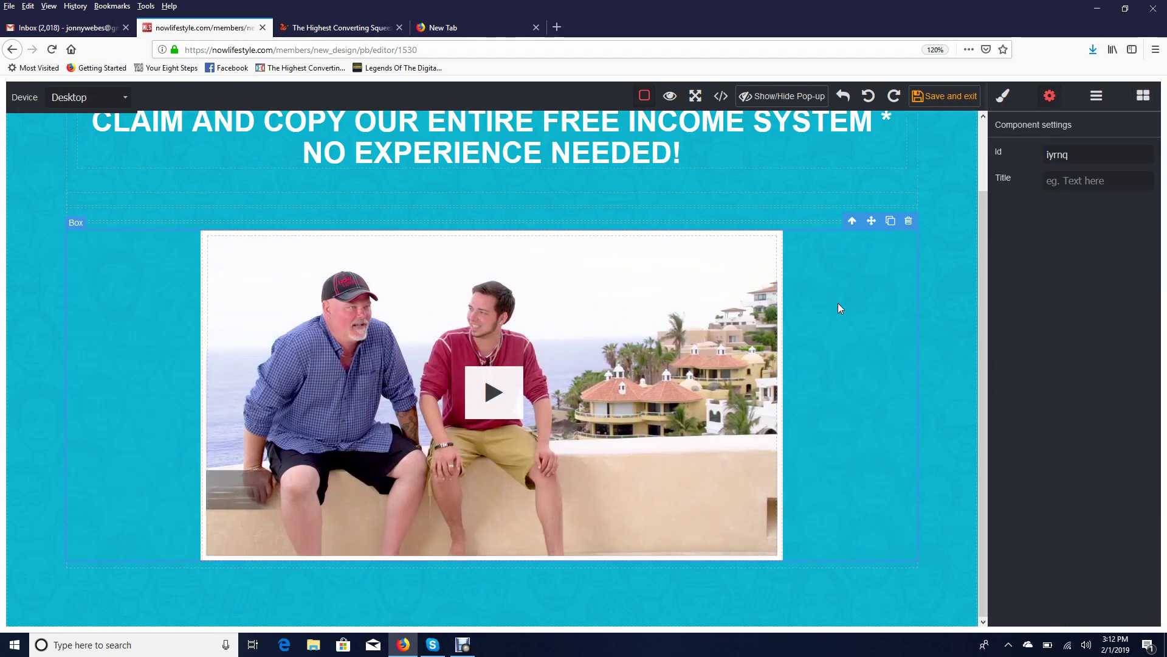
{"action": "left_click", "coordinate": [909, 221]}
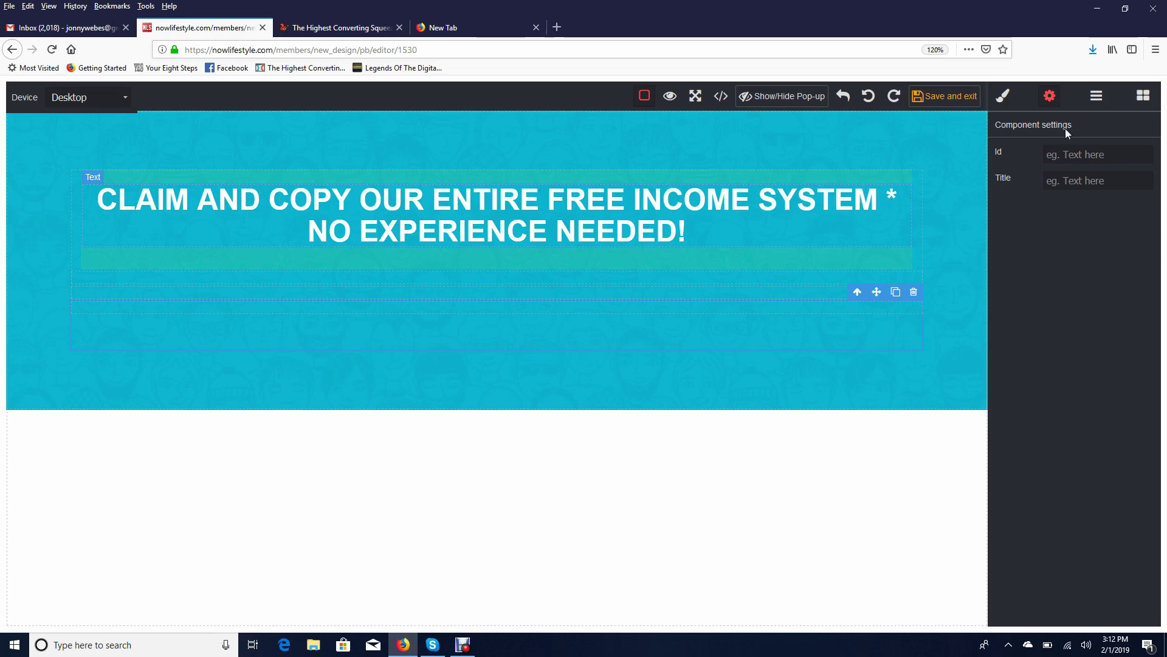
{"action": "left_click", "coordinate": [1142, 105]}
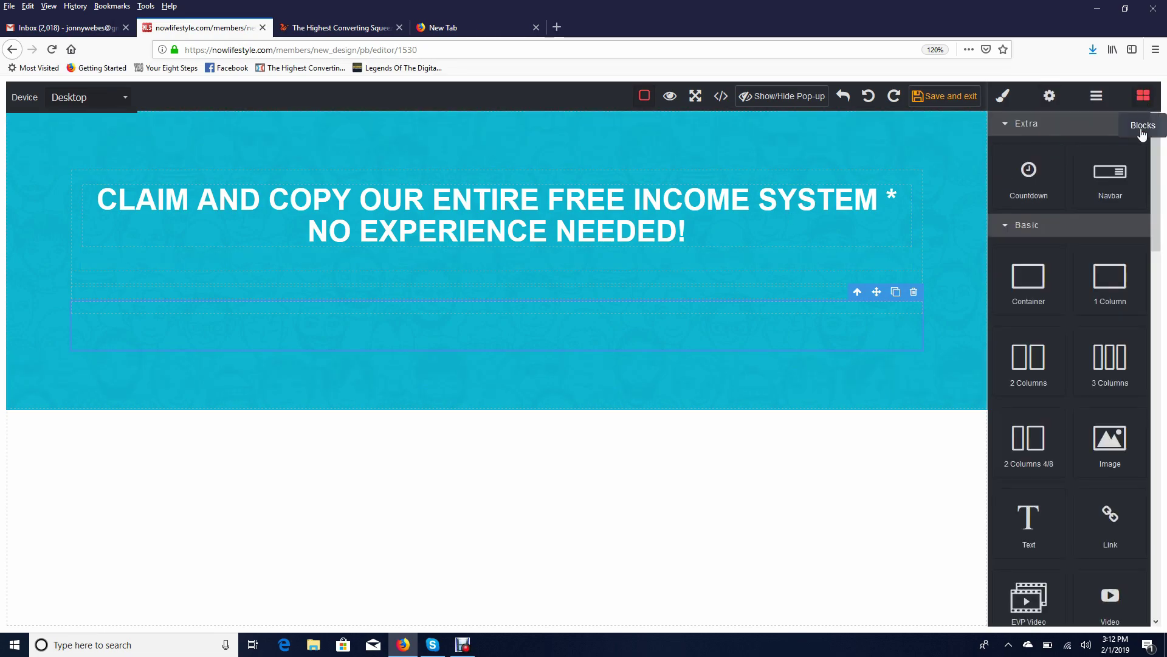
Place the NLS autoresponder AR Form block in the empty area under the headline
{"action": "scroll", "coordinate": [1104, 304], "scroll_direction": "down", "scroll_amount": 5}
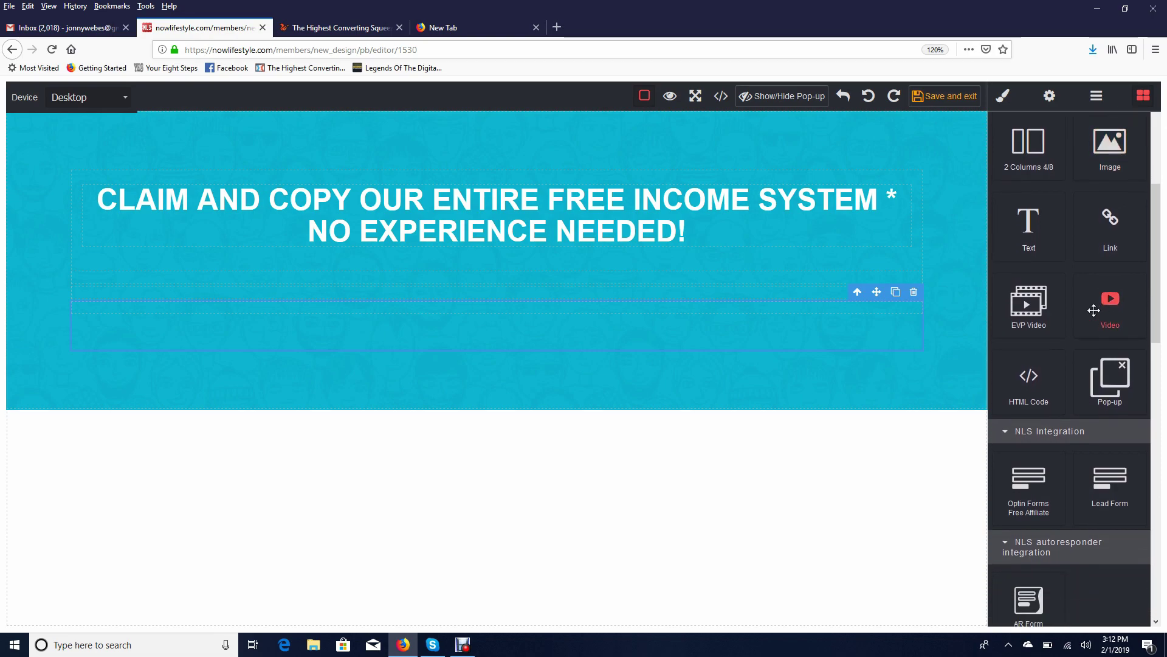
{"action": "scroll", "coordinate": [1093, 310], "scroll_direction": "down", "scroll_amount": 5}
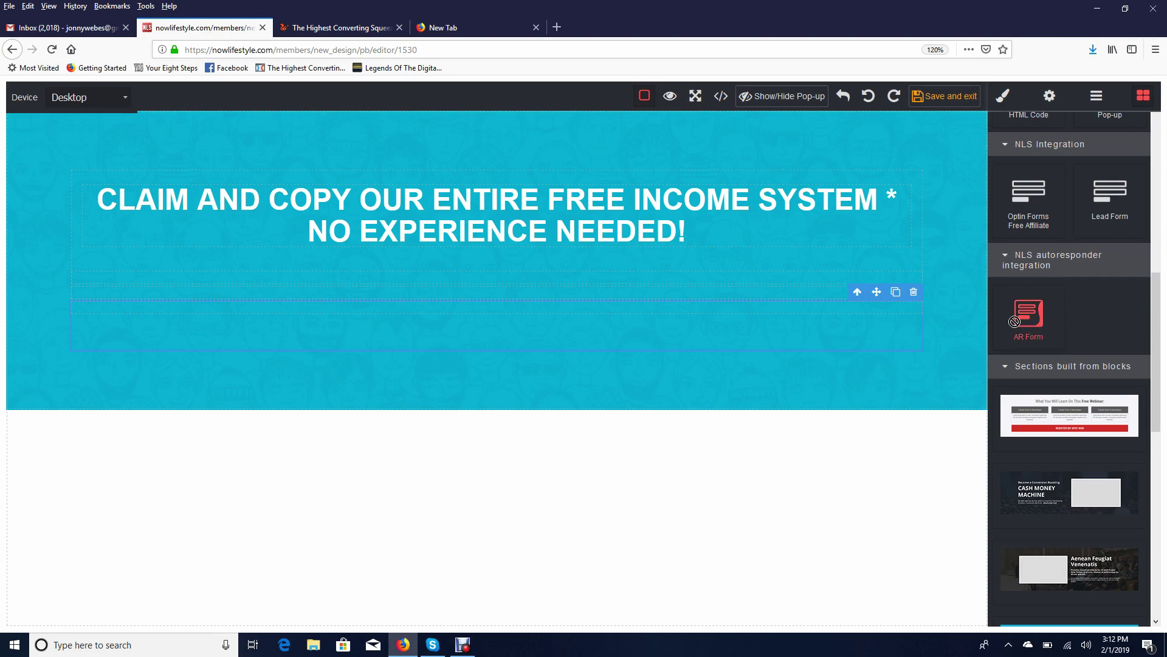
{"action": "left_click_drag", "start_coordinate": [1030, 318], "coordinate": [614, 323]}
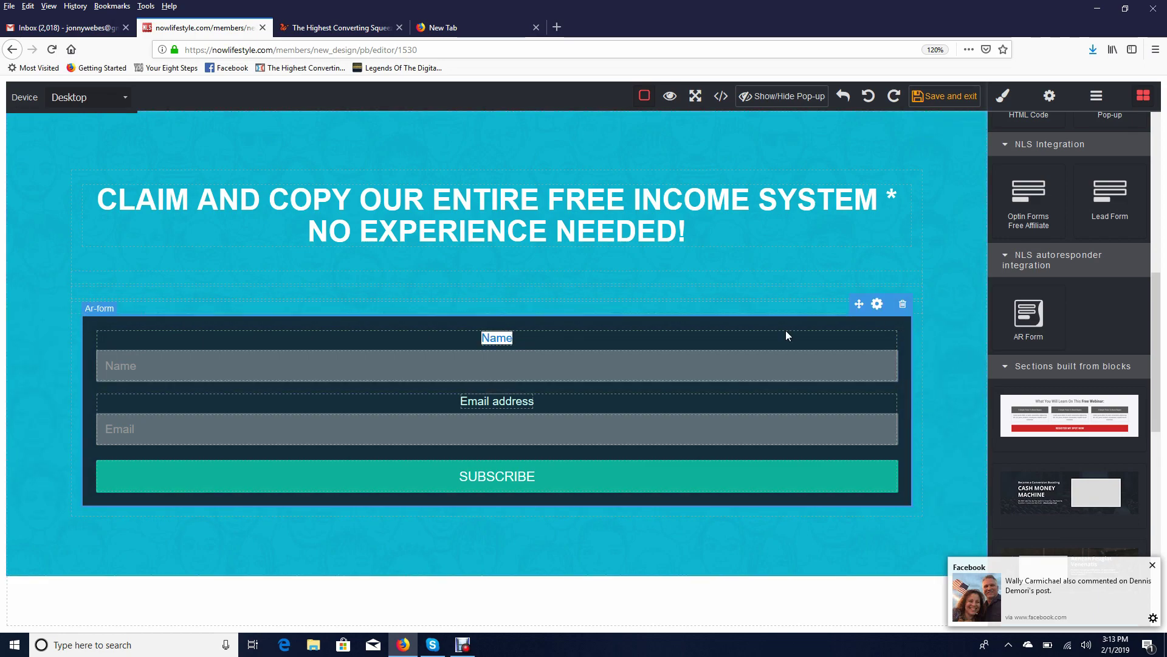
Link the opt-in form to the Test123 campaign and enter the thank-you page URL
{"action": "left_click", "coordinate": [876, 309]}
{"action": "left_click", "coordinate": [1069, 156]}
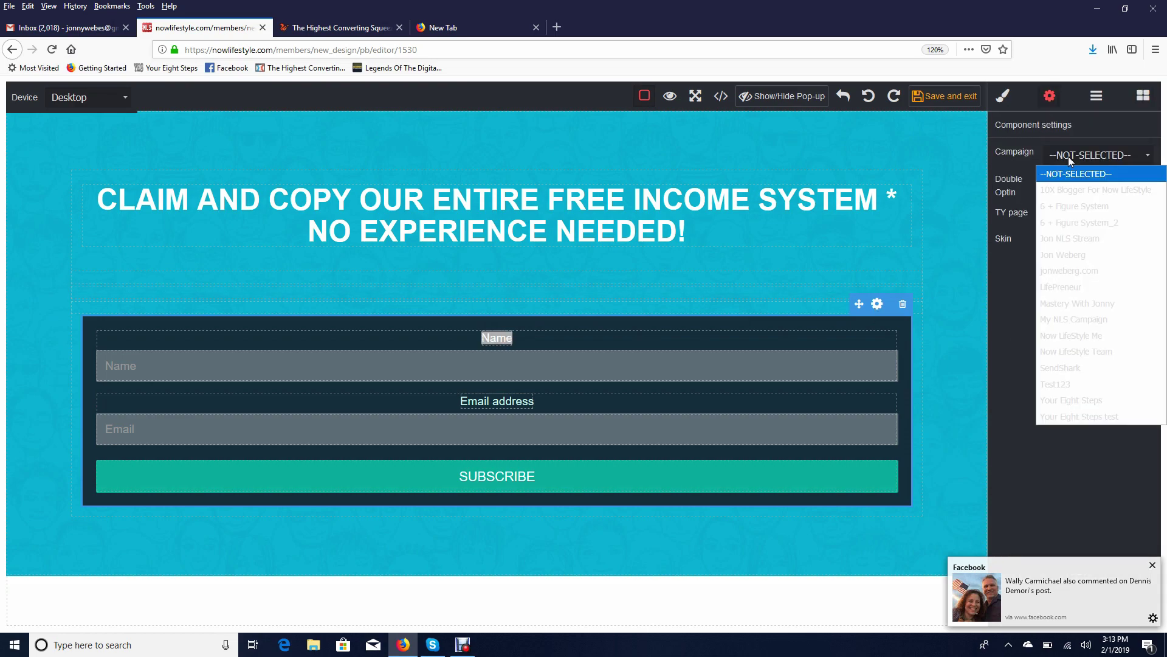
{"action": "left_click", "coordinate": [1074, 384]}
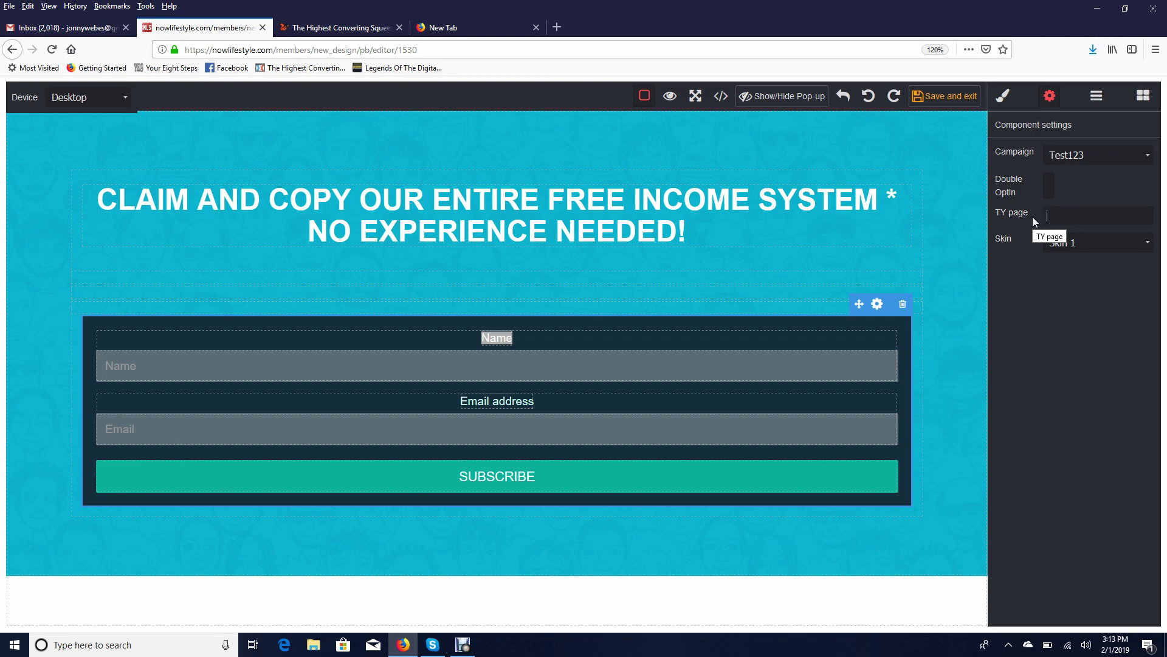
{"action": "type", "text": "ttps://jonweberg.com/"}
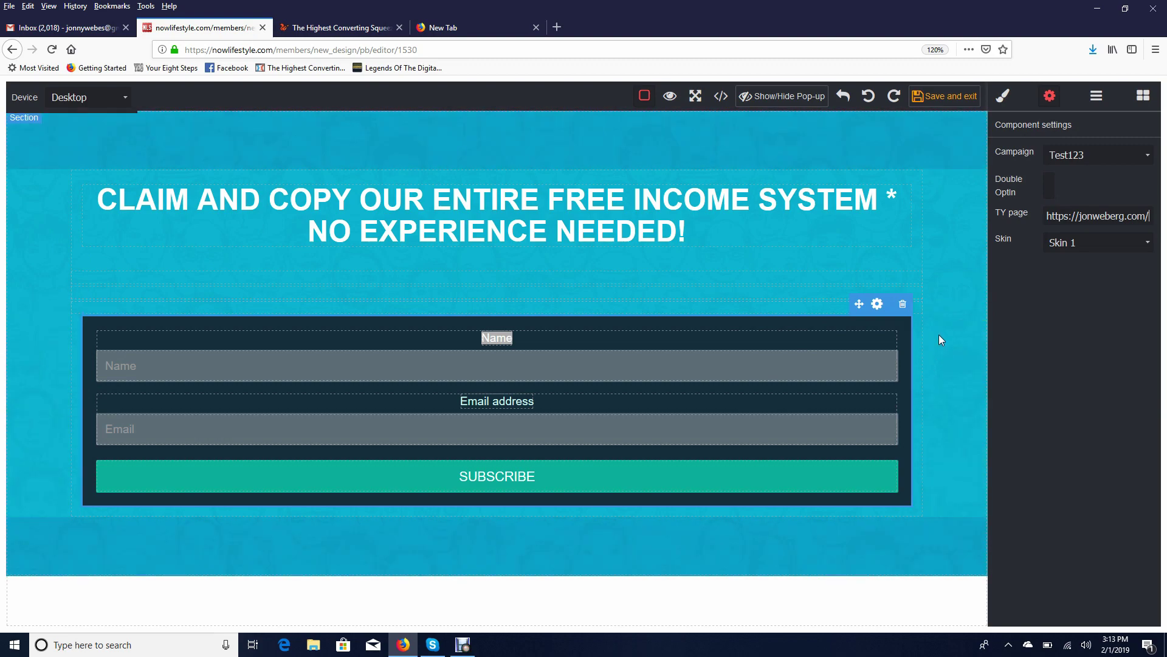
{"action": "left_click", "coordinate": [899, 257]}
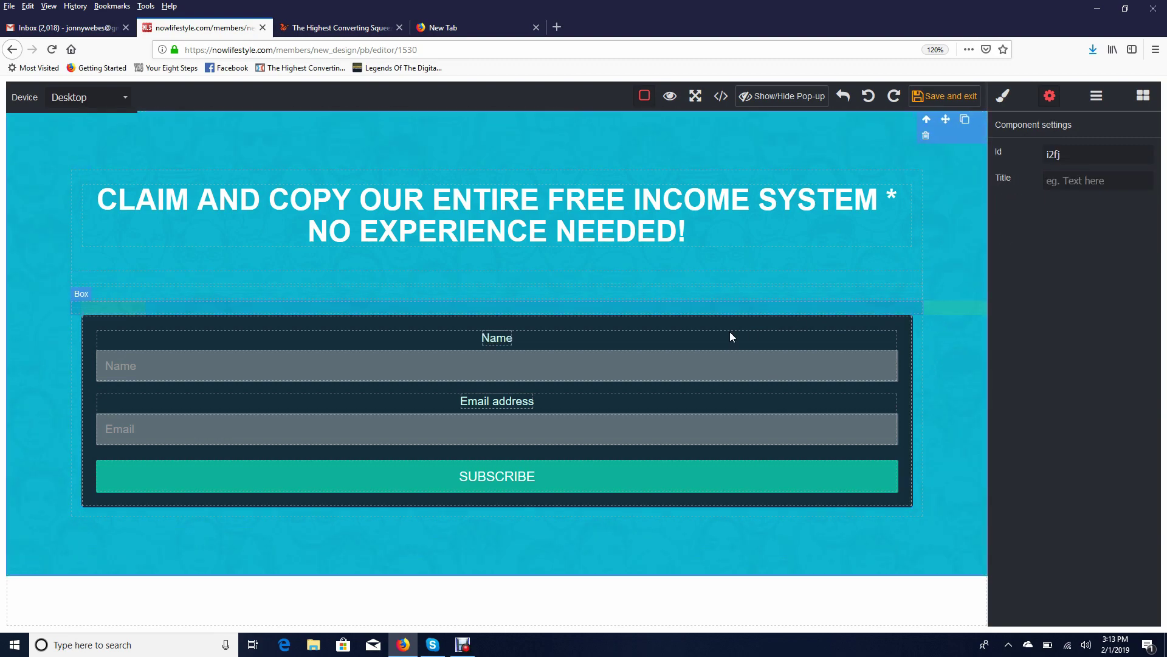
Change the Name label to 'Enter Your Name Here:'
{"action": "double_click", "coordinate": [501, 340]}
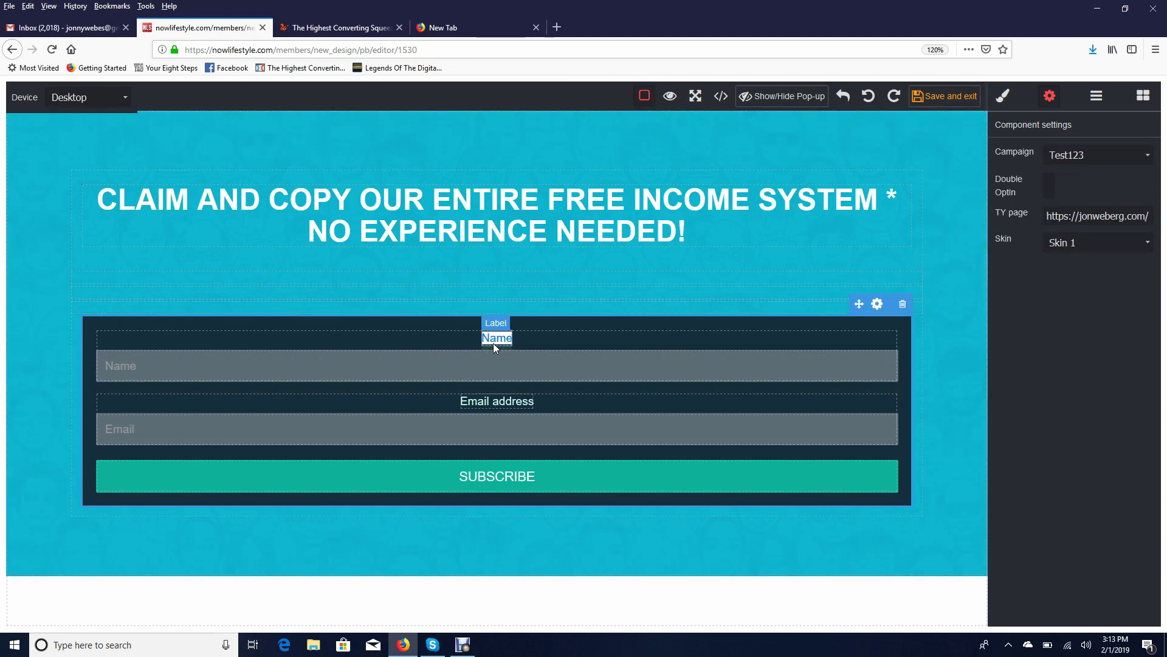
{"action": "left_click", "coordinate": [499, 343]}
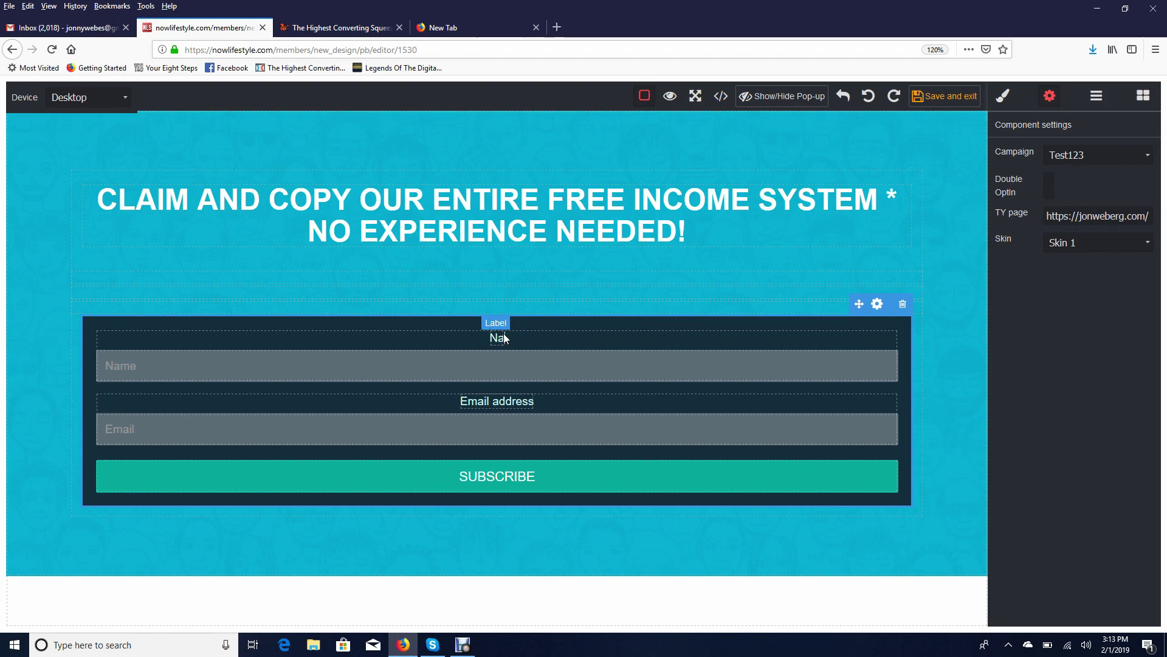
{"action": "key", "text": "BackSpace"}
{"action": "key", "text": "BackSpace"}
{"action": "key", "text": "BackSpace"}
{"action": "key", "text": "BackSpace"}
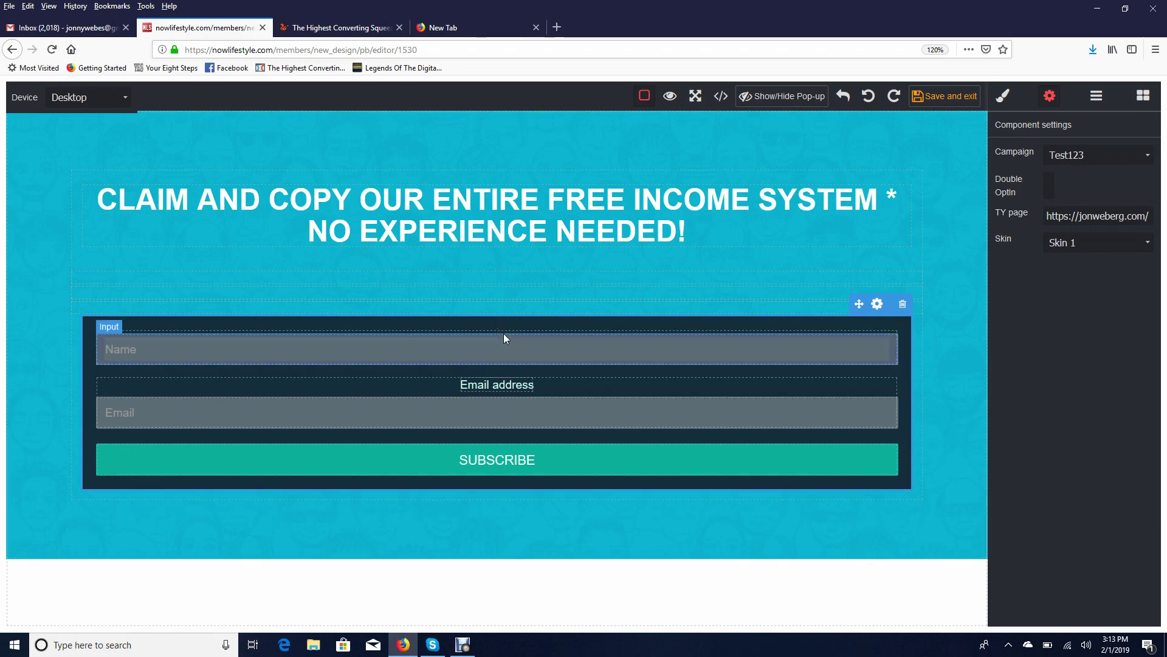
{"action": "type", "text": "Enter Your Na"}
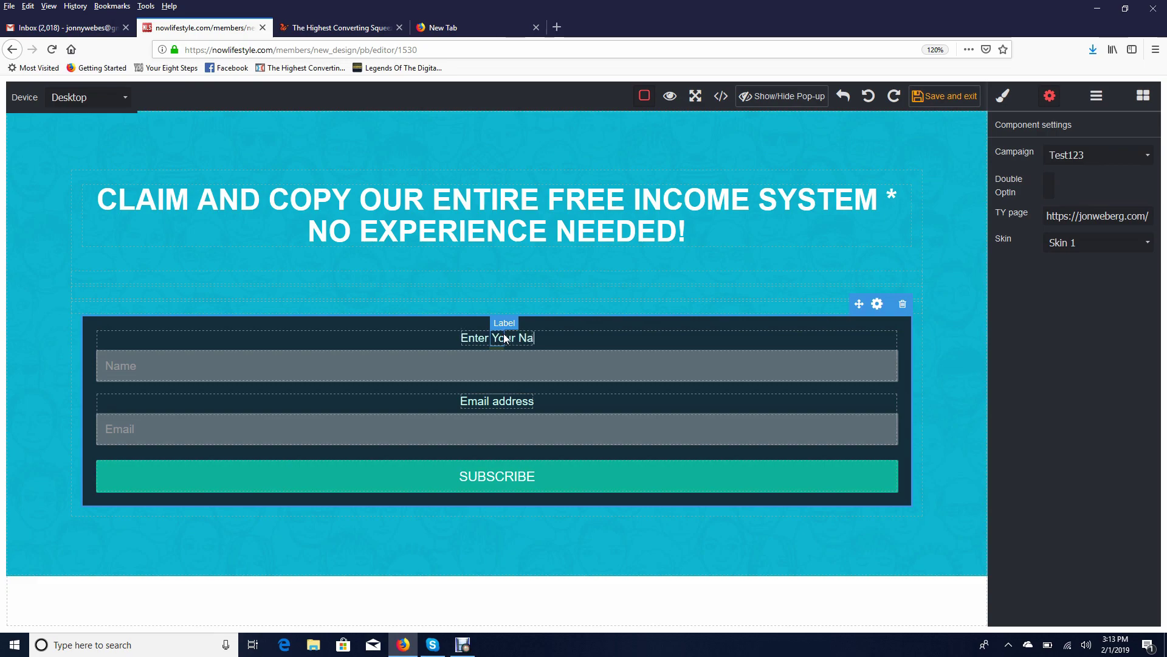
{"action": "type", "text": "me Here:"}
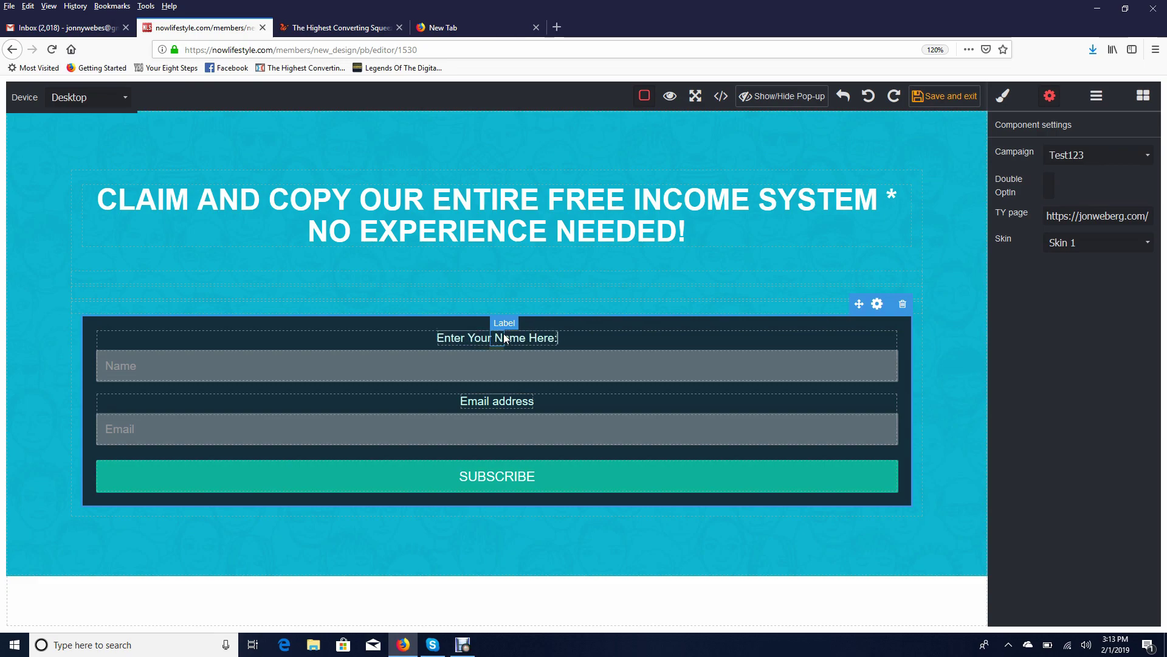
Change the Email address label to 'Enter Your Best Email Address:'
{"action": "left_click", "coordinate": [477, 411]}
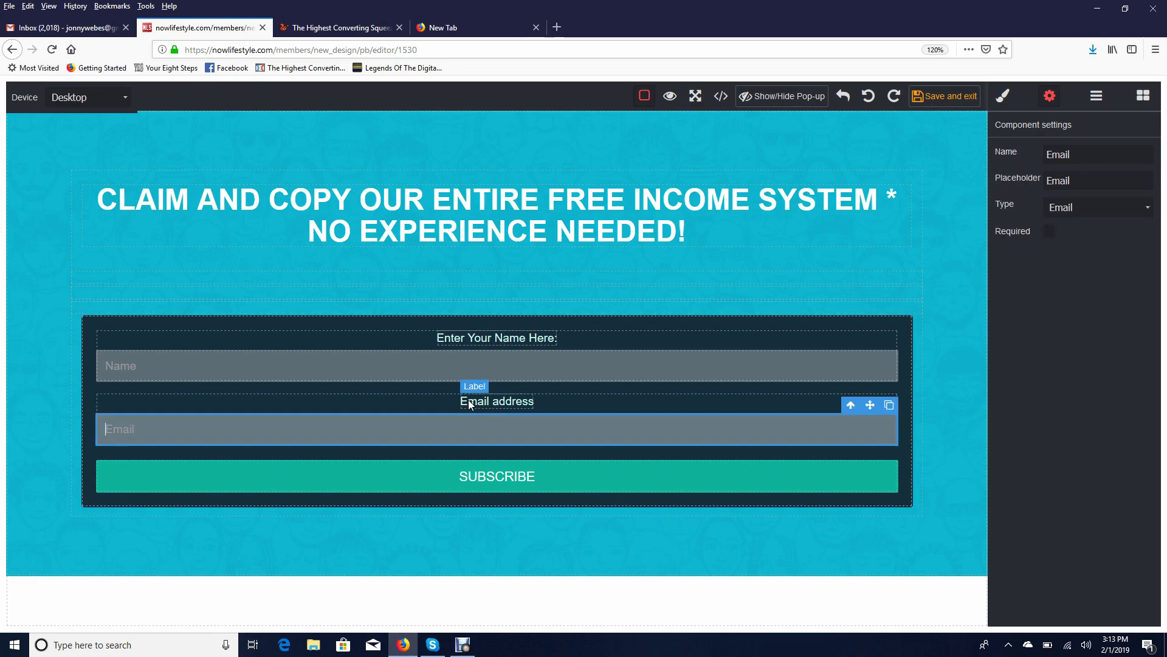
{"action": "double_click", "coordinate": [477, 403]}
{"action": "key", "text": "BackSpace"}
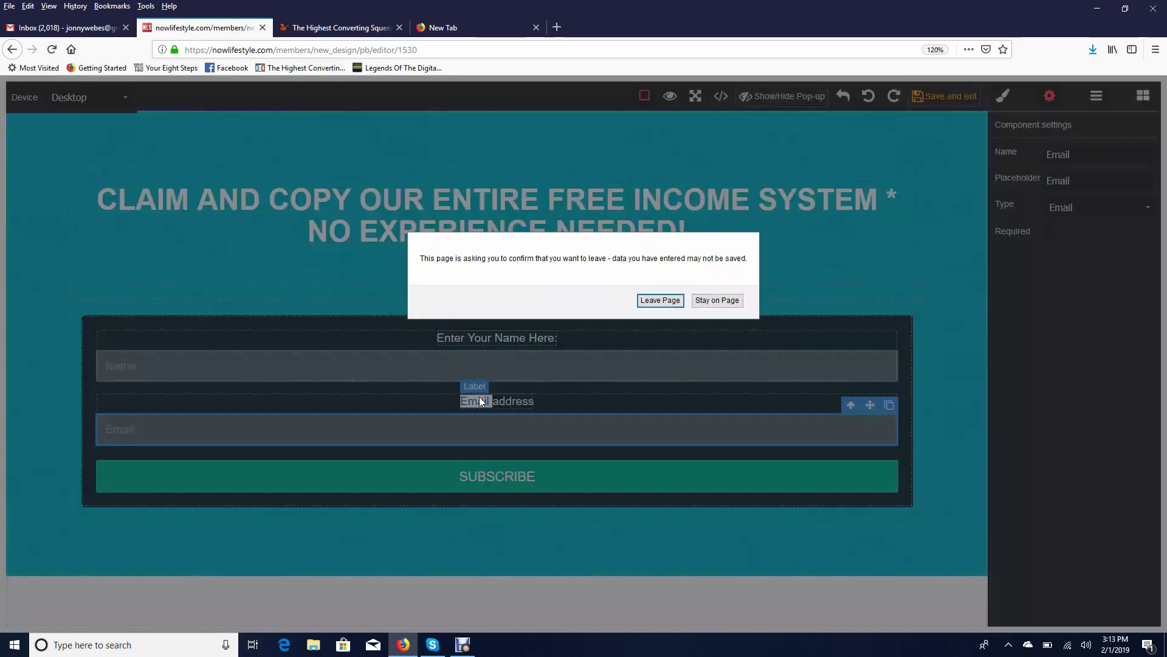
{"action": "left_click", "coordinate": [717, 300]}
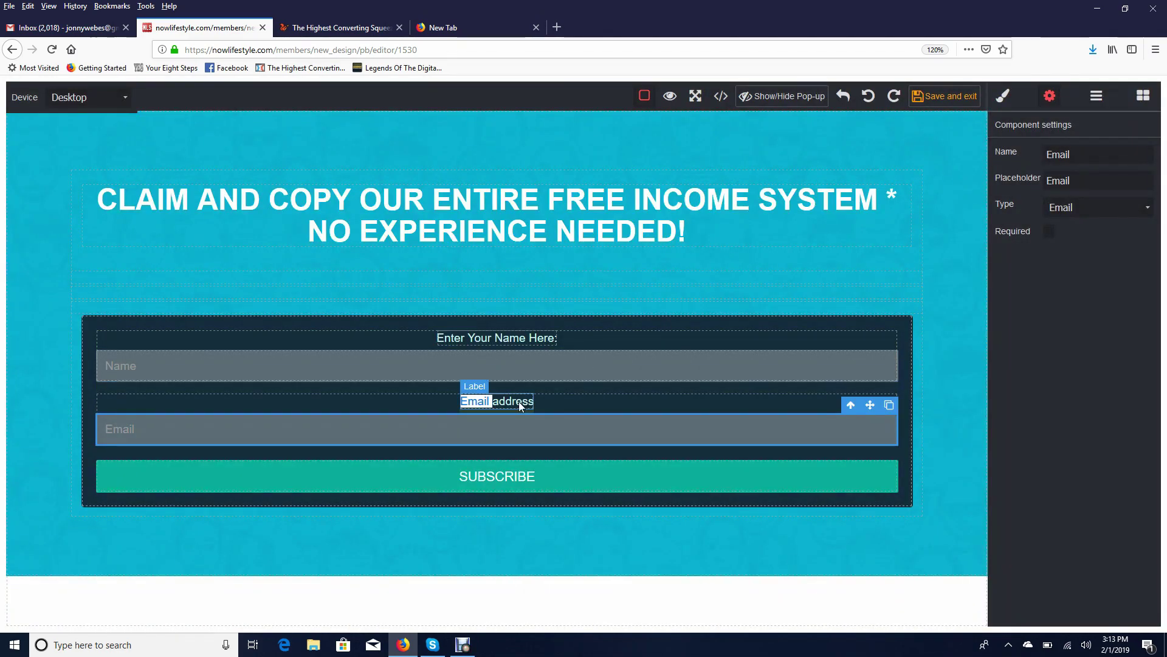
{"action": "left_click", "coordinate": [526, 402]}
{"action": "key", "text": "BackSpace"}
{"action": "key", "text": "BackSpace"}
{"action": "key", "text": "BackSpace"}
{"action": "key", "text": "BackSpace"}
{"action": "key", "text": "BackSpace"}
{"action": "key", "text": "BackSpace"}
{"action": "key", "text": "BackSpace"}
{"action": "key", "text": "BackSpace"}
{"action": "key", "text": "BackSpace"}
{"action": "key", "text": "BackSpace"}
{"action": "key", "text": "BackSpace"}
{"action": "key", "text": "BackSpace"}
{"action": "key", "text": "BackSpace"}
{"action": "key", "text": "BackSpace"}
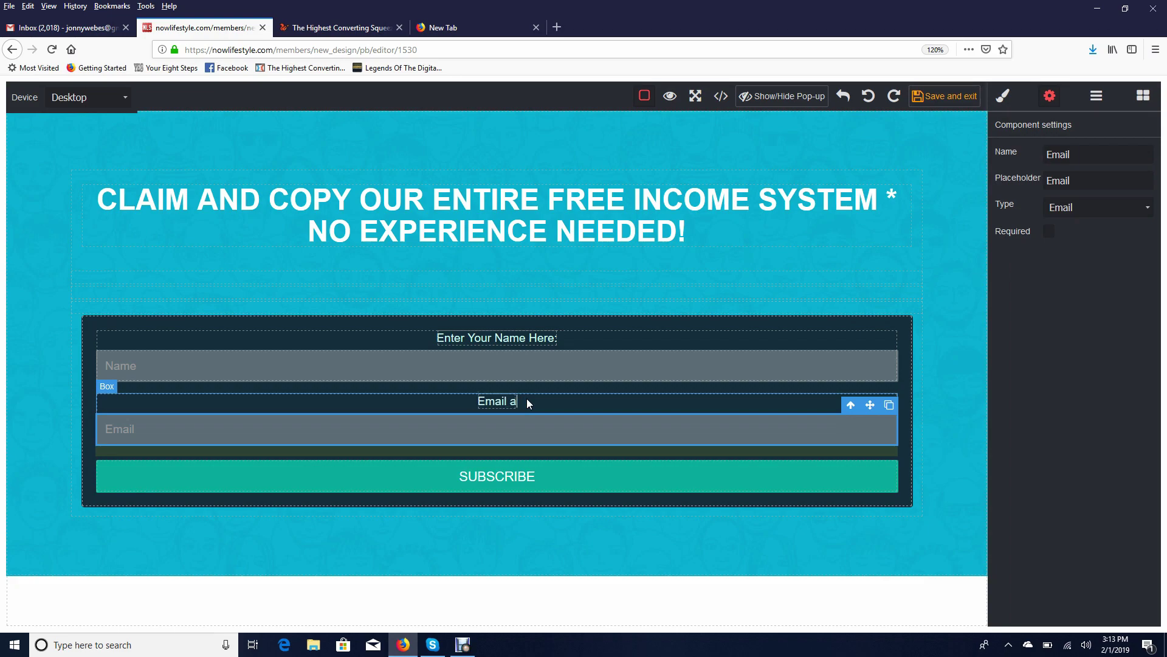
{"action": "type", "text": "Enter Your Best Email "}
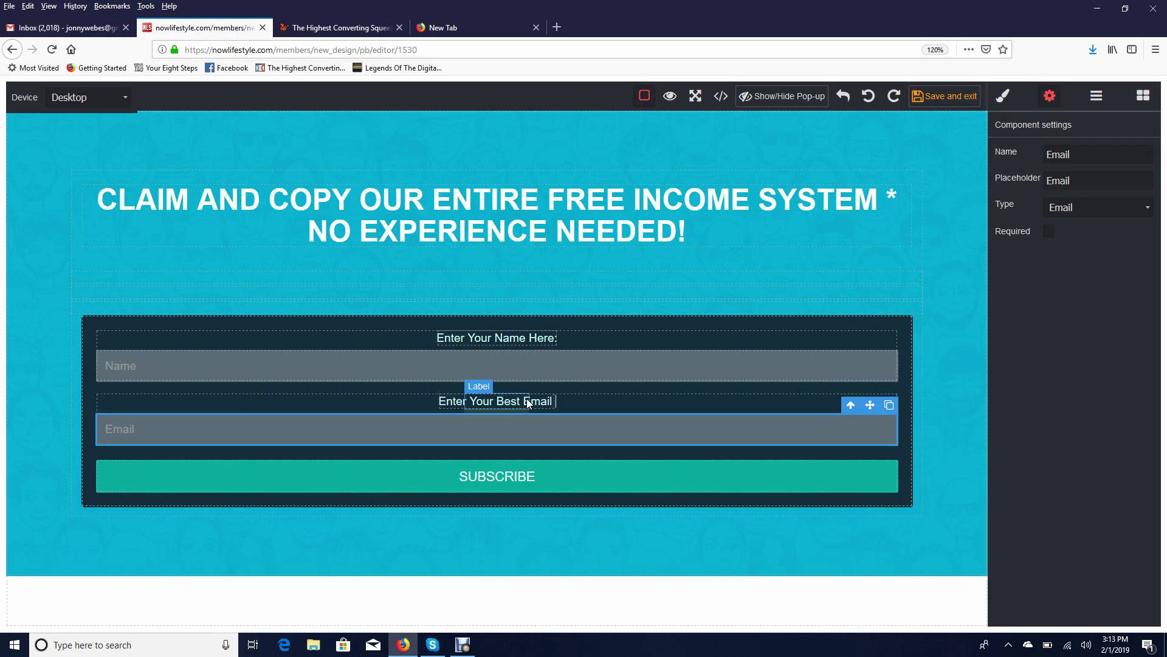
{"action": "type", "text": "Address:"}
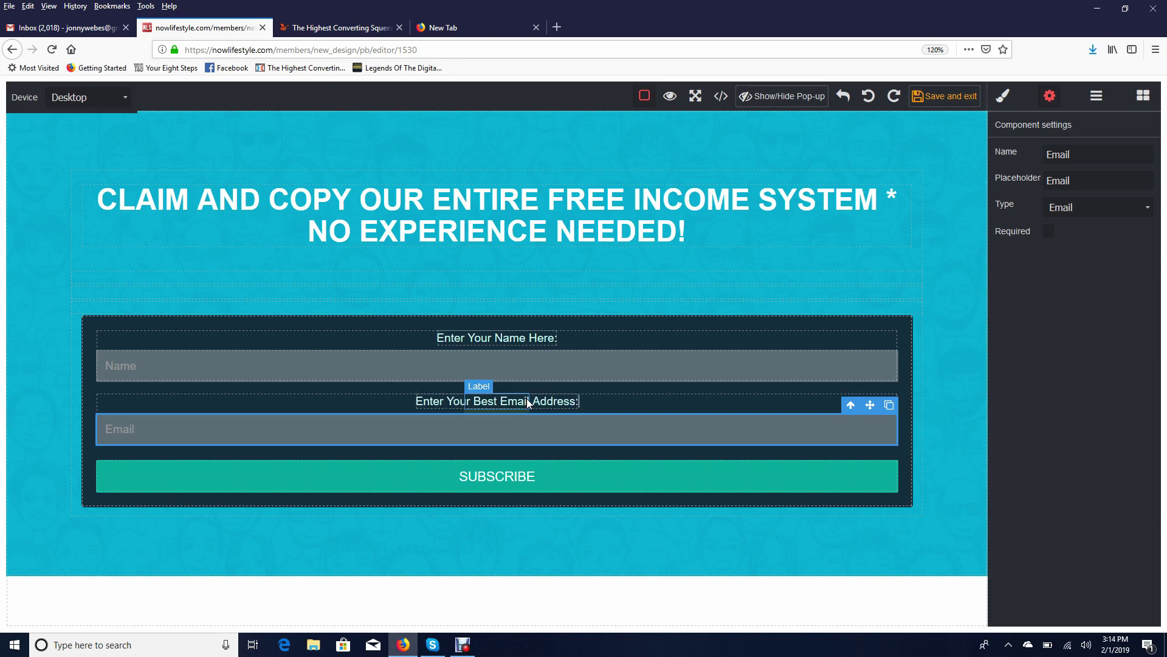
{"action": "left_click", "coordinate": [903, 290]}
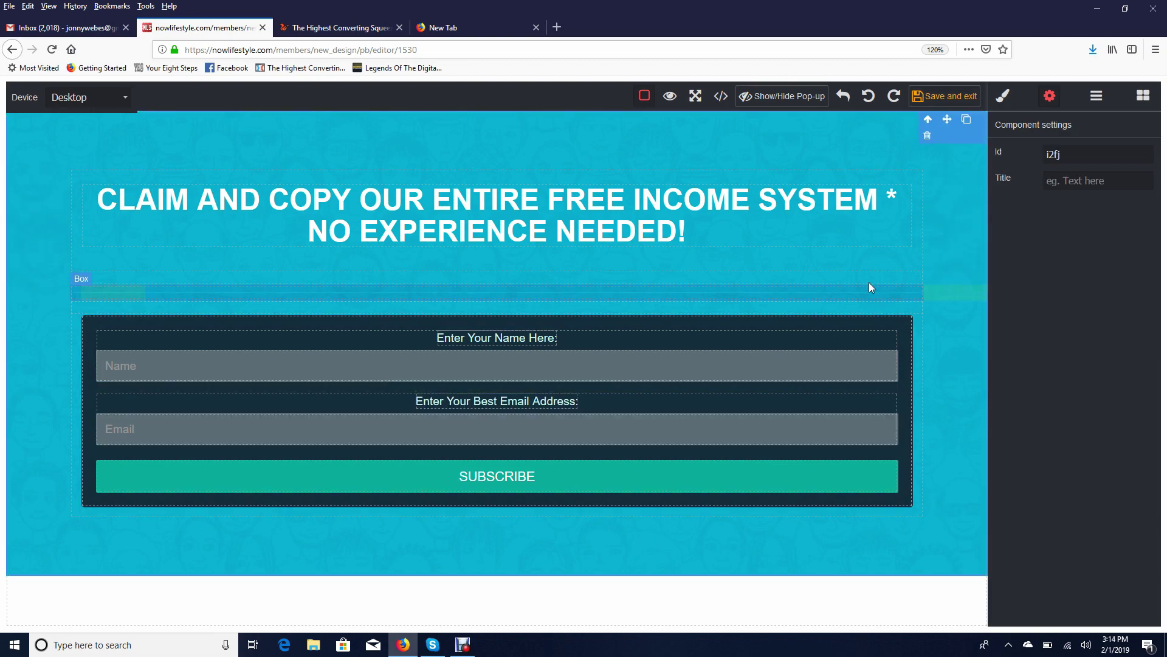
Add a 2 Columns row under the headline, with the form on the right and a Text block on the left
{"action": "left_click", "coordinate": [1142, 96]}
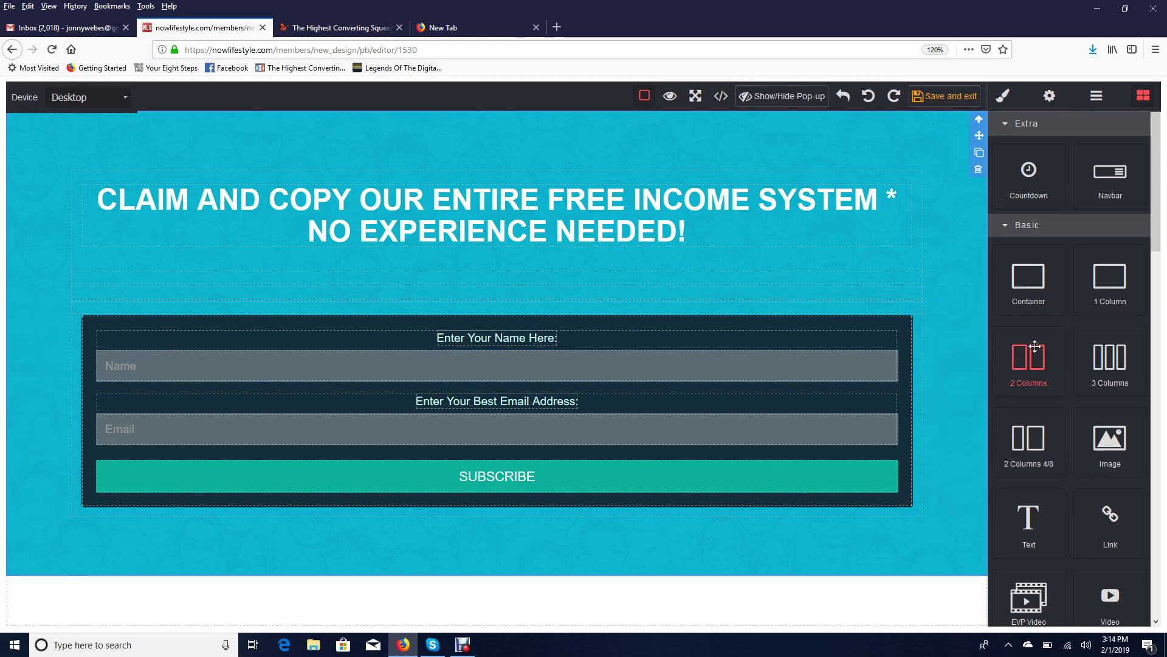
{"action": "left_click_drag", "start_coordinate": [1034, 345], "coordinate": [574, 291]}
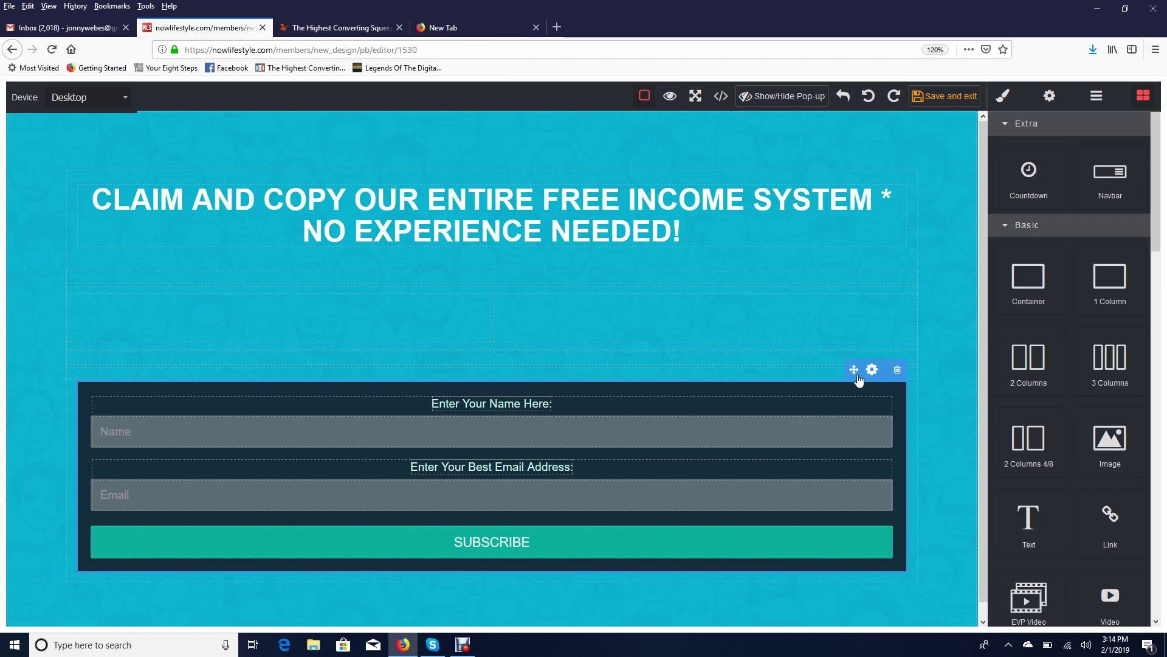
{"action": "left_click_drag", "start_coordinate": [857, 377], "coordinate": [786, 312]}
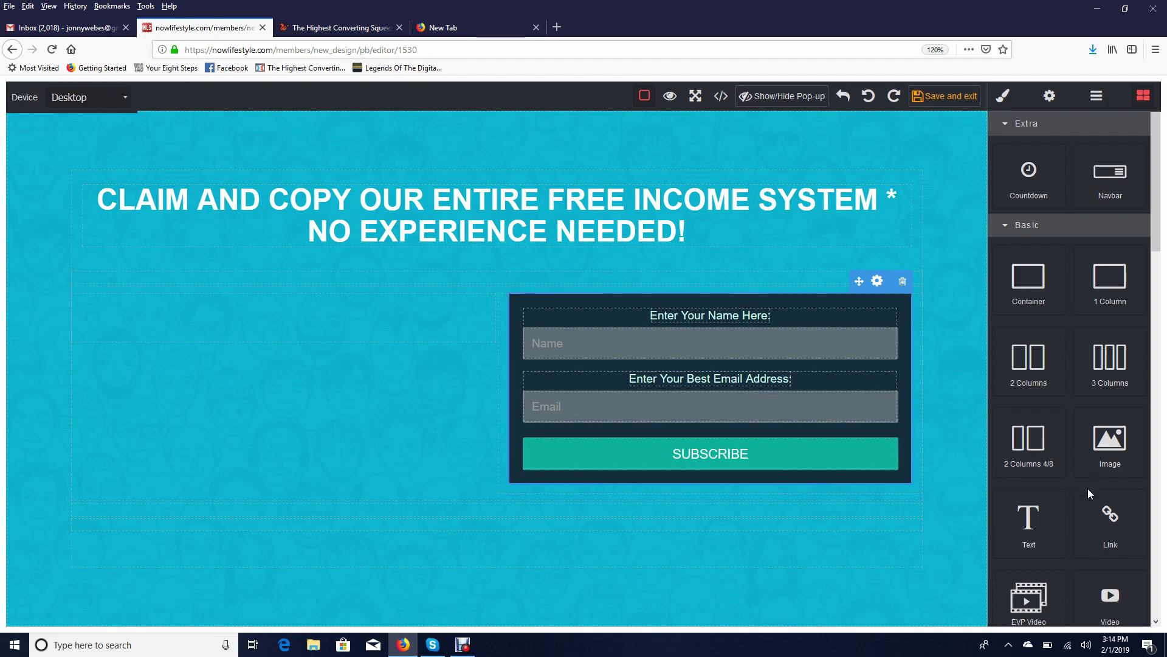
{"action": "left_click_drag", "start_coordinate": [1038, 517], "coordinate": [319, 319]}
{"action": "scroll", "coordinate": [1074, 354], "scroll_direction": "down", "scroll_amount": 1}
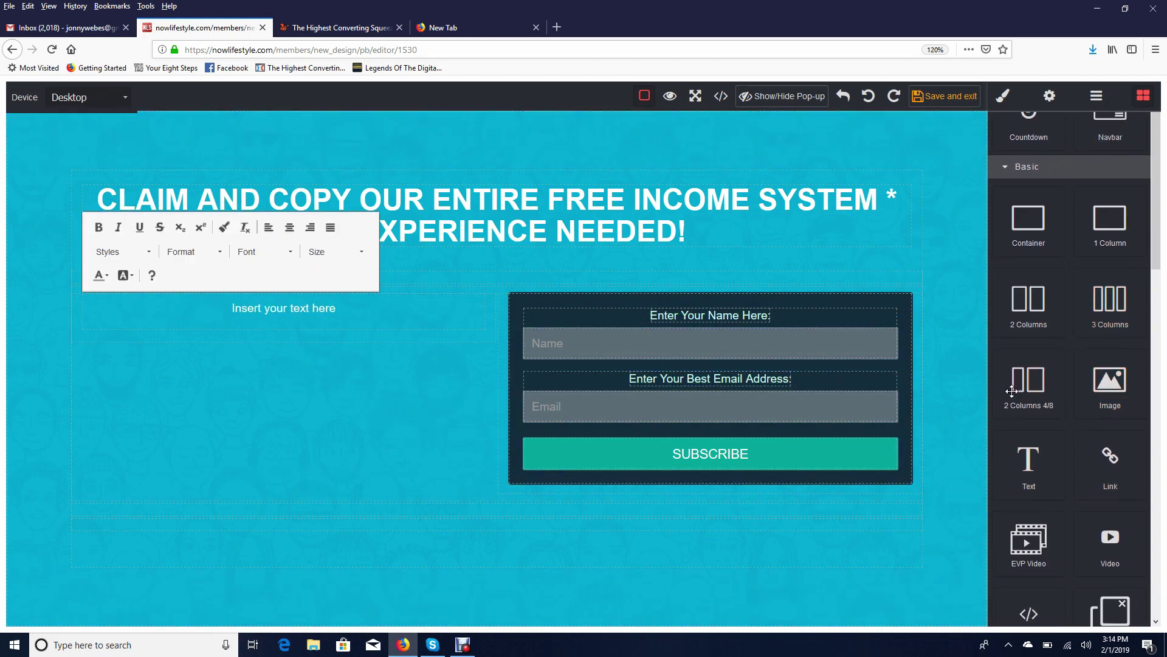
{"action": "scroll", "coordinate": [1094, 426], "scroll_direction": "down", "scroll_amount": 3}
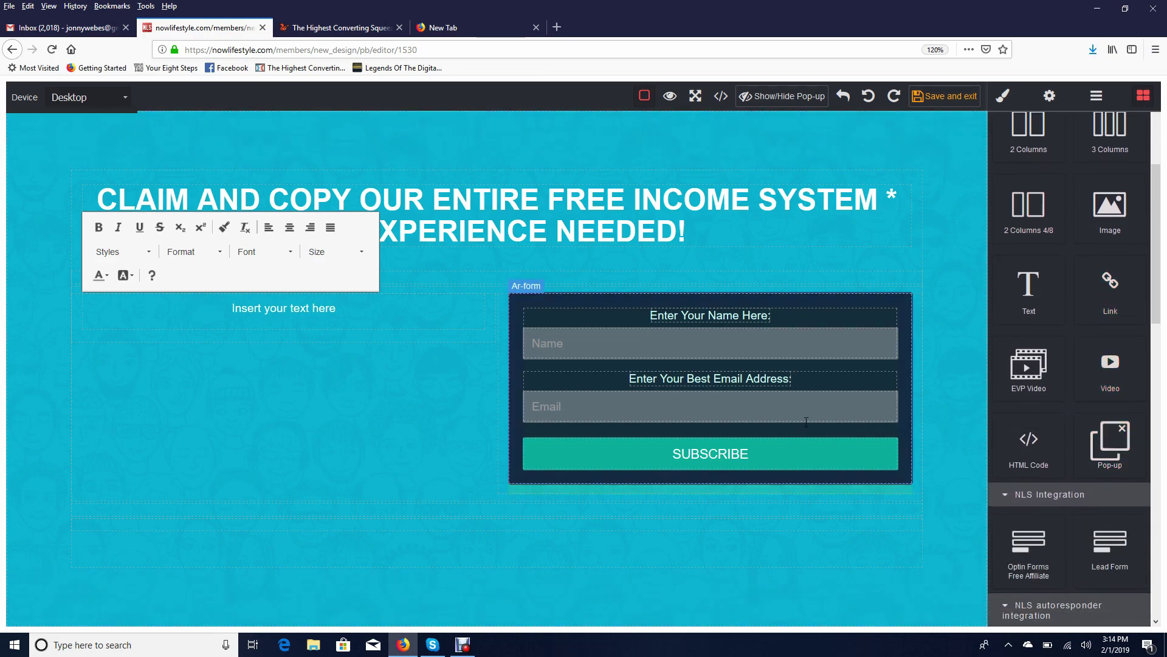
{"action": "scroll", "coordinate": [1089, 481], "scroll_direction": "down", "scroll_amount": 1}
Drop the red features section below the opt-in form
{"action": "scroll", "coordinate": [1088, 481], "scroll_direction": "down", "scroll_amount": 3}
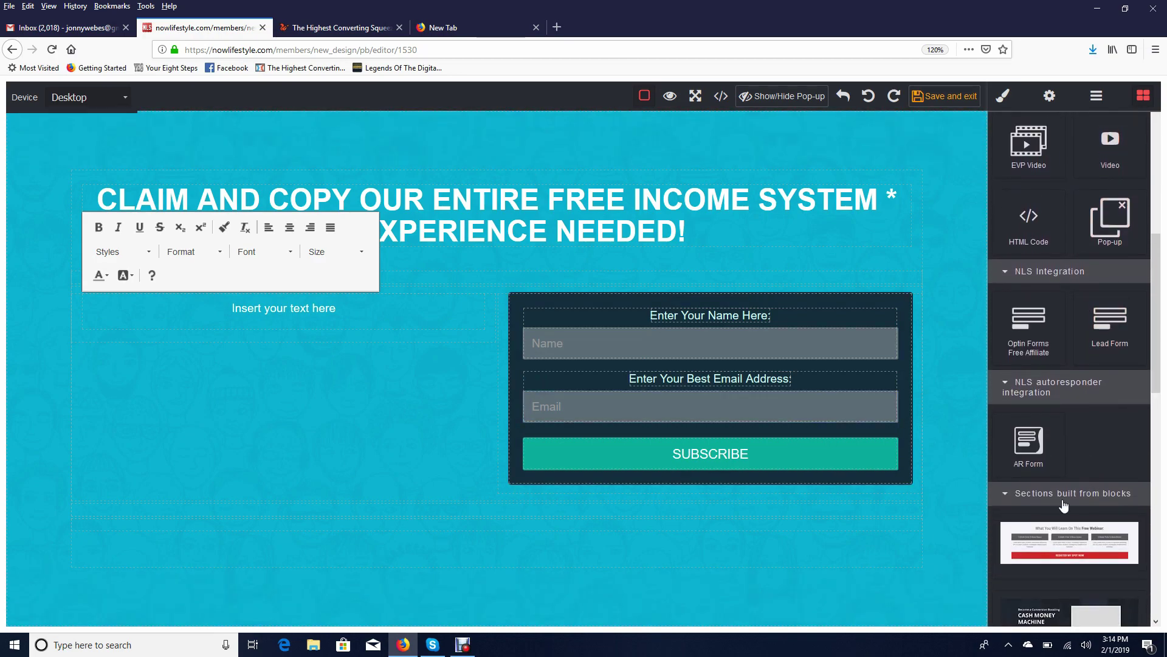
{"action": "scroll", "coordinate": [1061, 365], "scroll_direction": "down", "scroll_amount": 3}
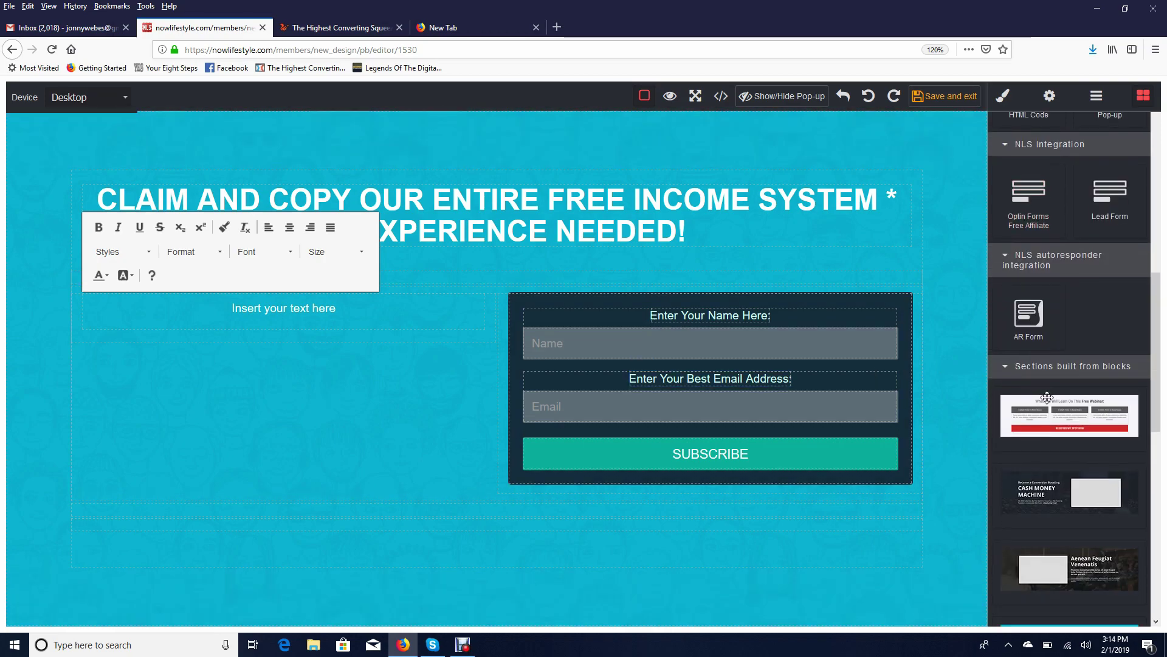
{"action": "scroll", "coordinate": [1074, 443], "scroll_direction": "down", "scroll_amount": 1}
{"action": "scroll", "coordinate": [1064, 334], "scroll_direction": "down", "scroll_amount": 3}
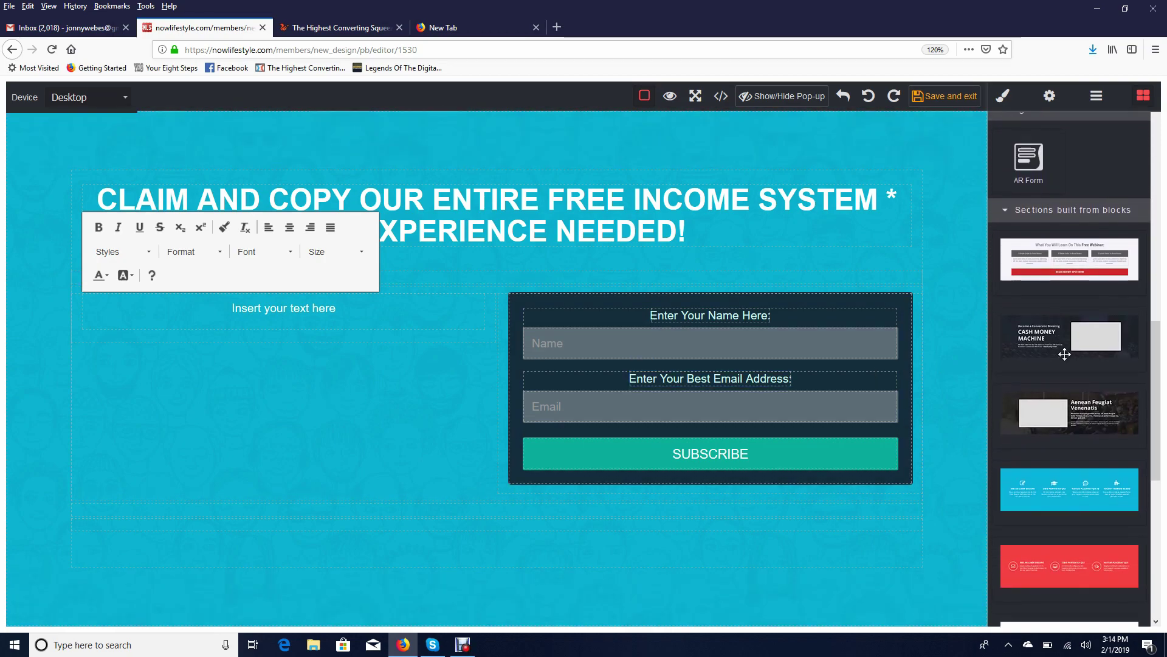
{"action": "scroll", "coordinate": [1069, 436], "scroll_direction": "down", "scroll_amount": 3}
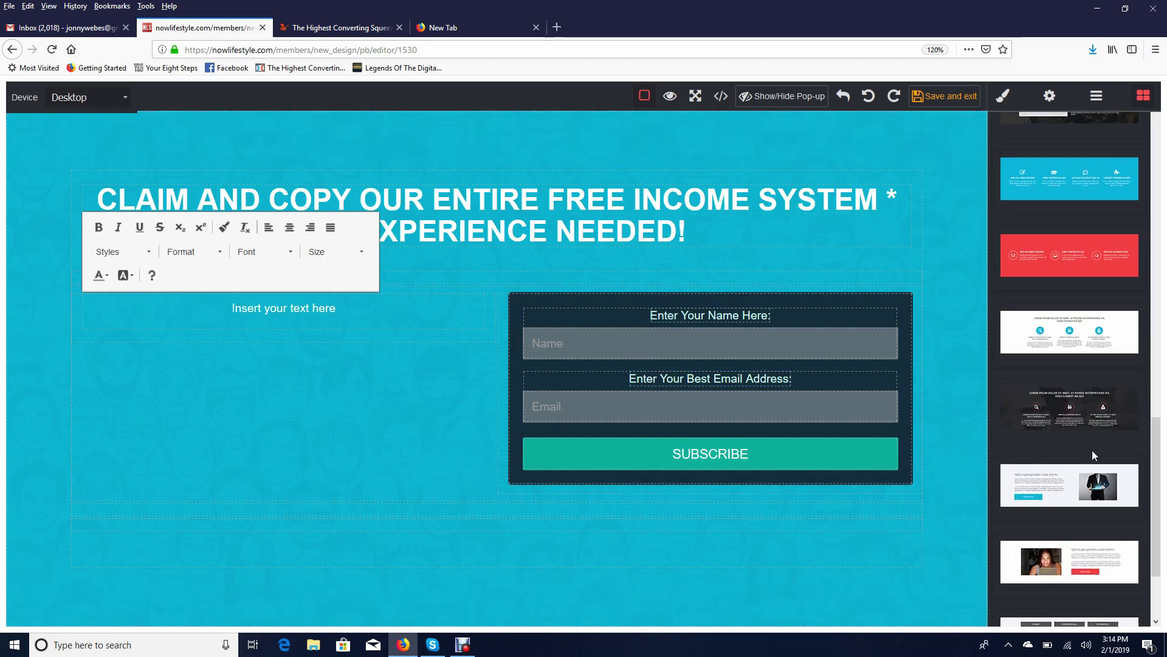
{"action": "scroll", "coordinate": [1077, 421], "scroll_direction": "down", "scroll_amount": 2}
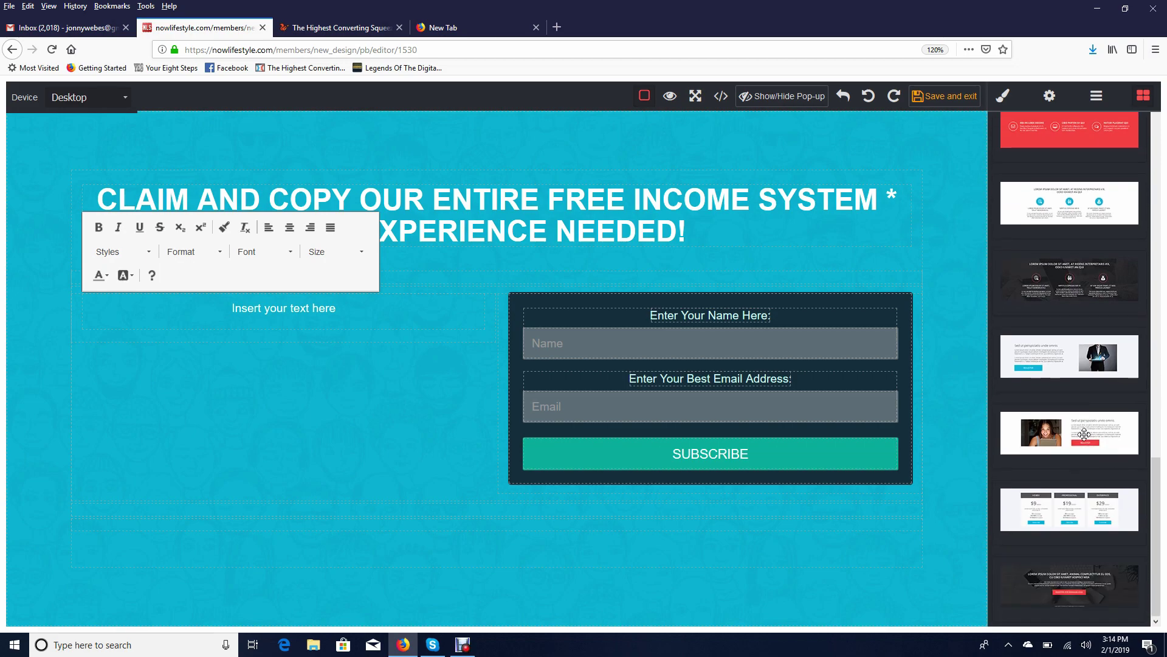
{"action": "scroll", "coordinate": [1082, 438], "scroll_direction": "up", "scroll_amount": 2}
{"action": "left_click_drag", "start_coordinate": [1076, 327], "coordinate": [581, 490]}
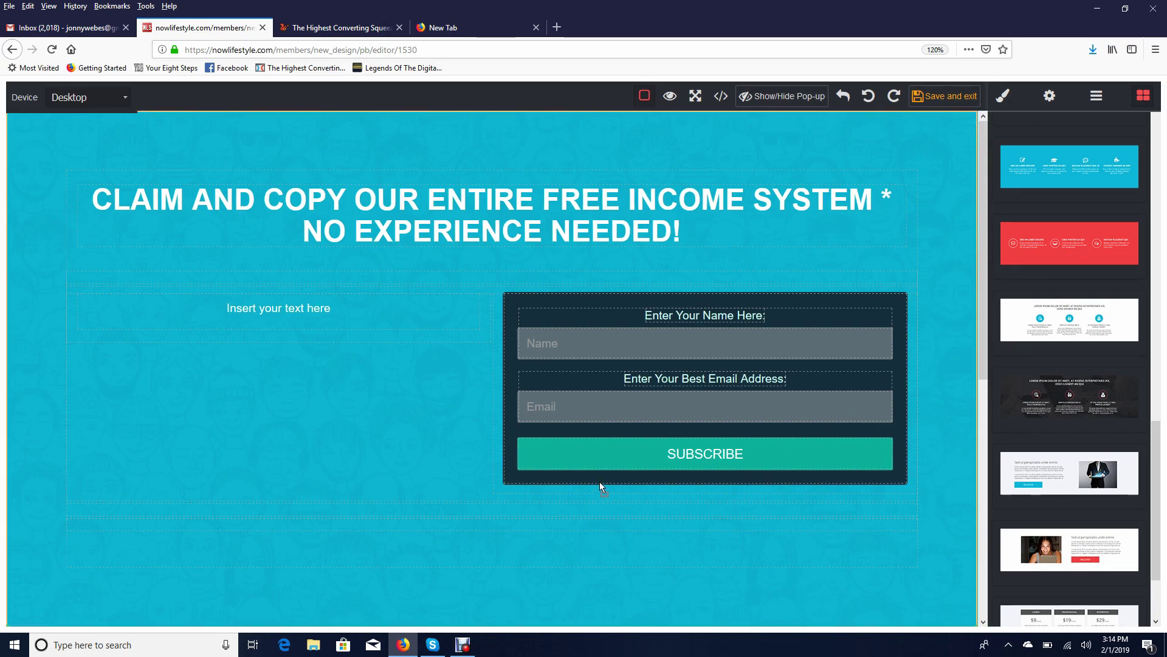
Remove the red features section again and highlight the 'Insert your text here' placeholder
{"action": "scroll", "coordinate": [922, 424], "scroll_direction": "down", "scroll_amount": 4}
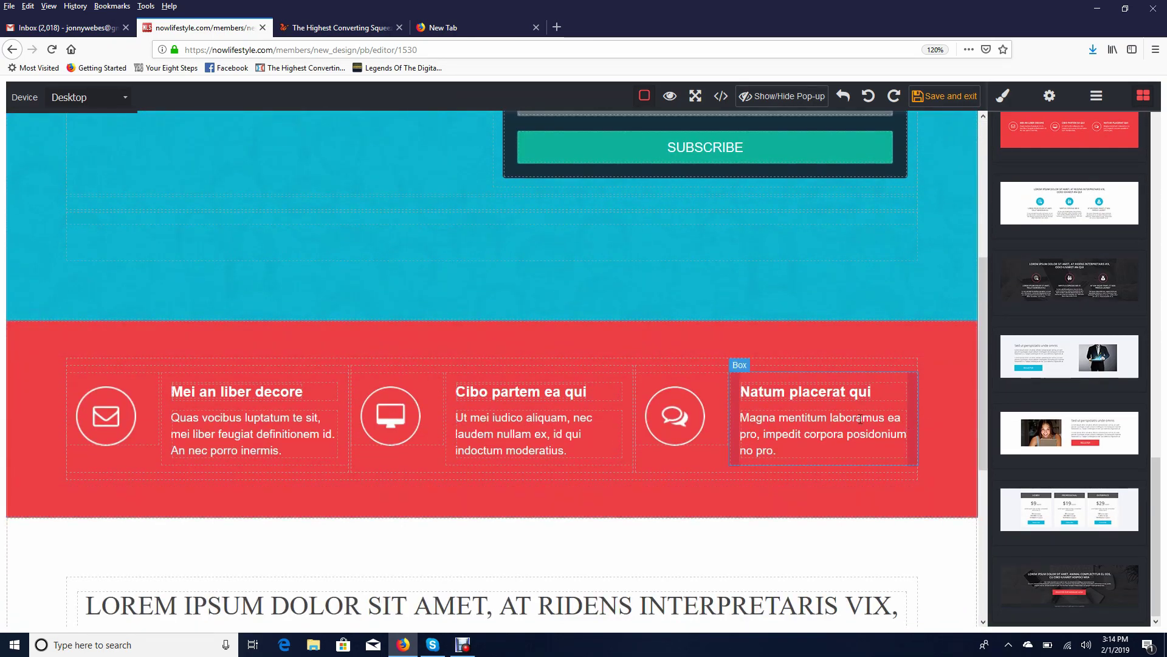
{"action": "scroll", "coordinate": [747, 395], "scroll_direction": "down", "scroll_amount": 3}
{"action": "scroll", "coordinate": [891, 383], "scroll_direction": "down", "scroll_amount": 2}
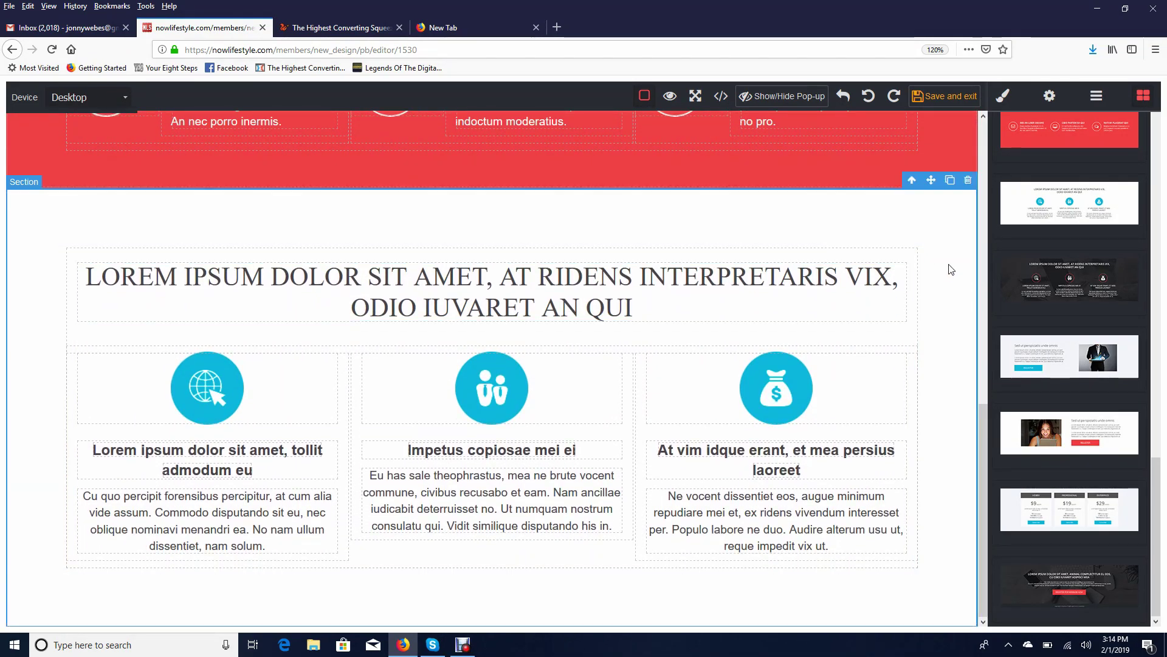
{"action": "scroll", "coordinate": [903, 423], "scroll_direction": "up", "scroll_amount": 6}
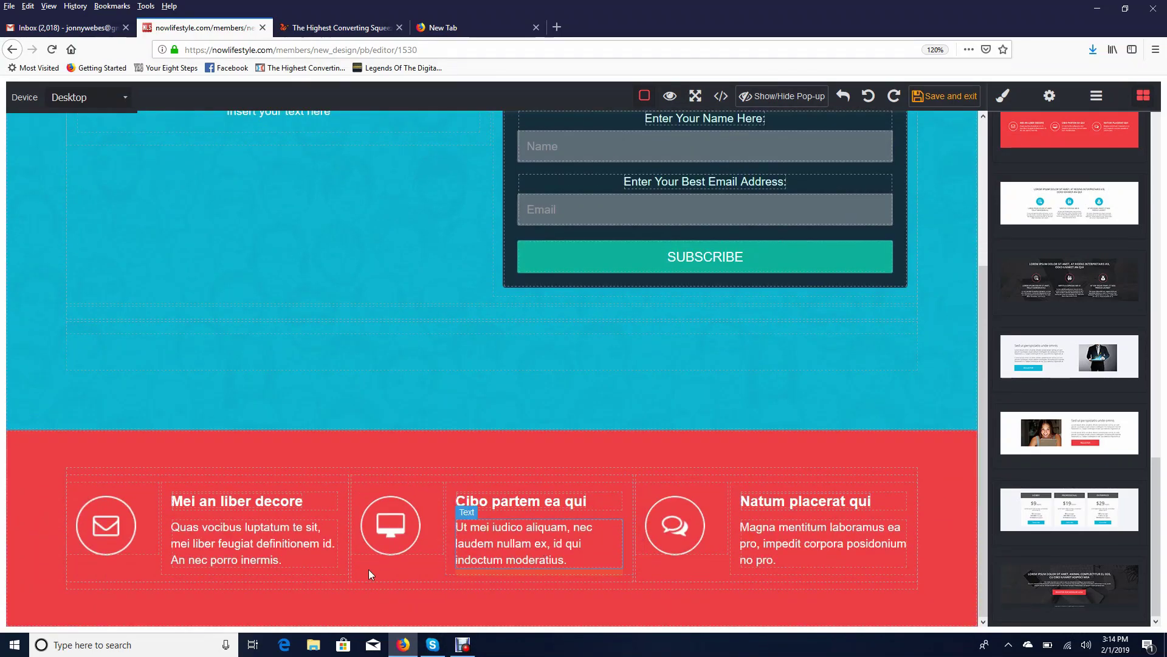
{"action": "left_click", "coordinate": [965, 422]}
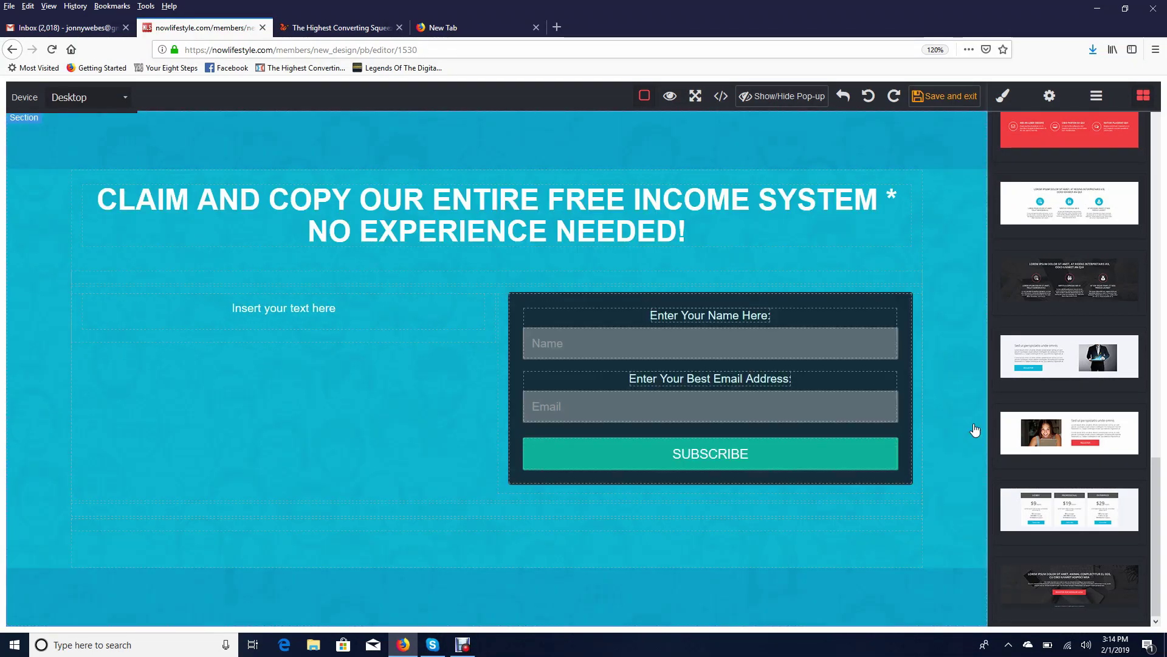
{"action": "left_click", "coordinate": [355, 312]}
{"action": "left_click_drag", "start_coordinate": [356, 312], "coordinate": [190, 314]}
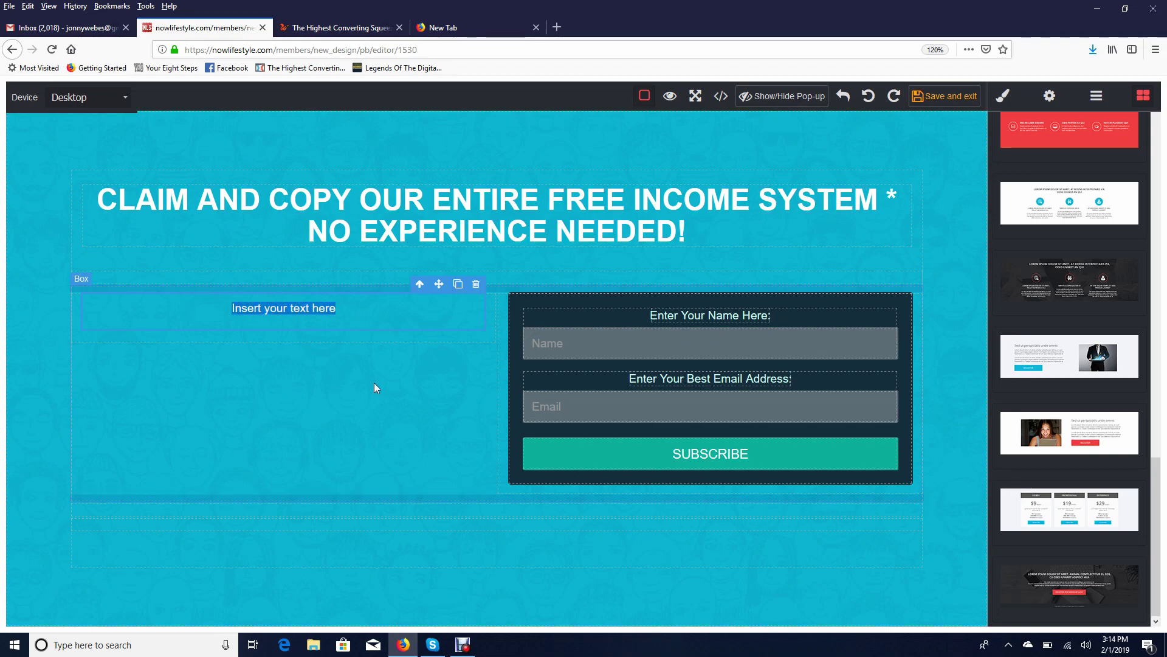
Relabel the Submit-type button 'Yes! I'm ready to Get Started!' and show the section's style options
{"action": "left_click", "coordinate": [727, 464]}
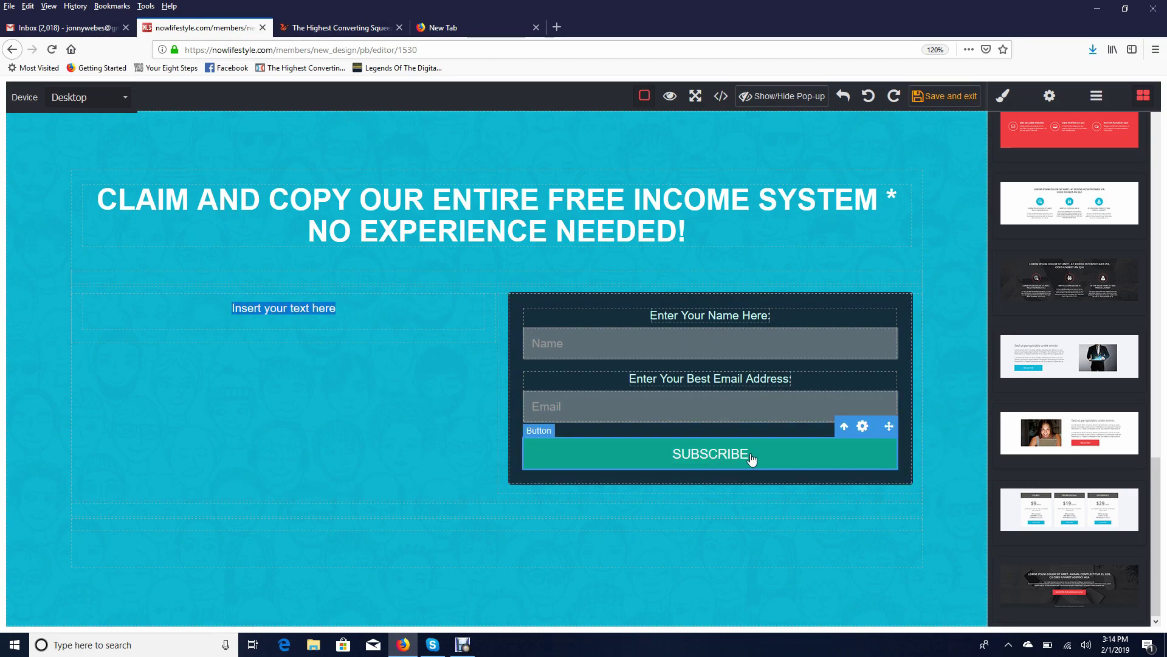
{"action": "left_click", "coordinate": [862, 426]}
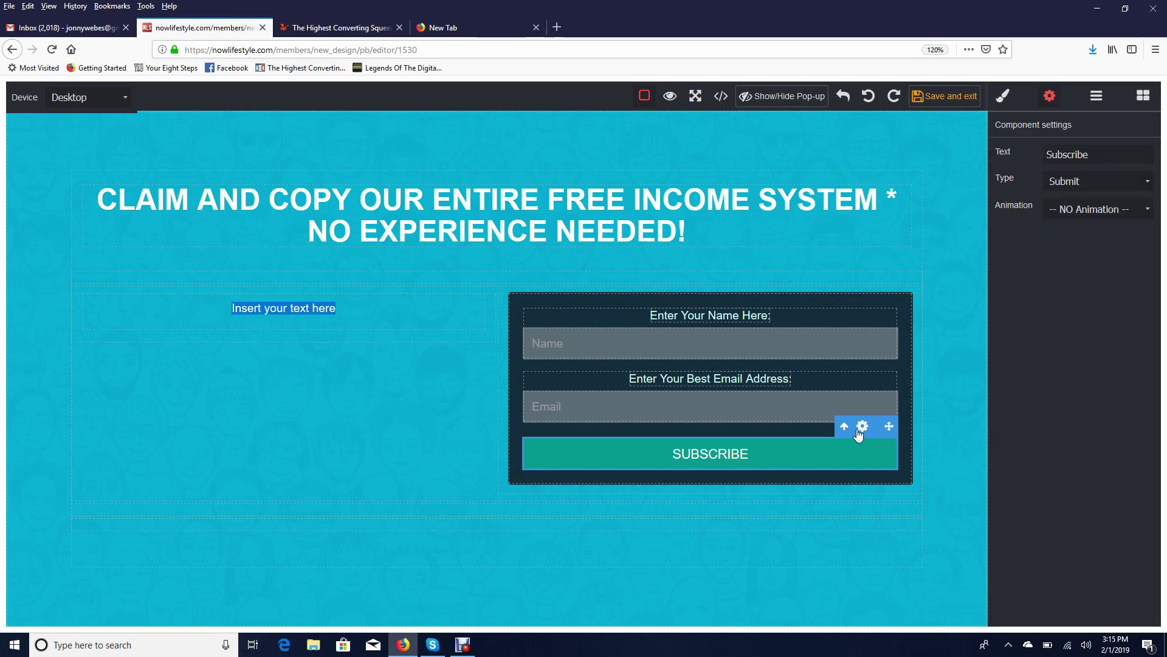
{"action": "left_click_drag", "start_coordinate": [1108, 154], "coordinate": [985, 154]}
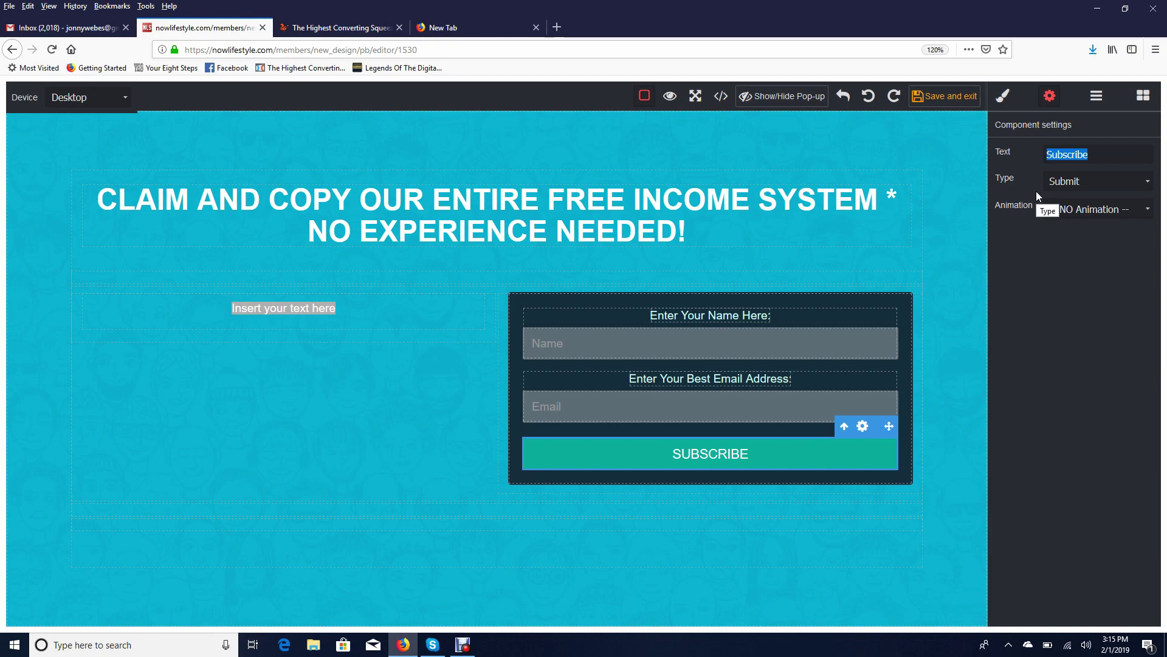
{"action": "type", "text": "Yes! I'"}
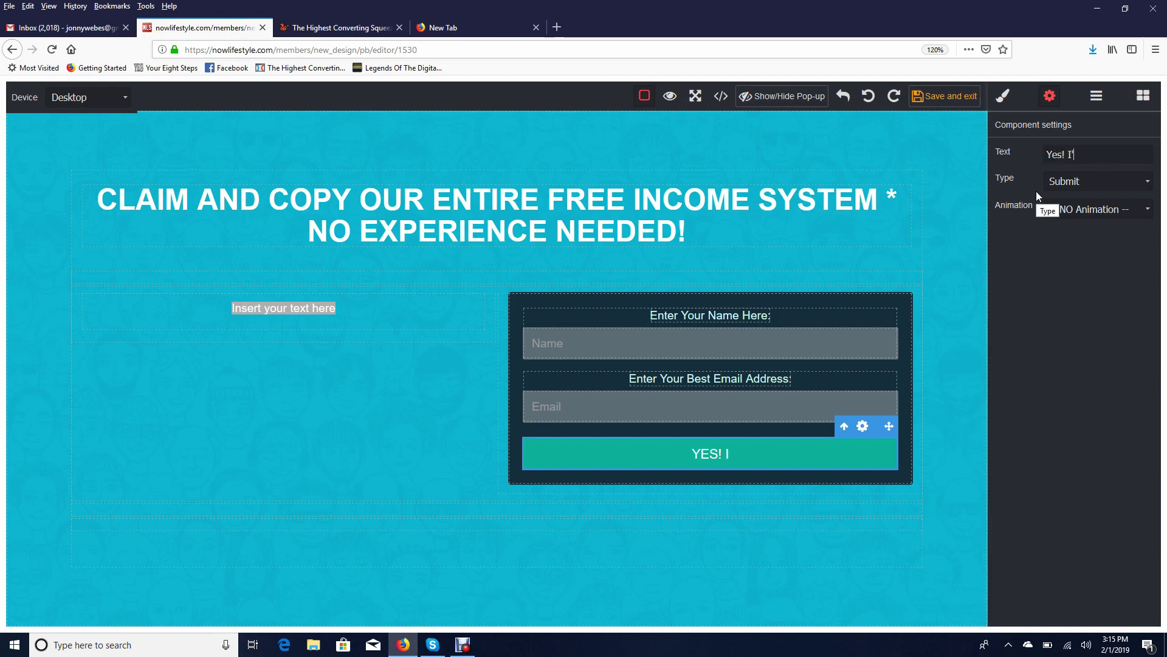
{"action": "type", "text": "m ready to Get Started!"}
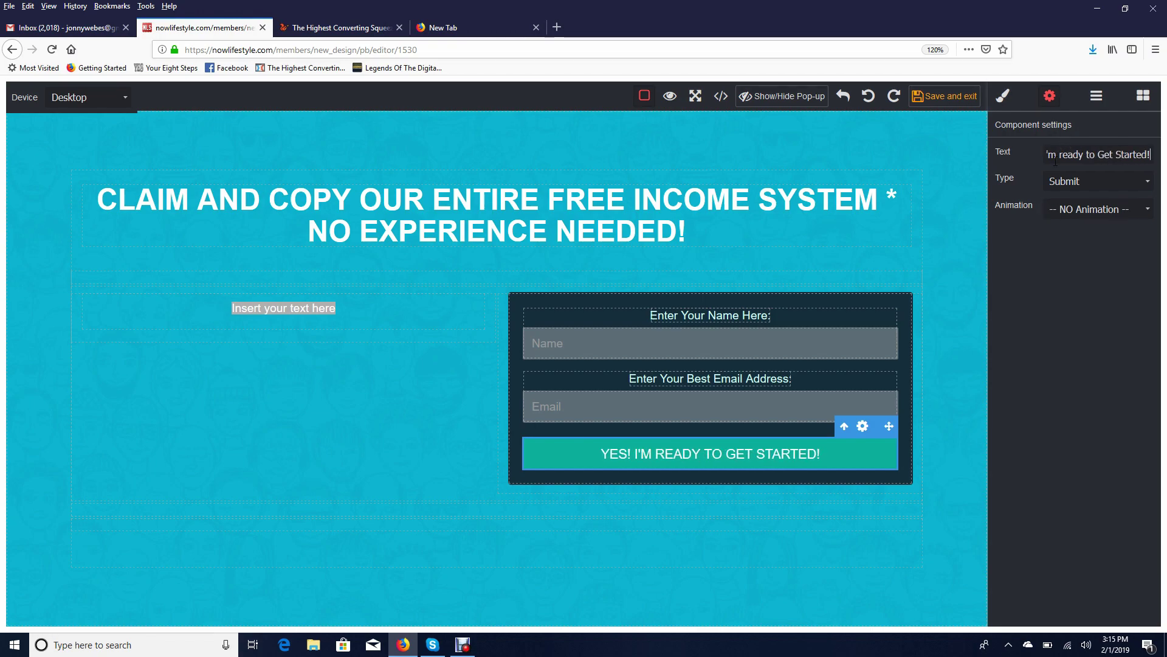
{"action": "left_click", "coordinate": [1087, 187]}
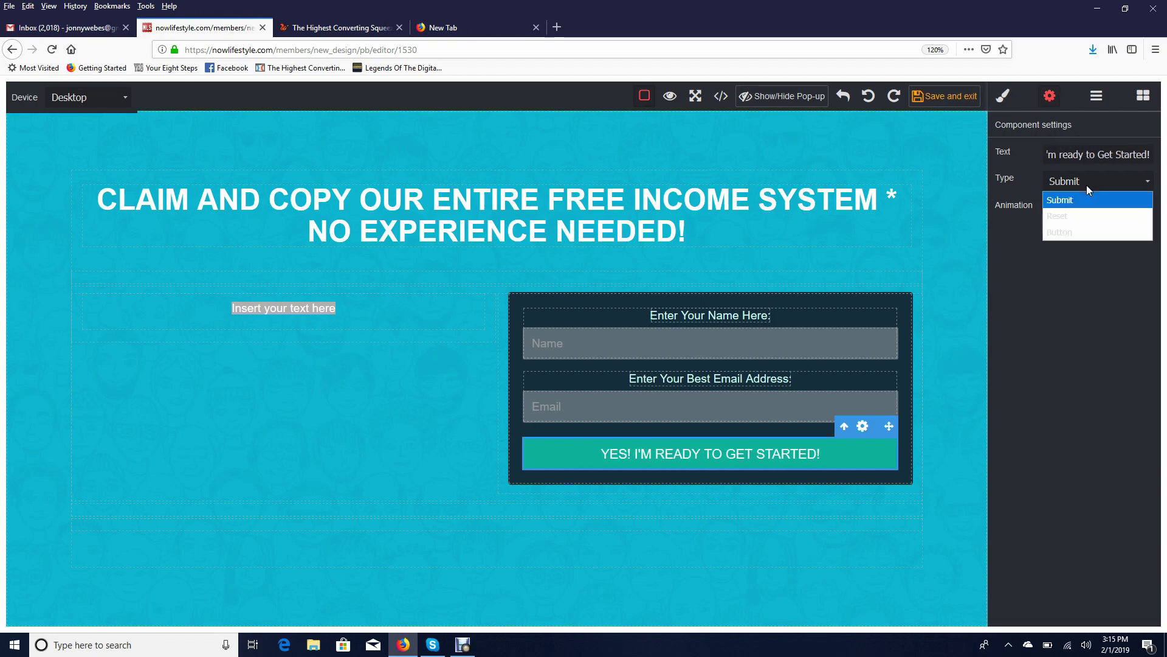
{"action": "left_click", "coordinate": [1061, 203]}
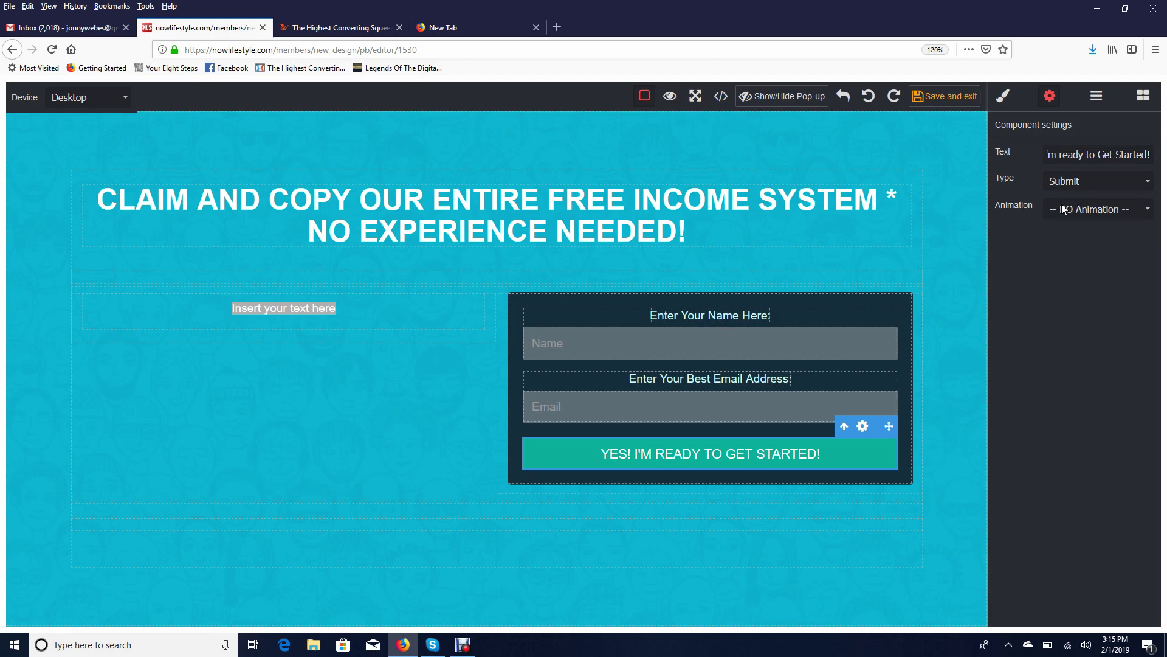
{"action": "left_click", "coordinate": [959, 340]}
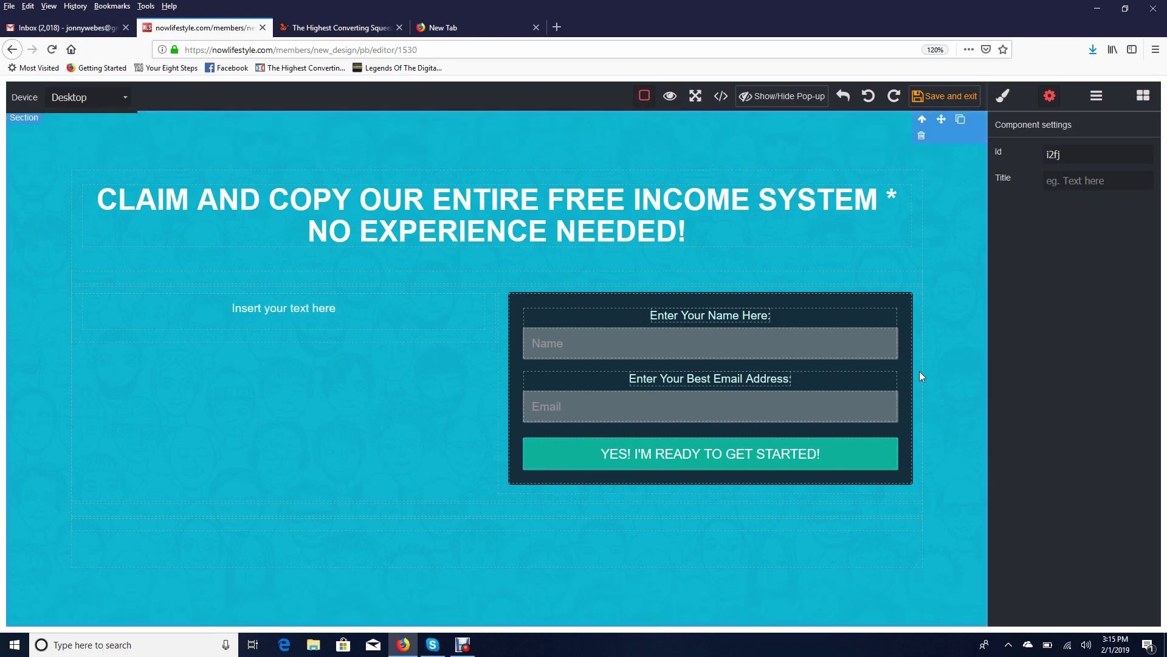
{"action": "left_click", "coordinate": [1003, 95]}
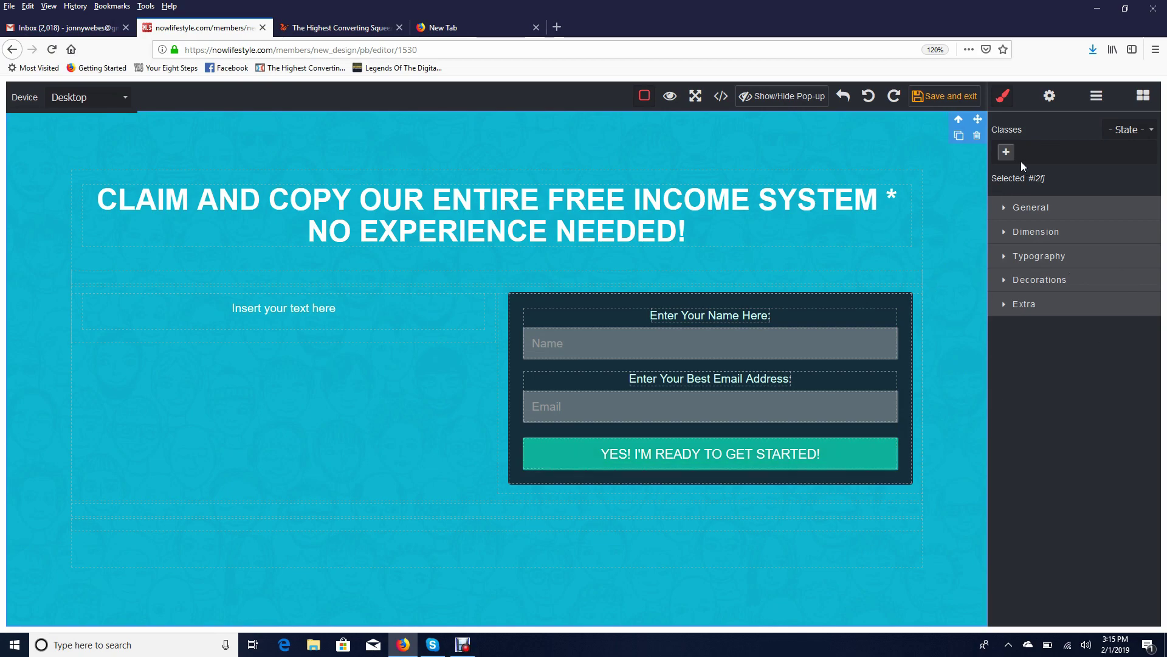
{"action": "left_click", "coordinate": [1046, 283]}
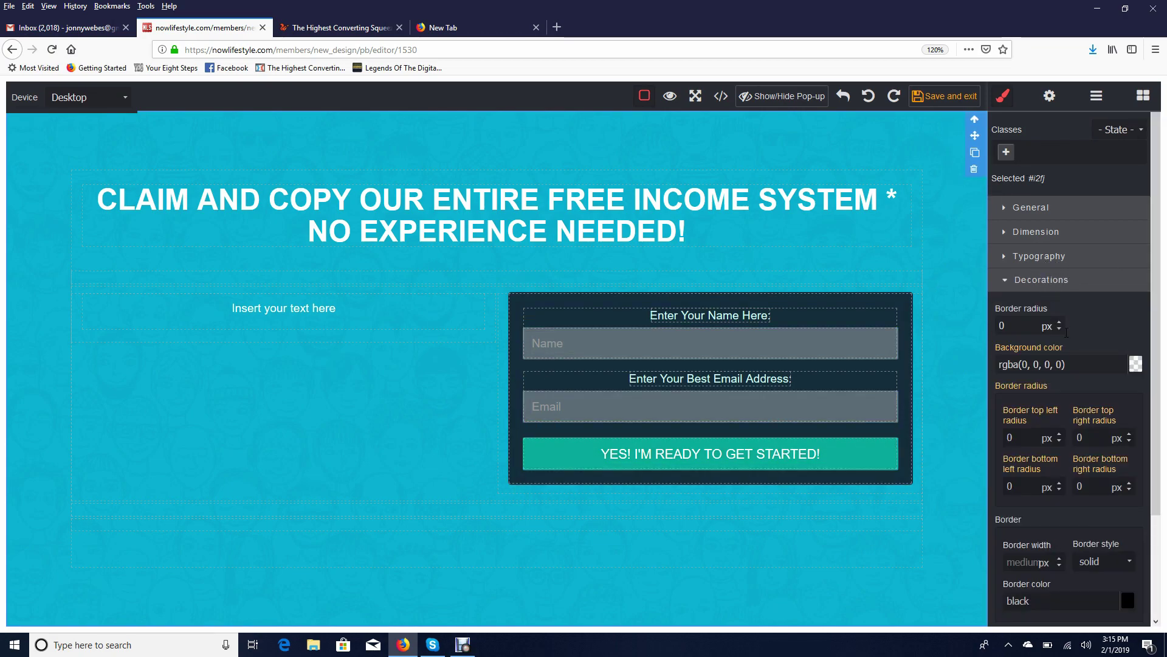
{"action": "left_click", "coordinate": [1061, 280]}
{"action": "left_click", "coordinate": [1058, 268]}
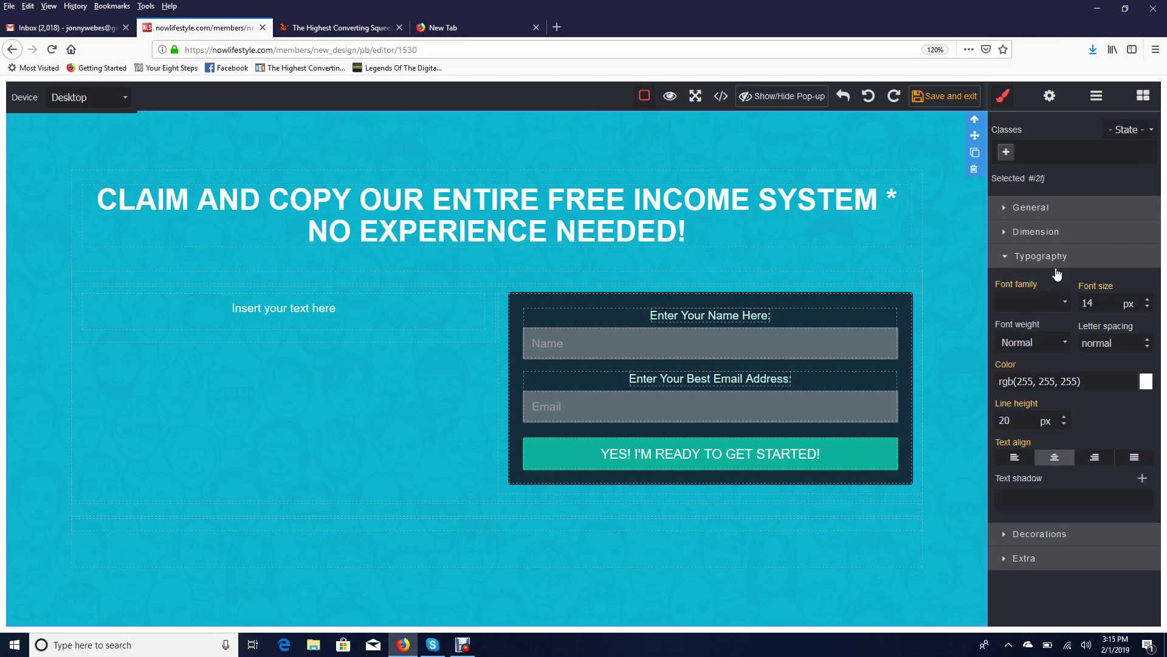
{"action": "left_click", "coordinate": [1065, 304]}
{"action": "left_click", "coordinate": [1042, 361]}
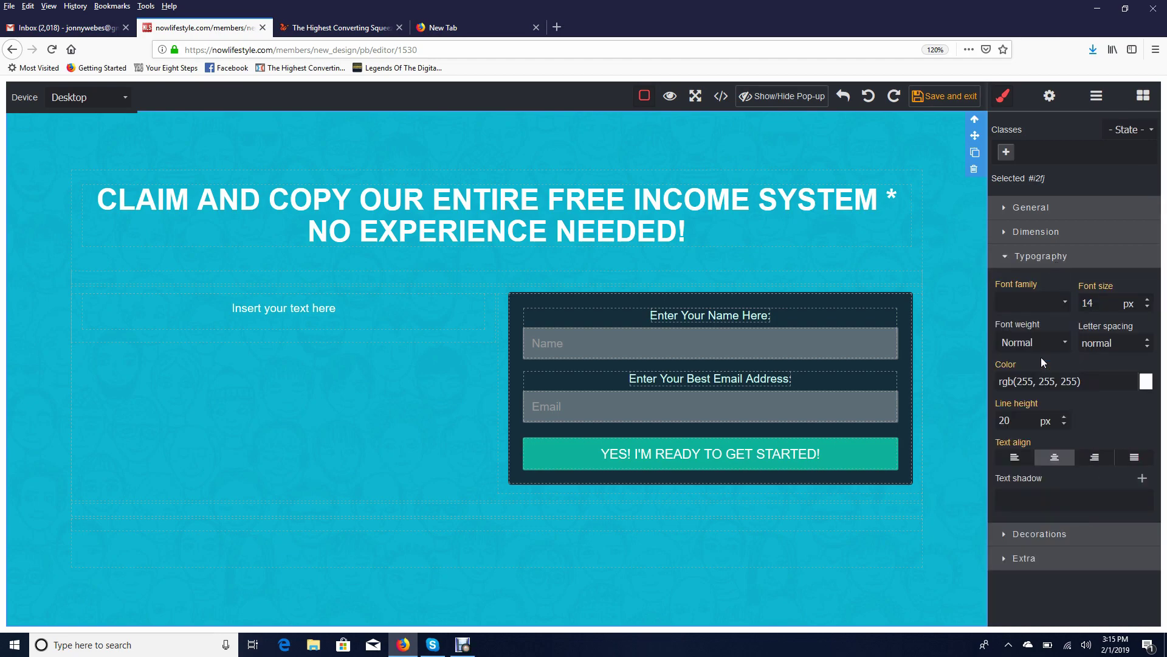
{"action": "left_click", "coordinate": [1052, 305]}
{"action": "left_click", "coordinate": [1034, 326]}
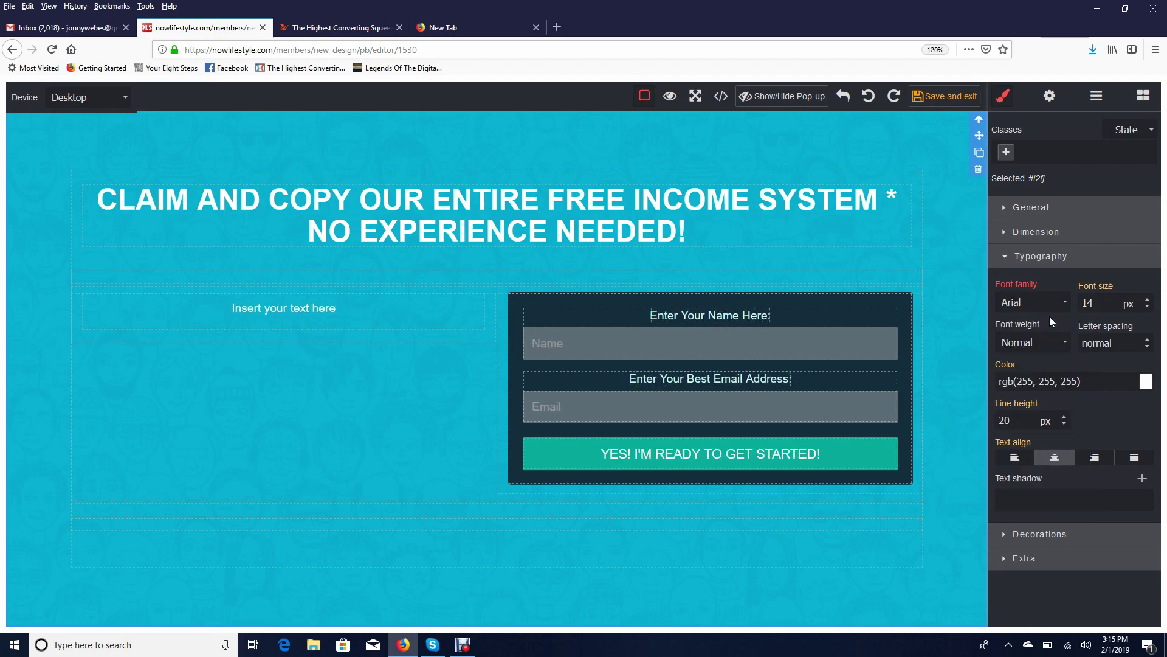
{"action": "left_click", "coordinate": [1148, 300]}
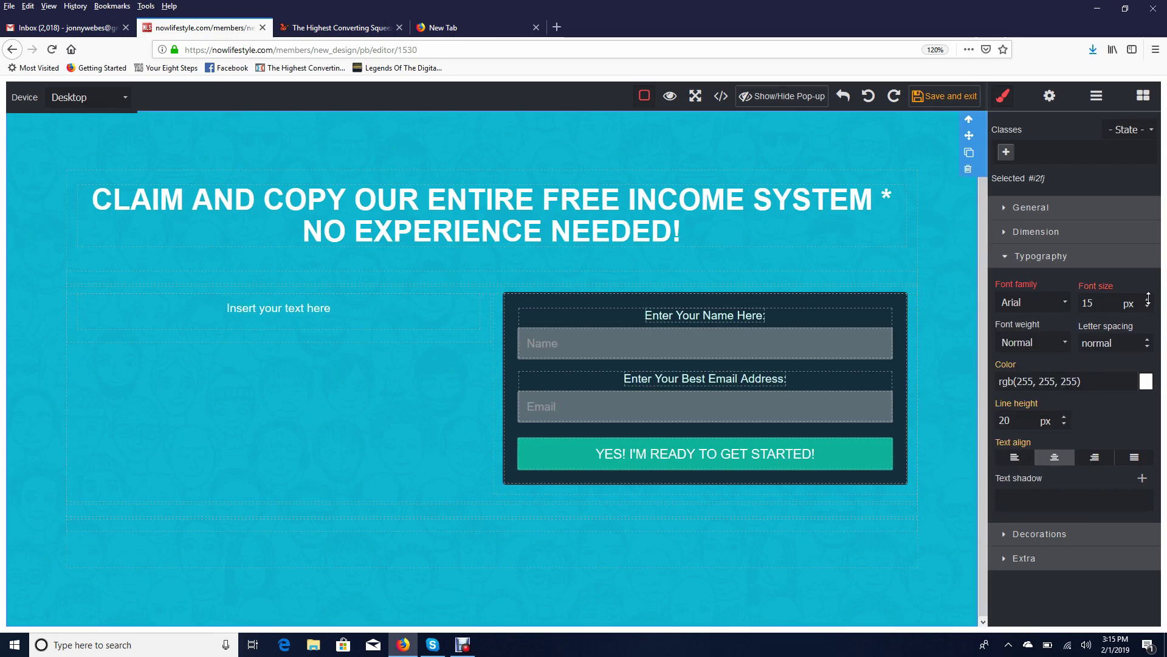
{"action": "left_click", "coordinate": [1148, 302]}
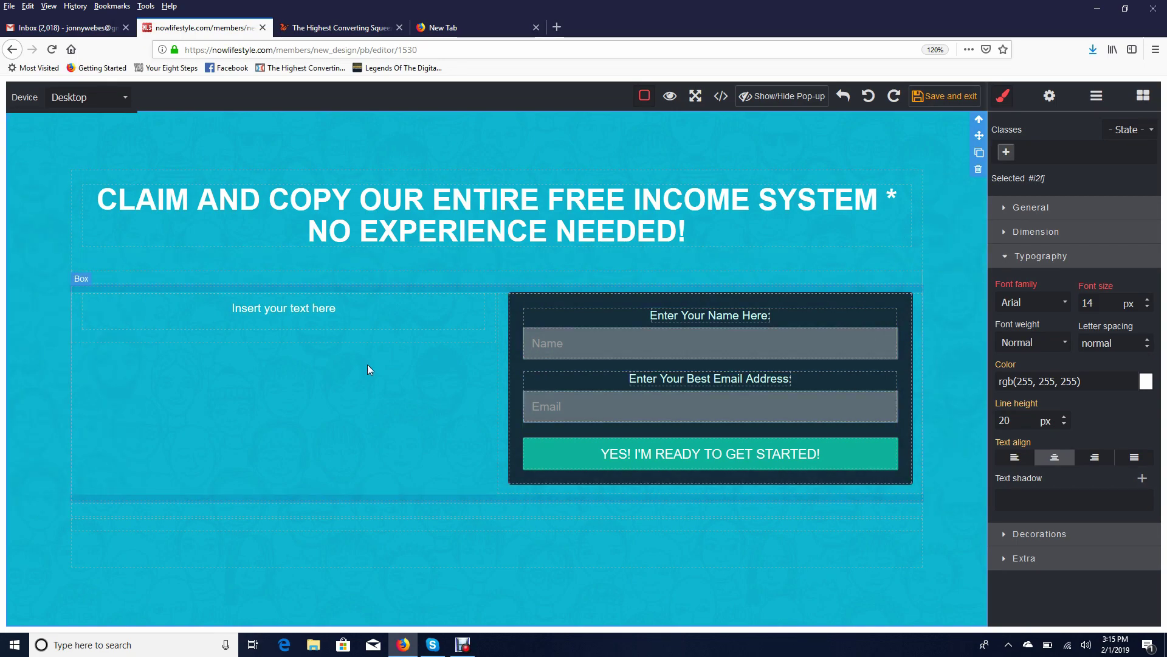
{"action": "left_click", "coordinate": [307, 309]}
Write the left paragraph 'Let's help you get started…' ending 'your own income from home!'
{"action": "triple_click", "coordinate": [307, 309]}
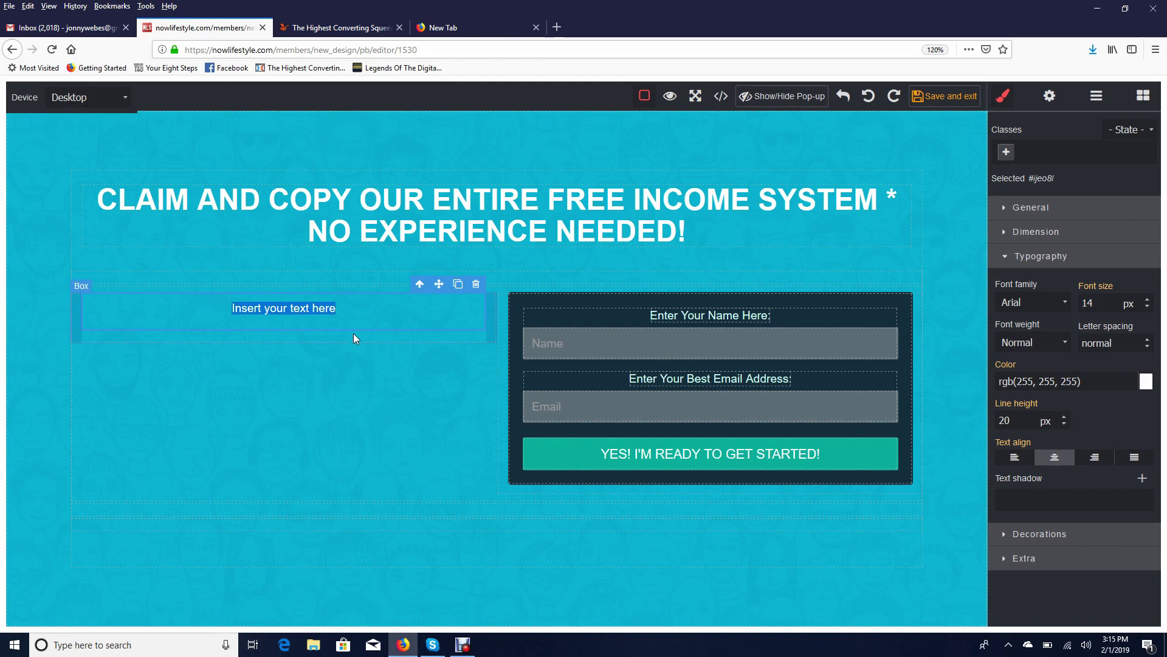
{"action": "double_click", "coordinate": [341, 310]}
{"action": "key", "text": "BackSpace"}
{"action": "type", "text": "Let's help"}
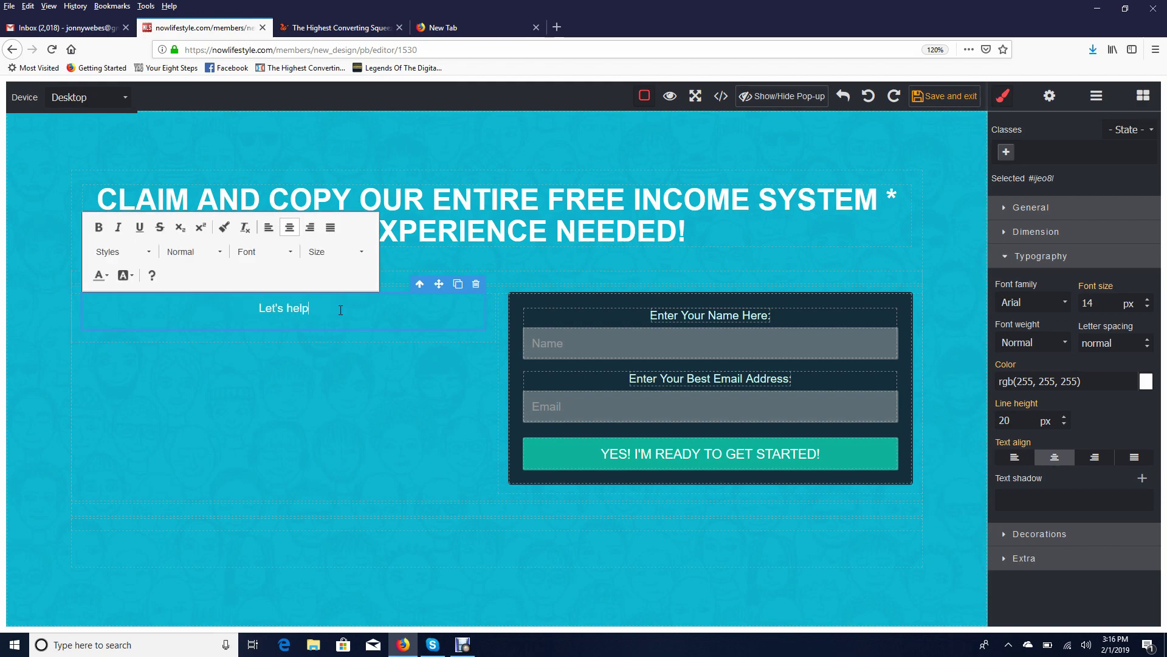
{"action": "type", "text": " you get started and "}
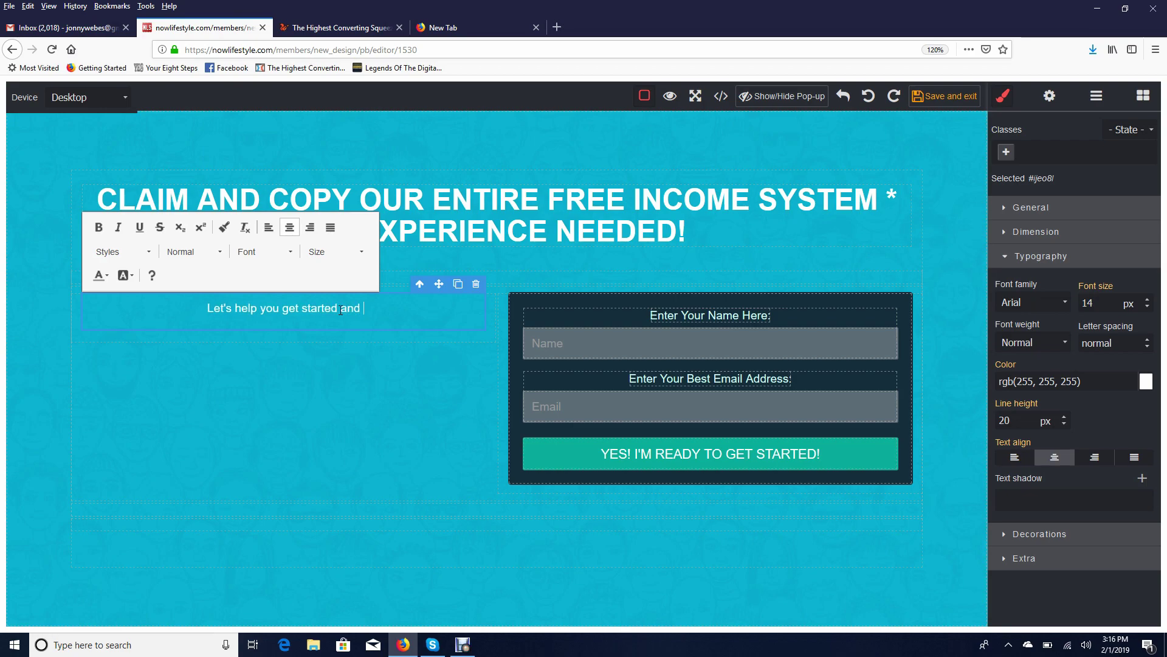
{"action": "type", "text": "move to YOUR next comma."}
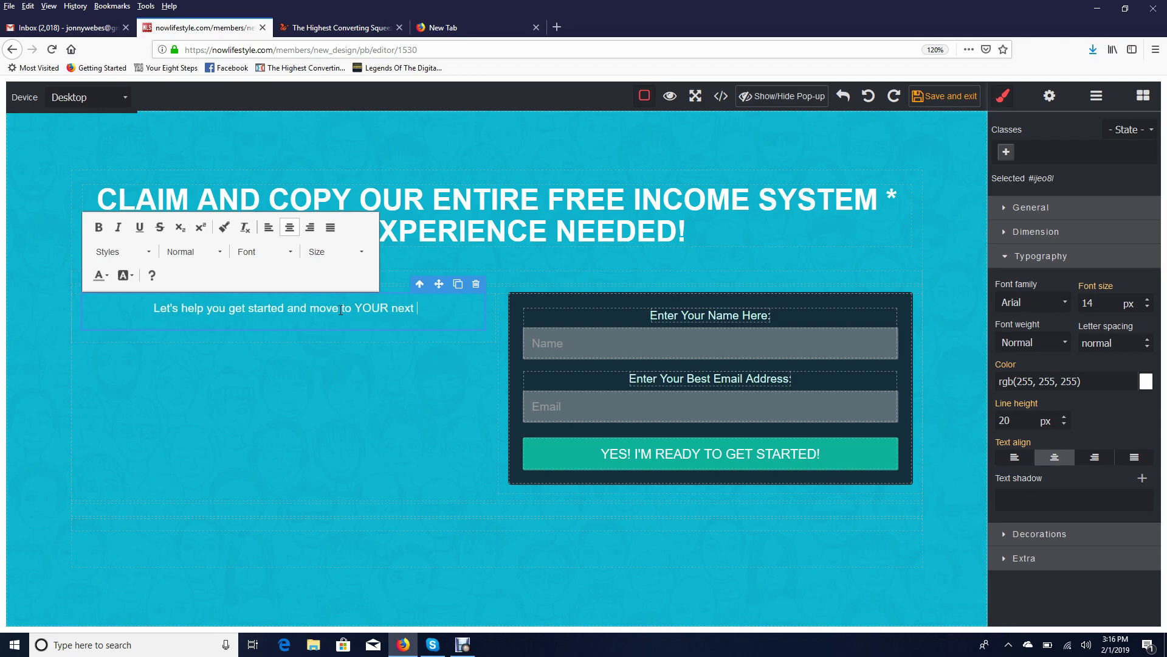
{"action": "key", "text": "Return"}
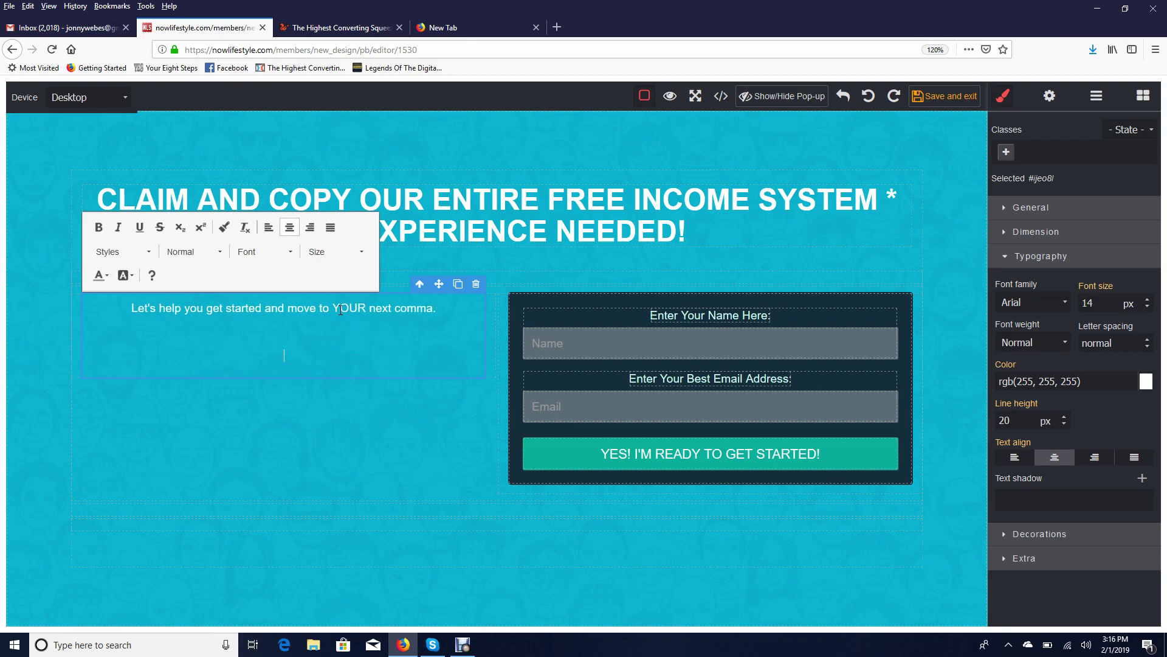
{"action": "key", "text": "BackSpace"}
{"action": "type", "text": "By following our simple "}
{"action": "type", "text": "system, "}
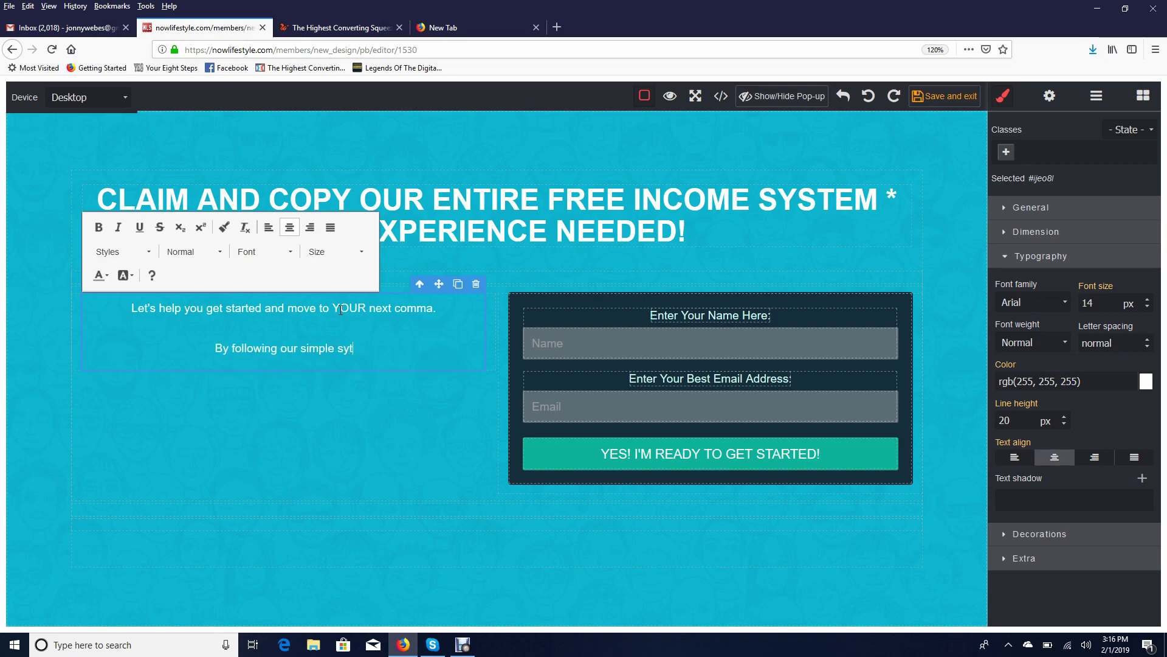
{"action": "type", "text": "you'll"}
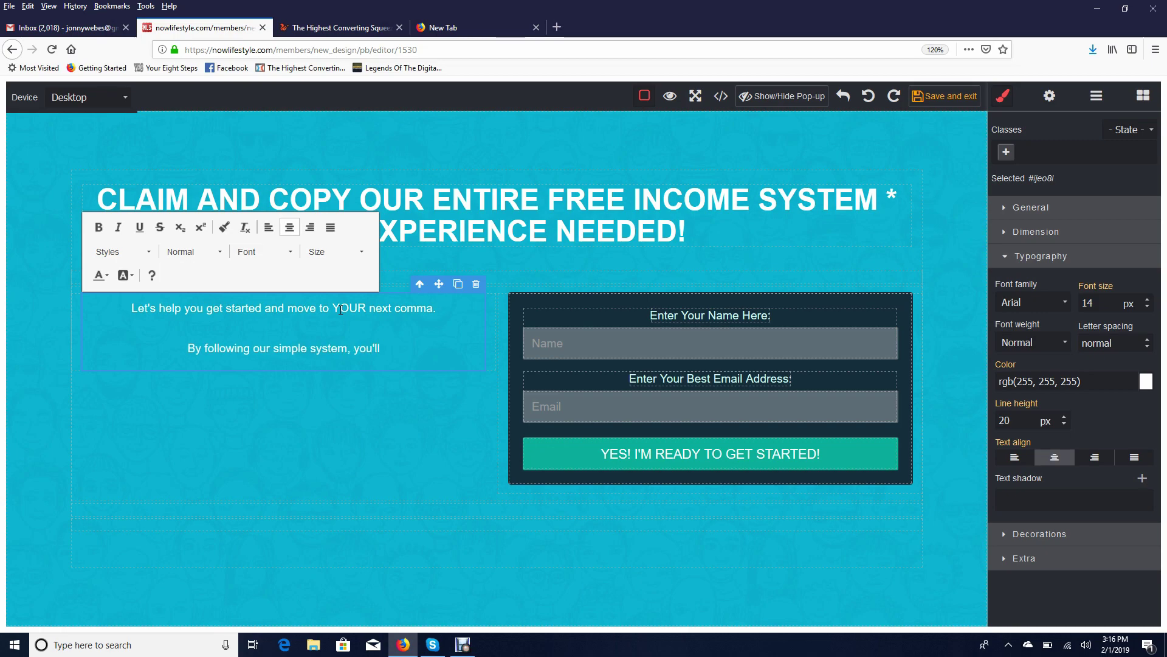
{"action": "type", "text": " have the dual"}
{"action": "key", "text": "BackSpace"}
{"action": "key", "text": "BackSpace"}
{"action": "key", "text": "BackSpace"}
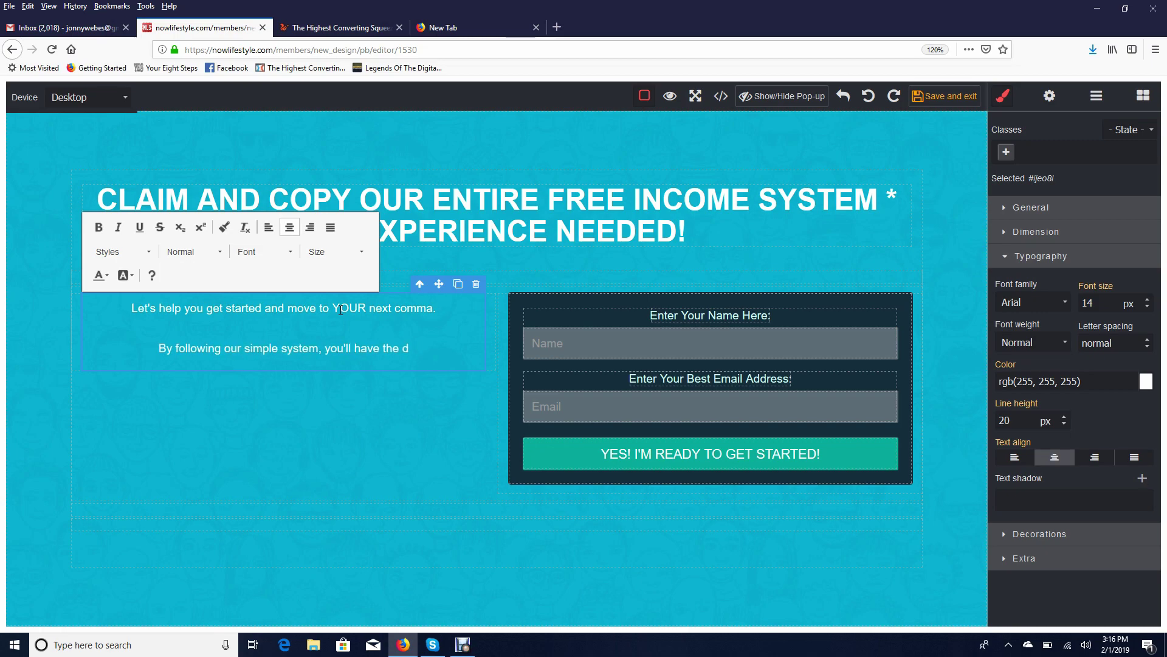
{"action": "type", "text": "ucation and plat"}
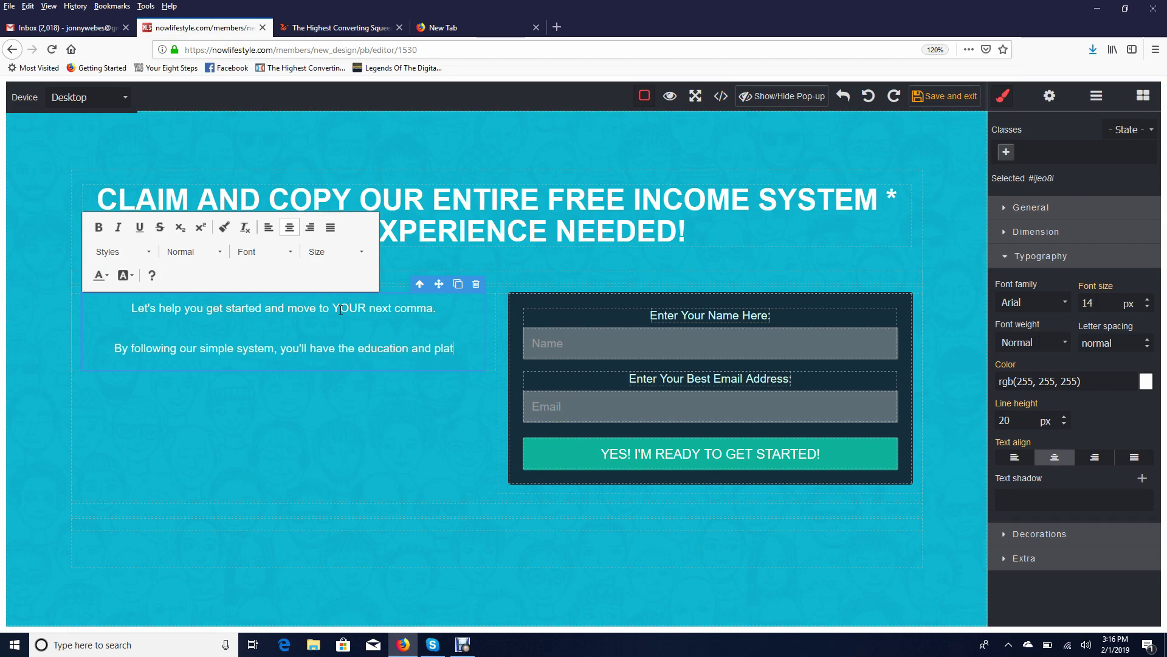
{"action": "type", "text": "form to easily start"}
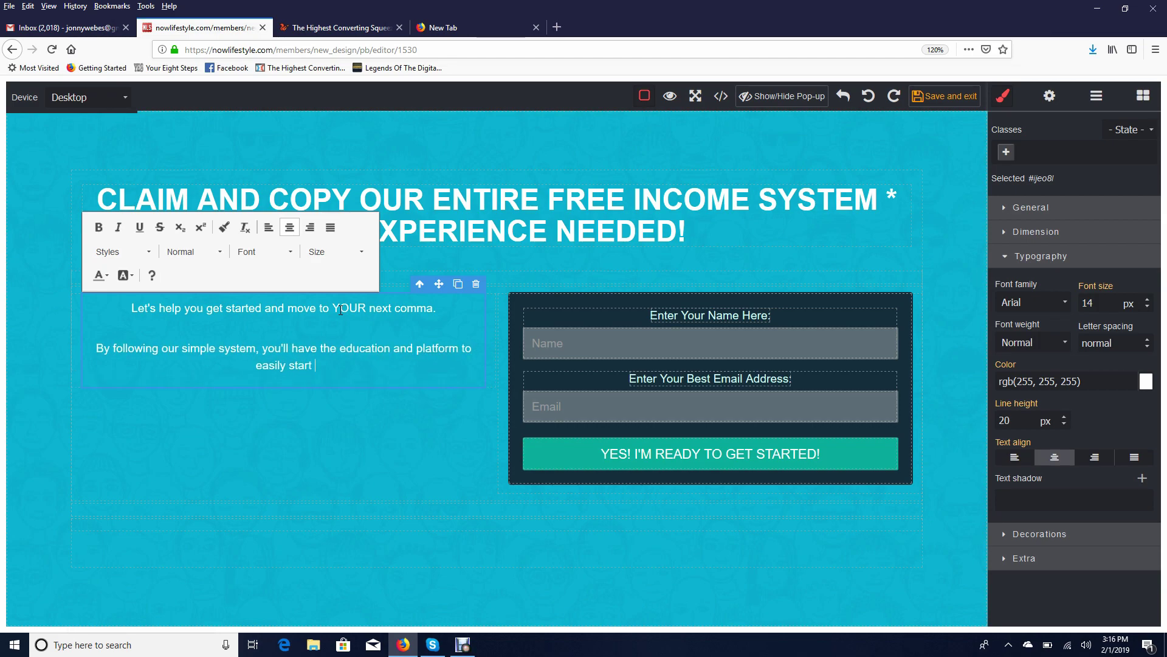
{"action": "type", "text": " building your onw"}
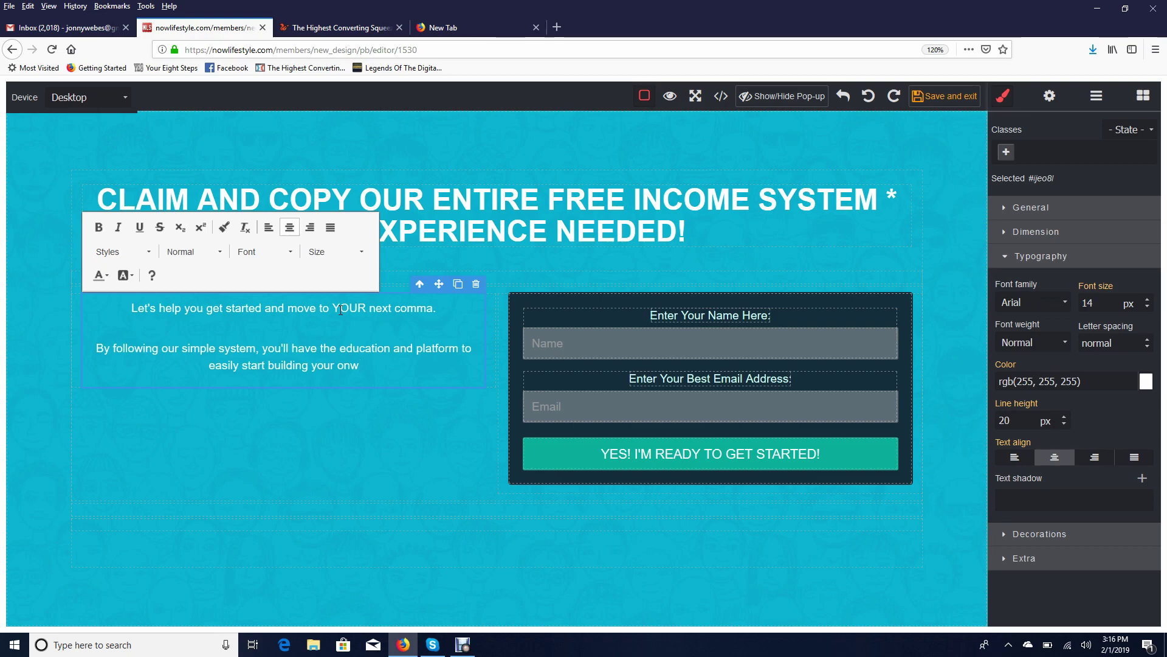
{"action": "key", "text": "BackSpace"}
{"action": "key", "text": "BackSpace"}
{"action": "type", "text": "wn income"}
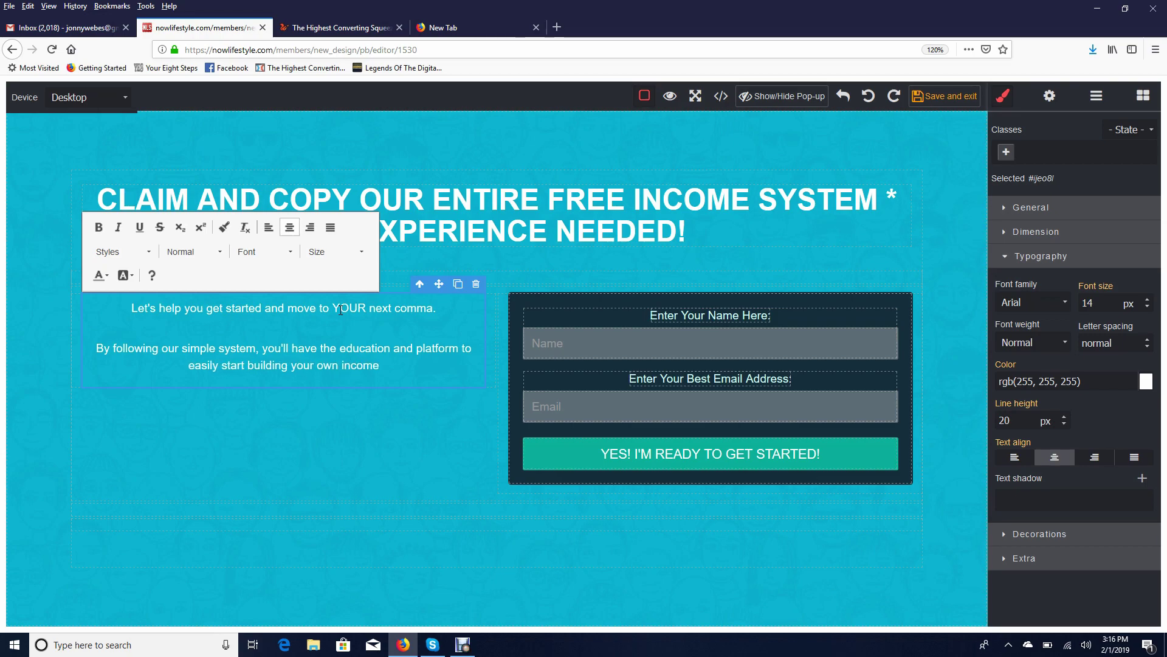
{"action": "type", "text": " from home!"}
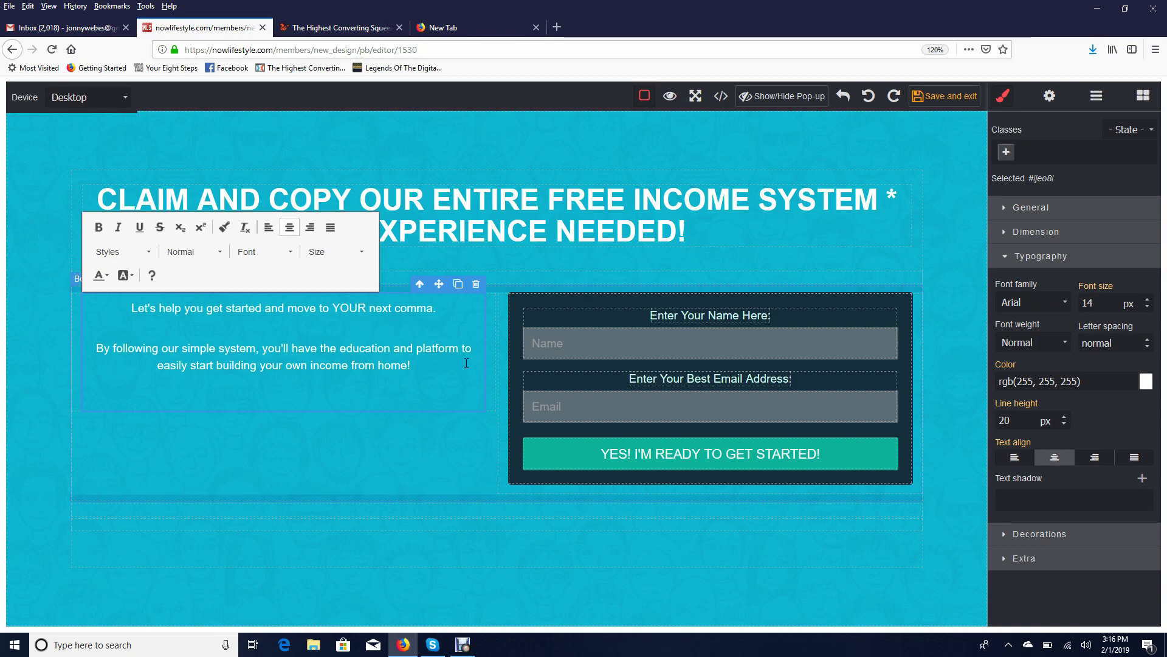
Set the whole left paragraph to font size 28
{"action": "left_click_drag", "start_coordinate": [410, 368], "coordinate": [114, 315]}
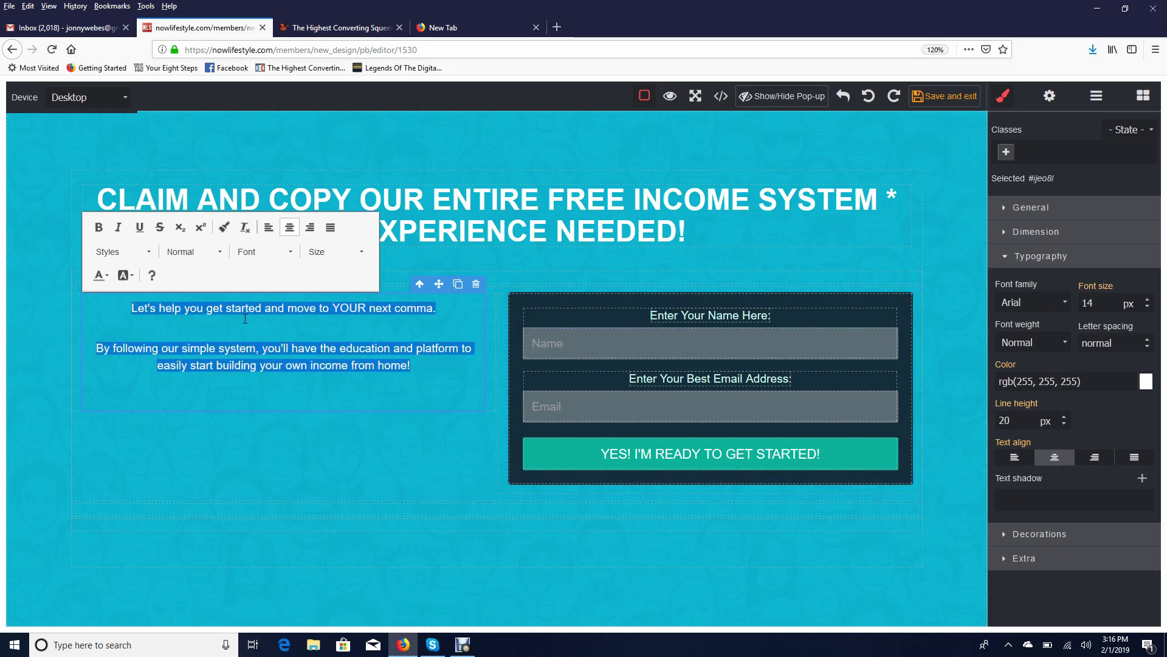
{"action": "left_click", "coordinate": [352, 253]}
{"action": "scroll", "coordinate": [342, 319], "scroll_direction": "down", "scroll_amount": 3}
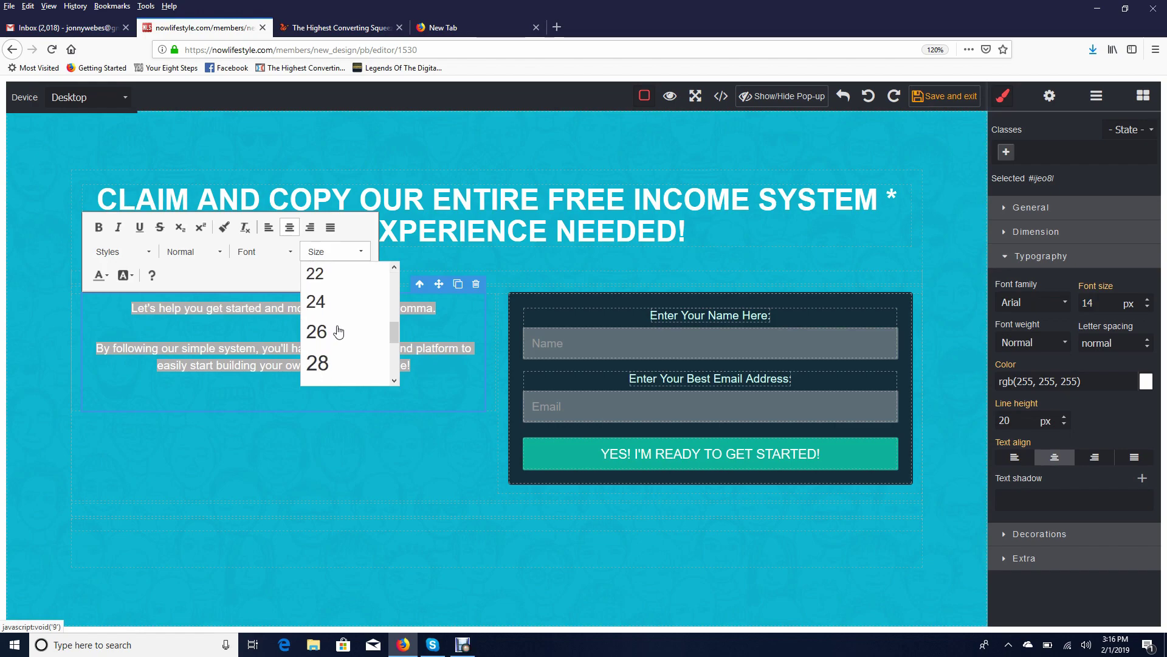
{"action": "left_click", "coordinate": [317, 363]}
{"action": "left_click", "coordinate": [568, 493]}
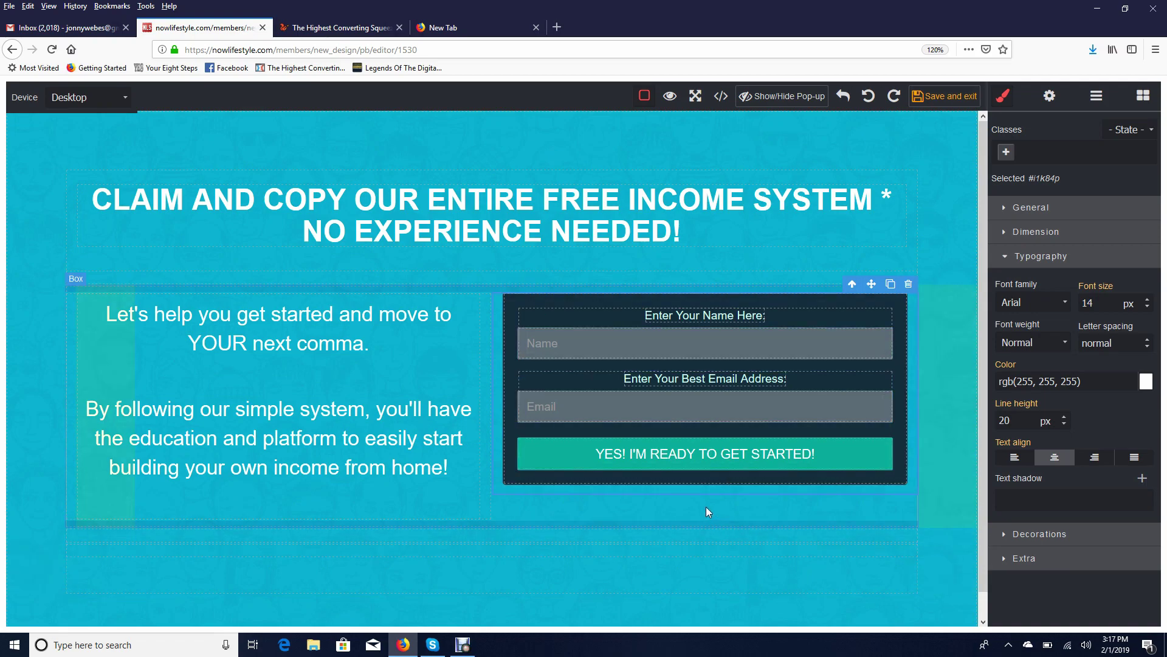
Select the outer Box holding the page content and use Save and exit to save the squeeze page
{"action": "scroll", "coordinate": [593, 273], "scroll_direction": "down", "scroll_amount": 1}
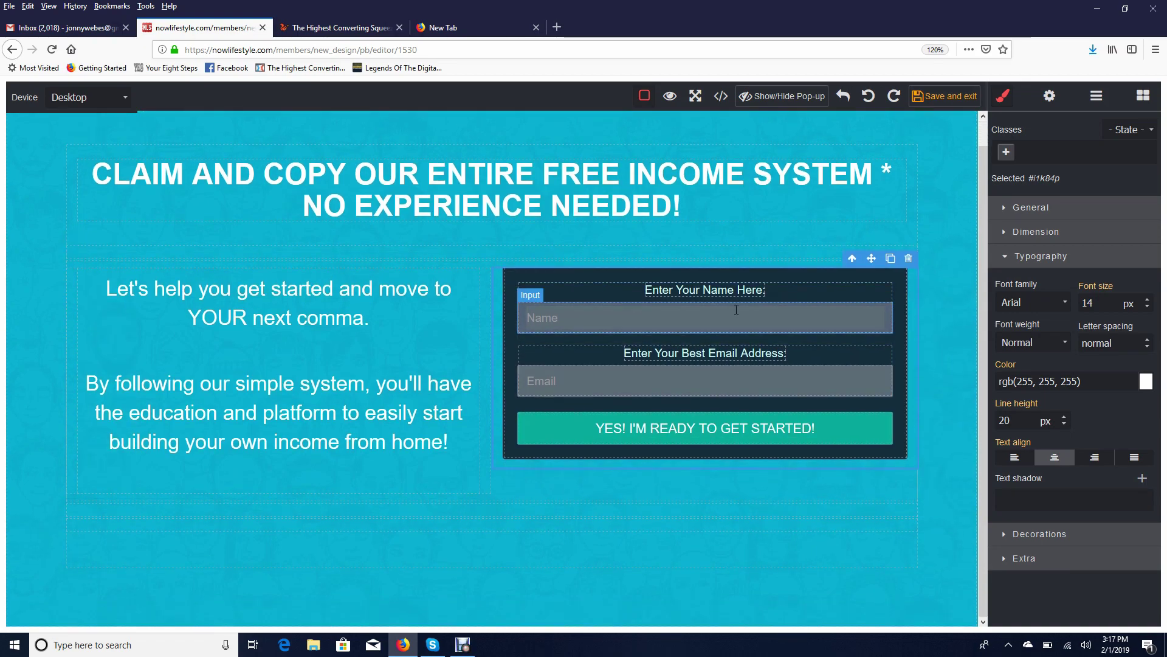
{"action": "left_click", "coordinate": [912, 147]}
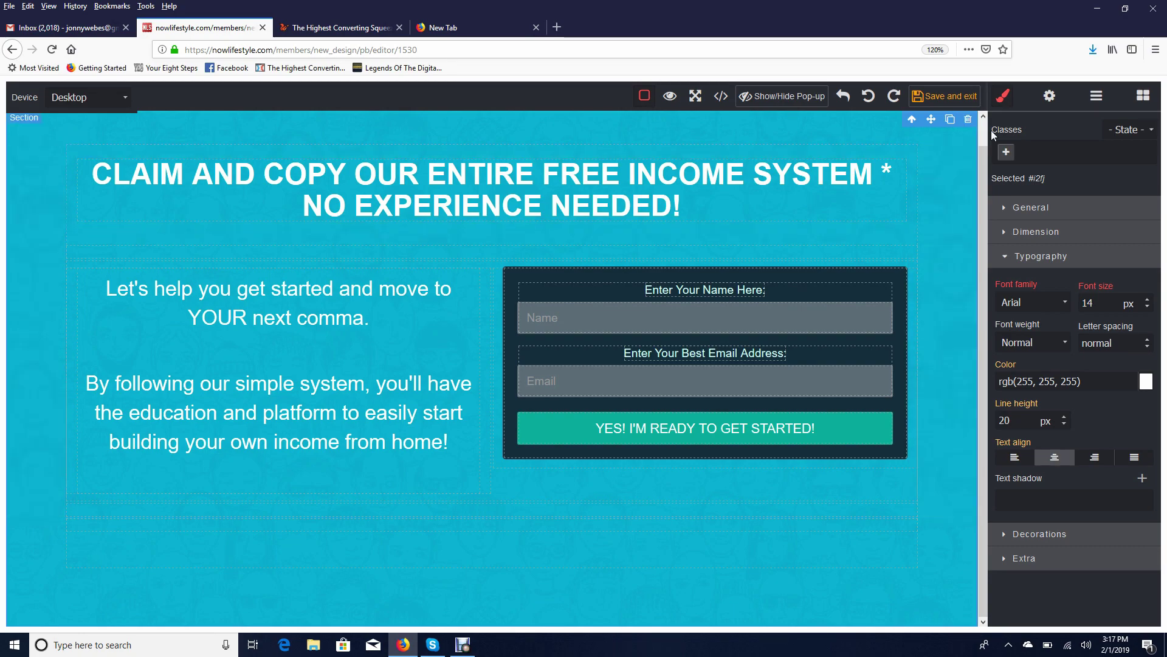
{"action": "left_click", "coordinate": [929, 104]}
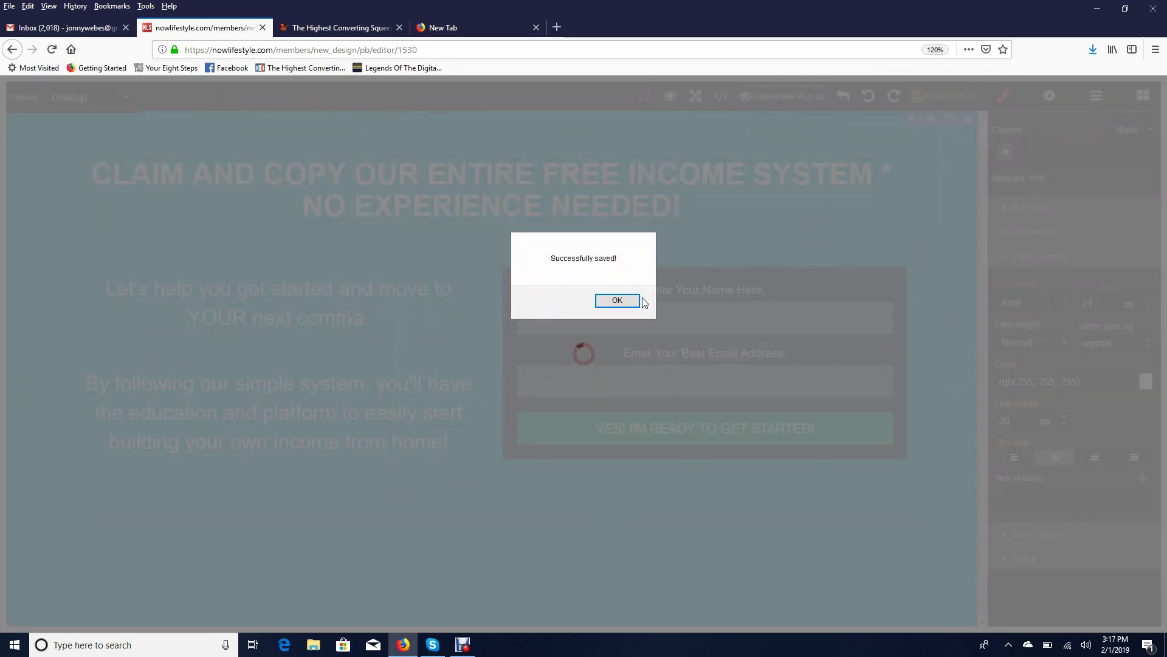
Dismiss the saved notice, stay on the page, and open My sales page live in a new tab
{"action": "left_click", "coordinate": [629, 304]}
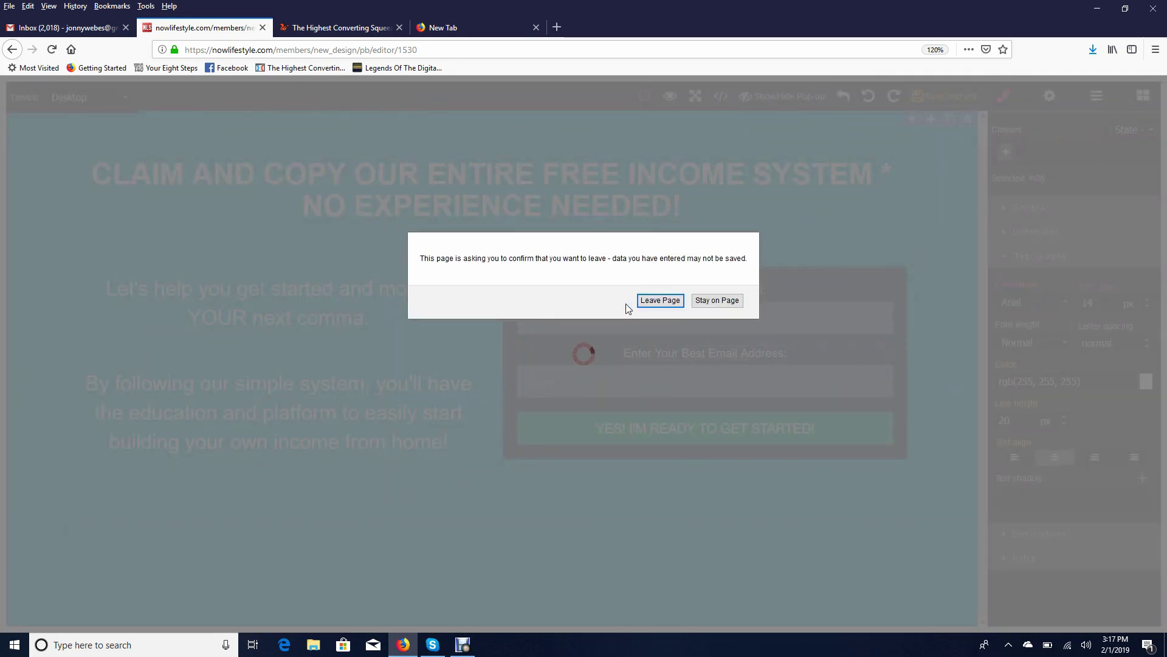
{"action": "left_click", "coordinate": [716, 301]}
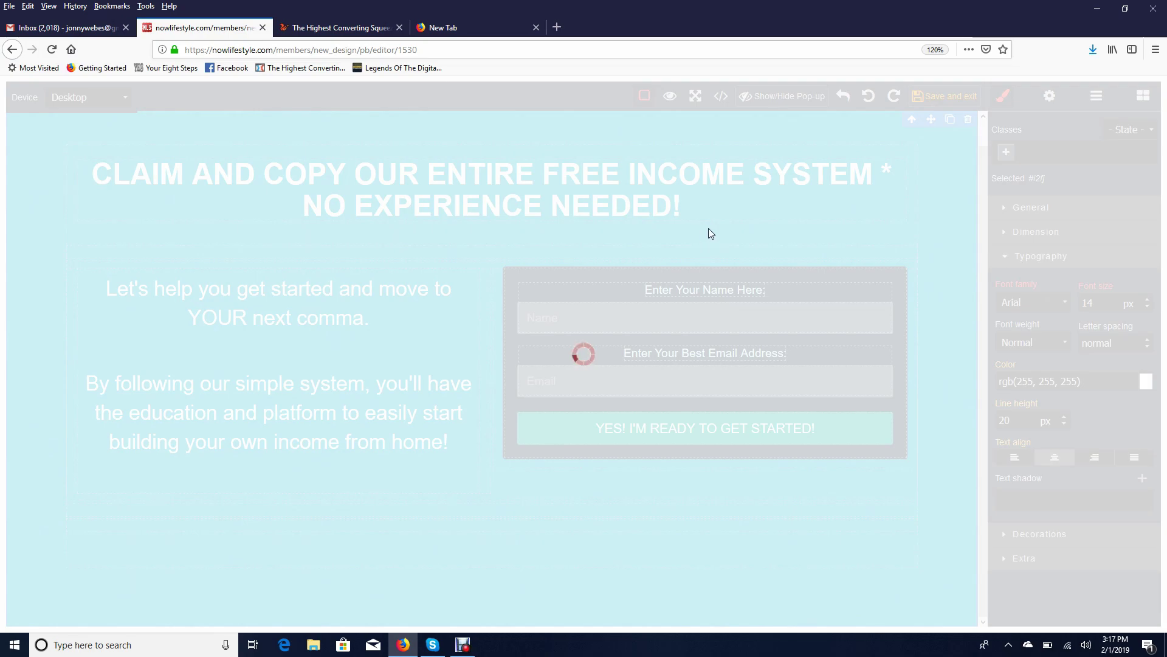
{"action": "scroll", "coordinate": [681, 319], "scroll_direction": "down", "scroll_amount": 5}
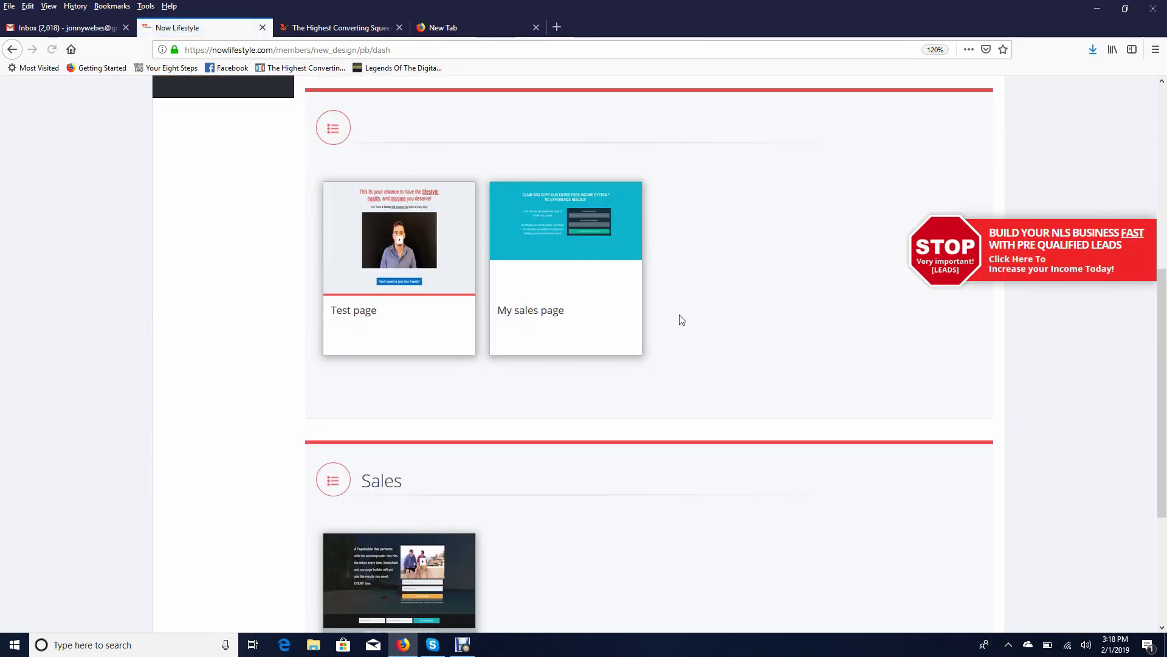
{"action": "scroll", "coordinate": [693, 310], "scroll_direction": "up", "scroll_amount": 3}
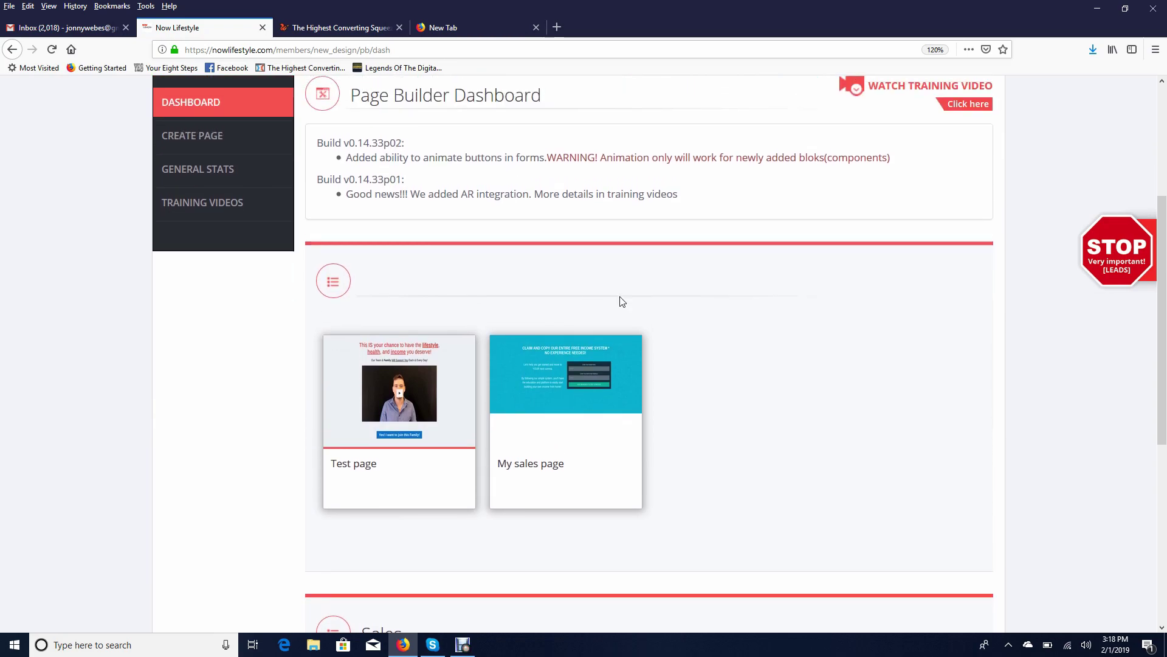
{"action": "mouse_move", "coordinate": [589, 381]}
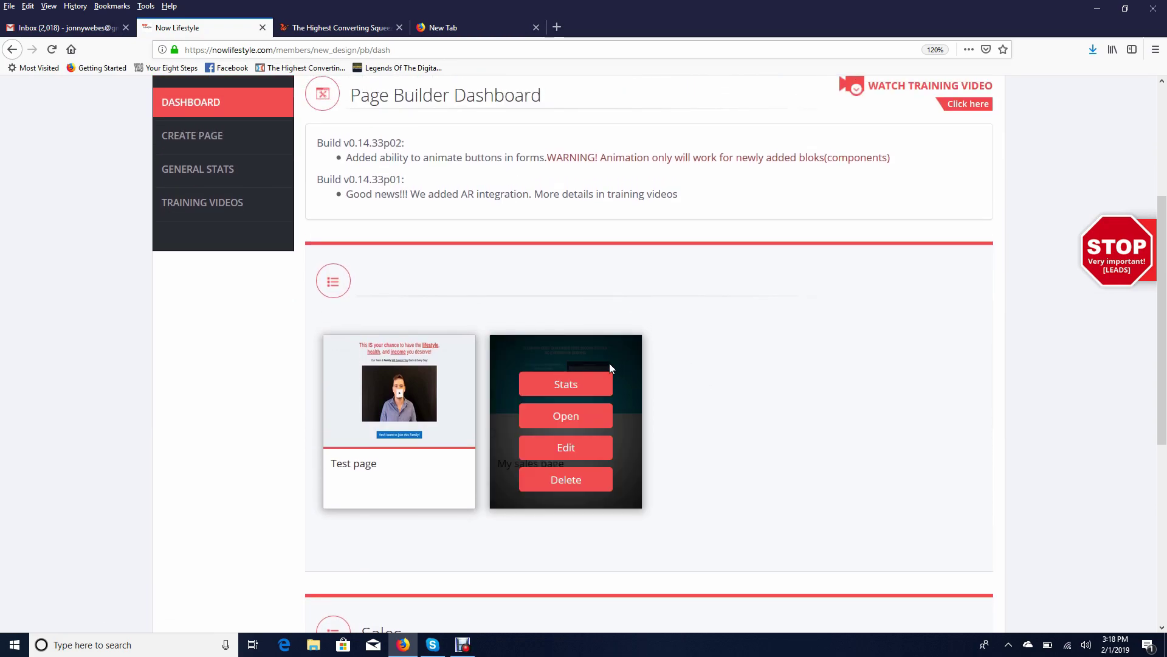
{"action": "left_click", "coordinate": [569, 416]}
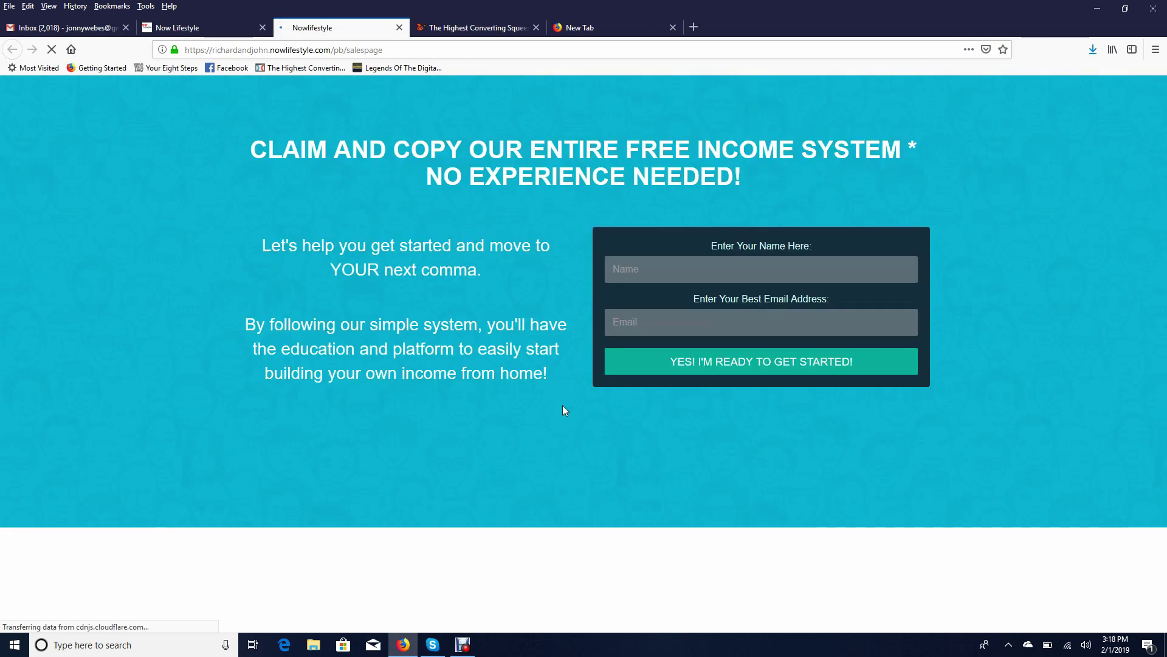
Submit a test name and email through the live page's opt-in form, then switch to Gmail
{"action": "left_click", "coordinate": [719, 262]}
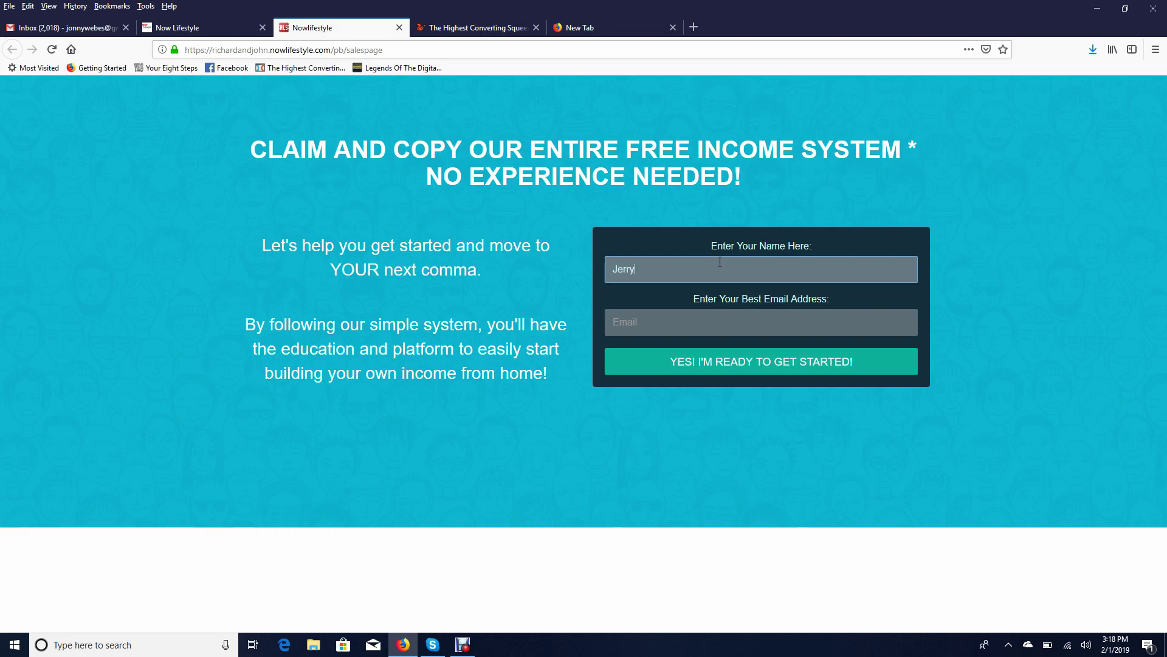
{"action": "left_click", "coordinate": [725, 321]}
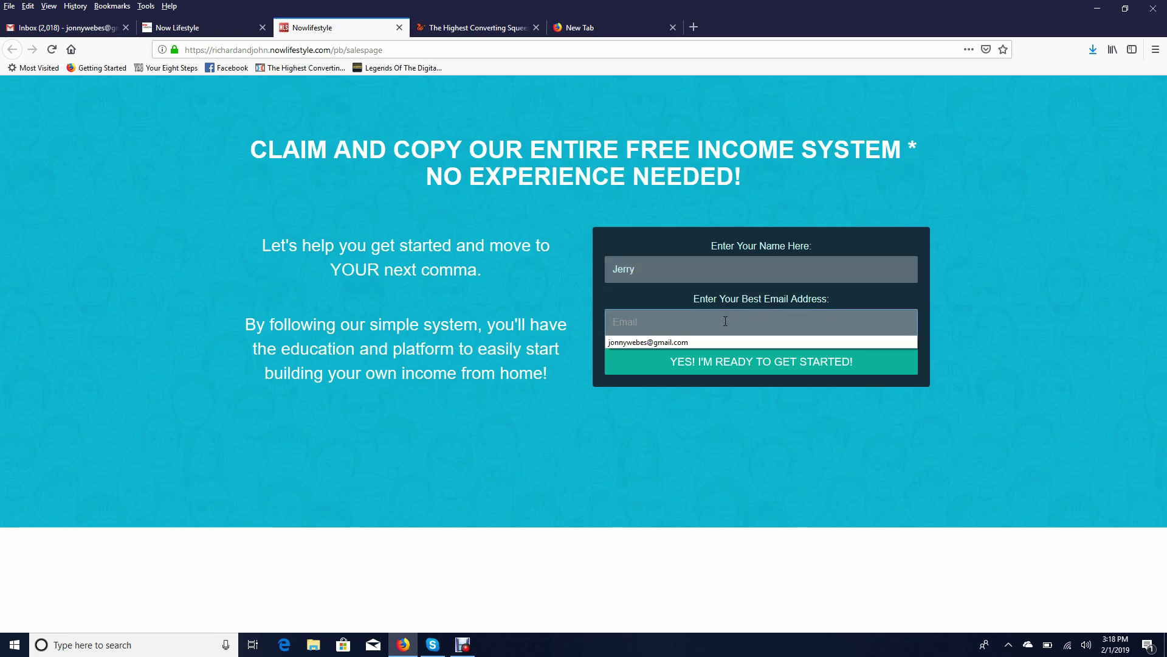
{"action": "left_click", "coordinate": [670, 343]}
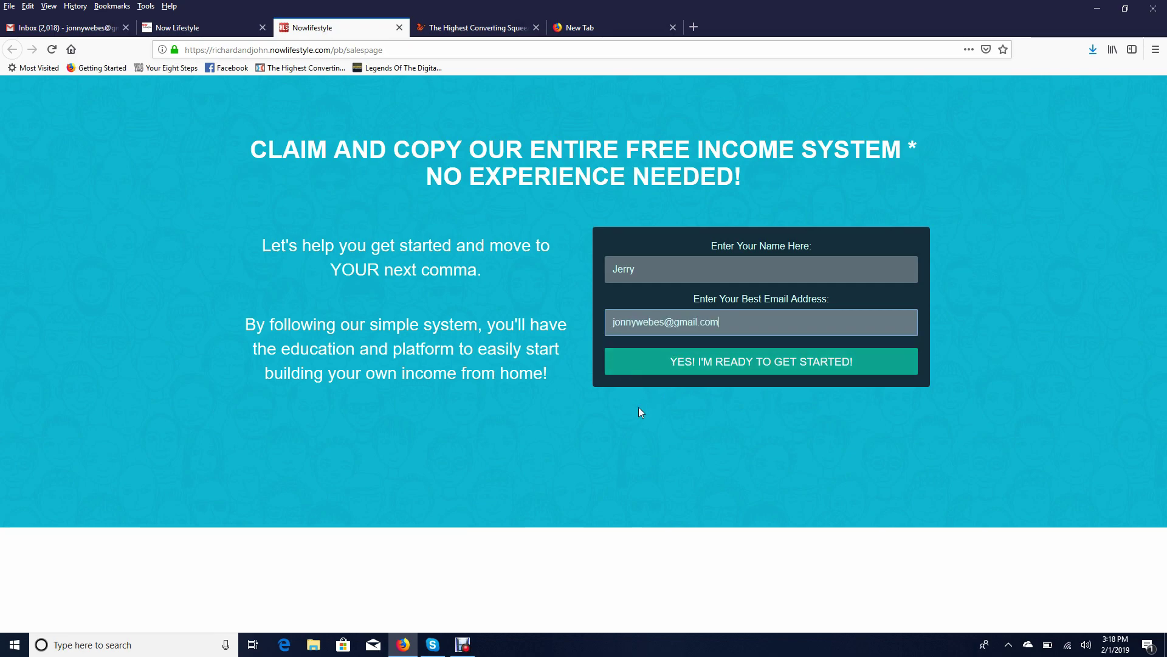
{"action": "left_click", "coordinate": [792, 372]}
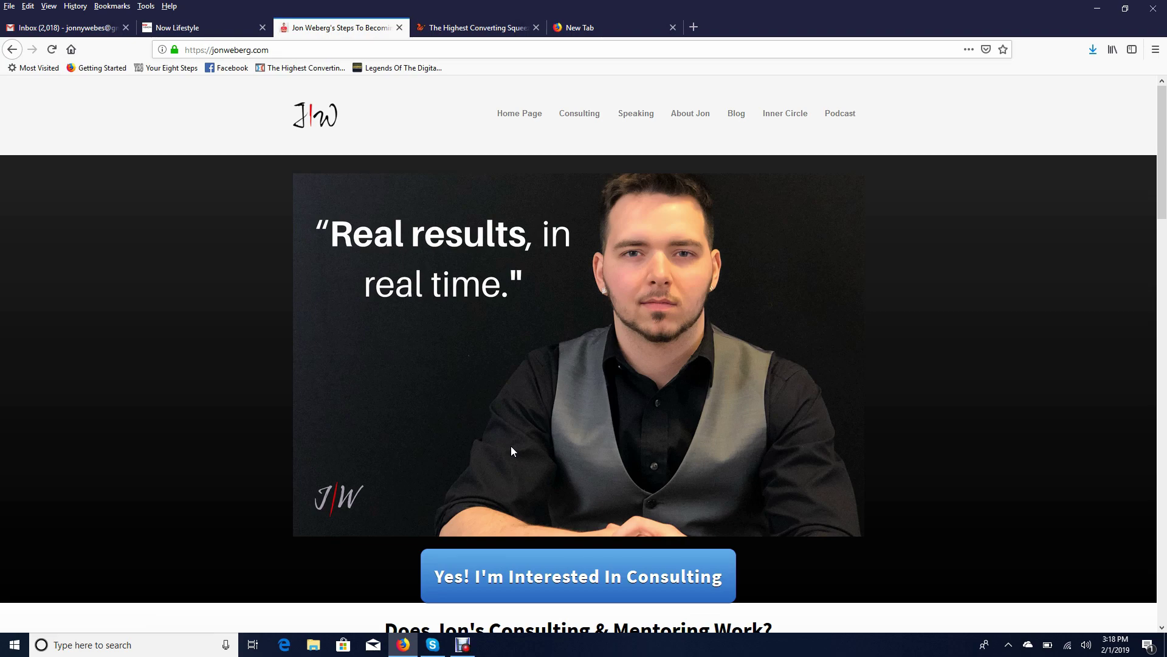
{"action": "left_click", "coordinate": [67, 28]}
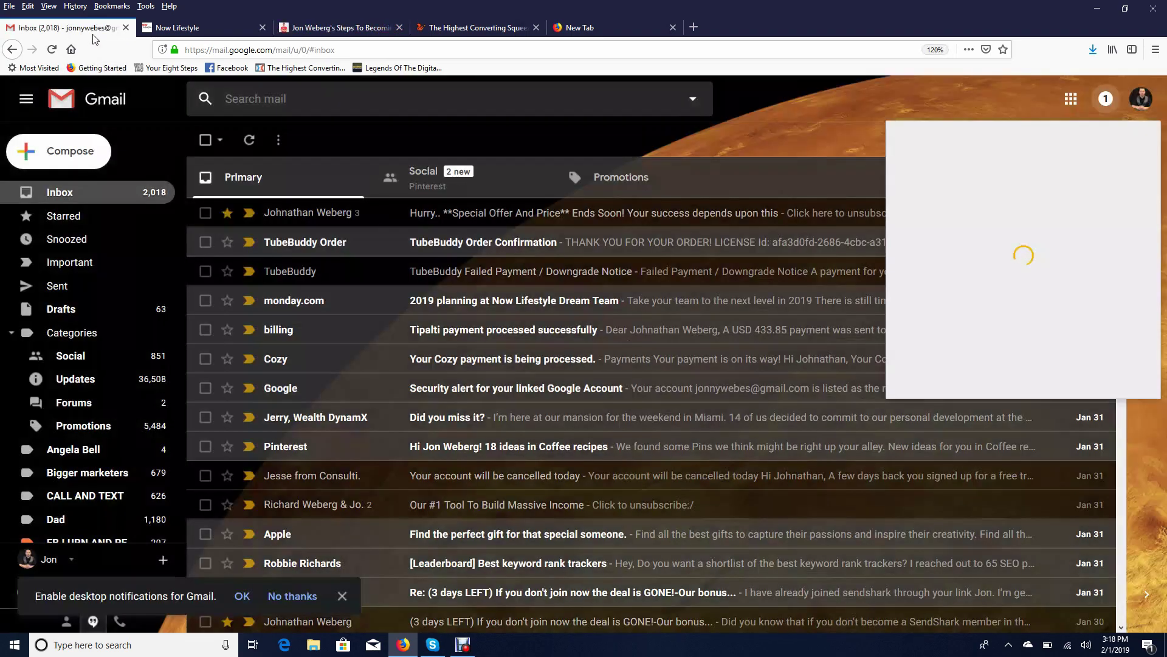
Refresh Gmail, open the 'Hey my friend, welcome to the team!' email and follow its jonweberg.com link
{"action": "left_click", "coordinate": [244, 140]}
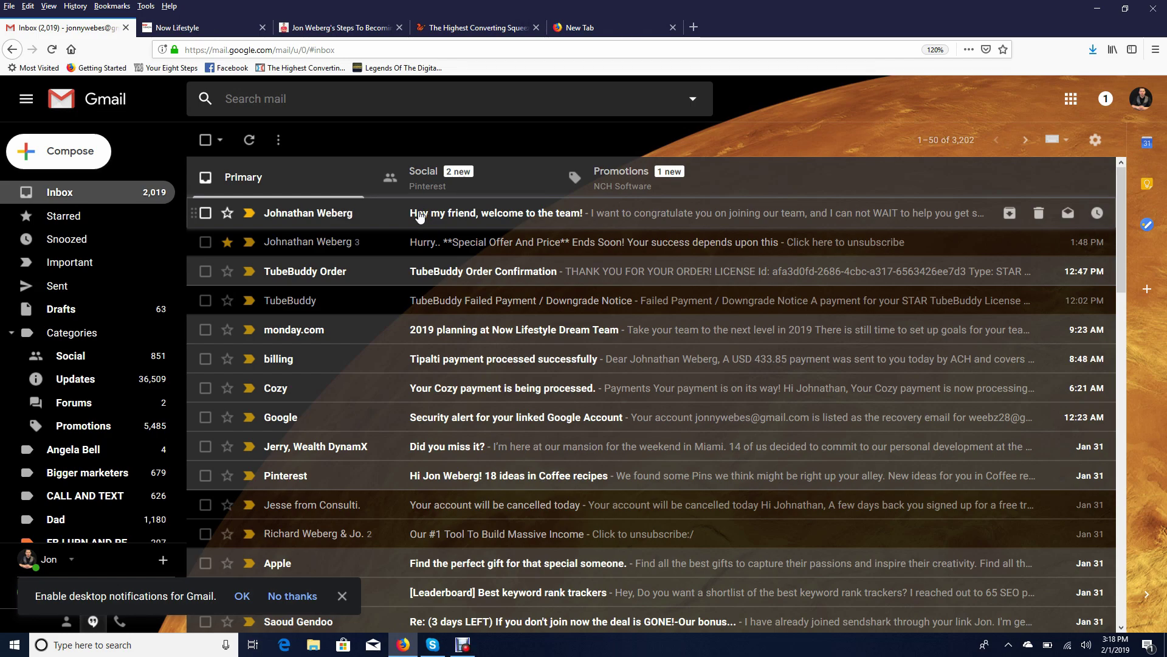
{"action": "left_click", "coordinate": [419, 214]}
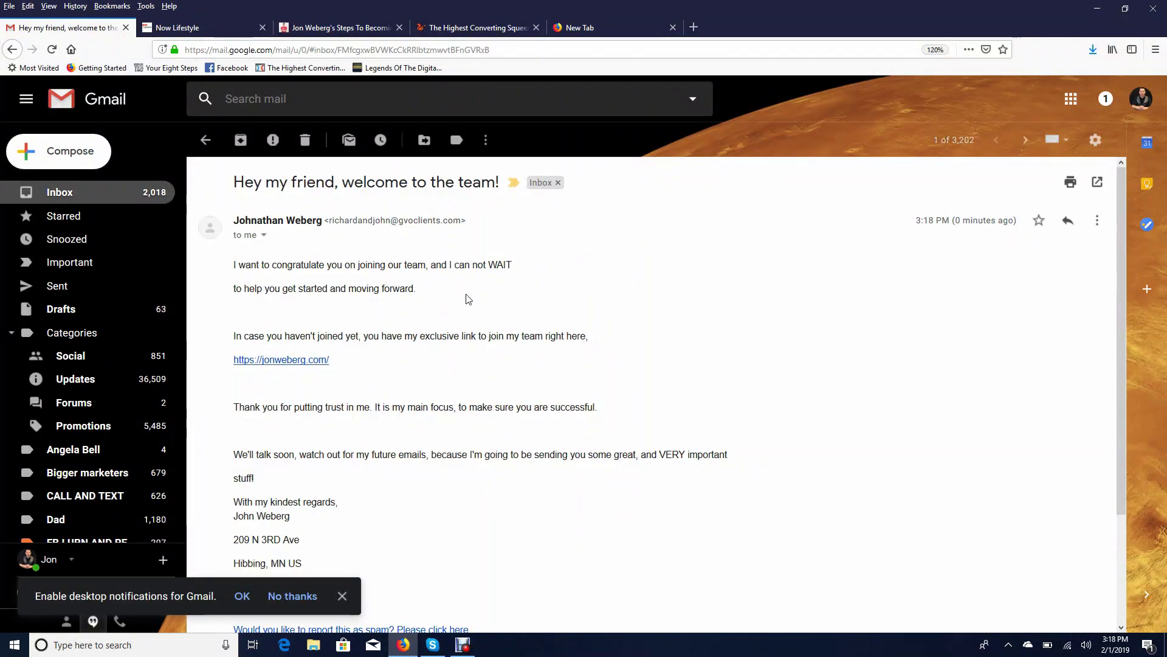
{"action": "scroll", "coordinate": [459, 277], "scroll_direction": "down", "scroll_amount": 3}
{"action": "scroll", "coordinate": [460, 277], "scroll_direction": "up", "scroll_amount": 2}
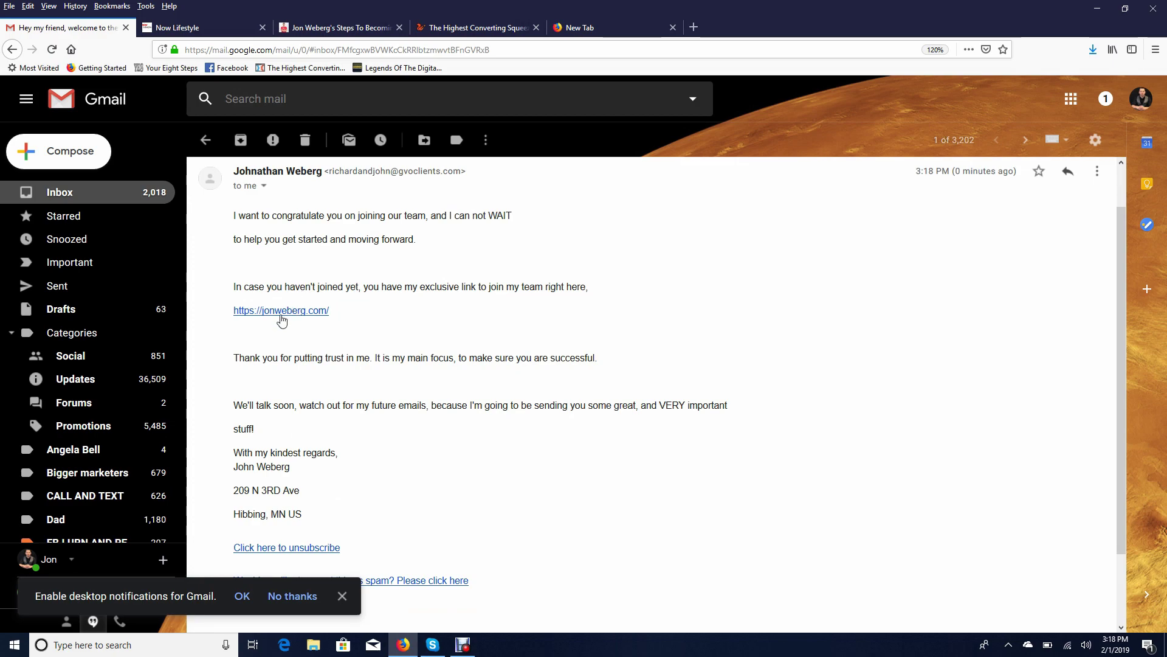
{"action": "left_click", "coordinate": [281, 311]}
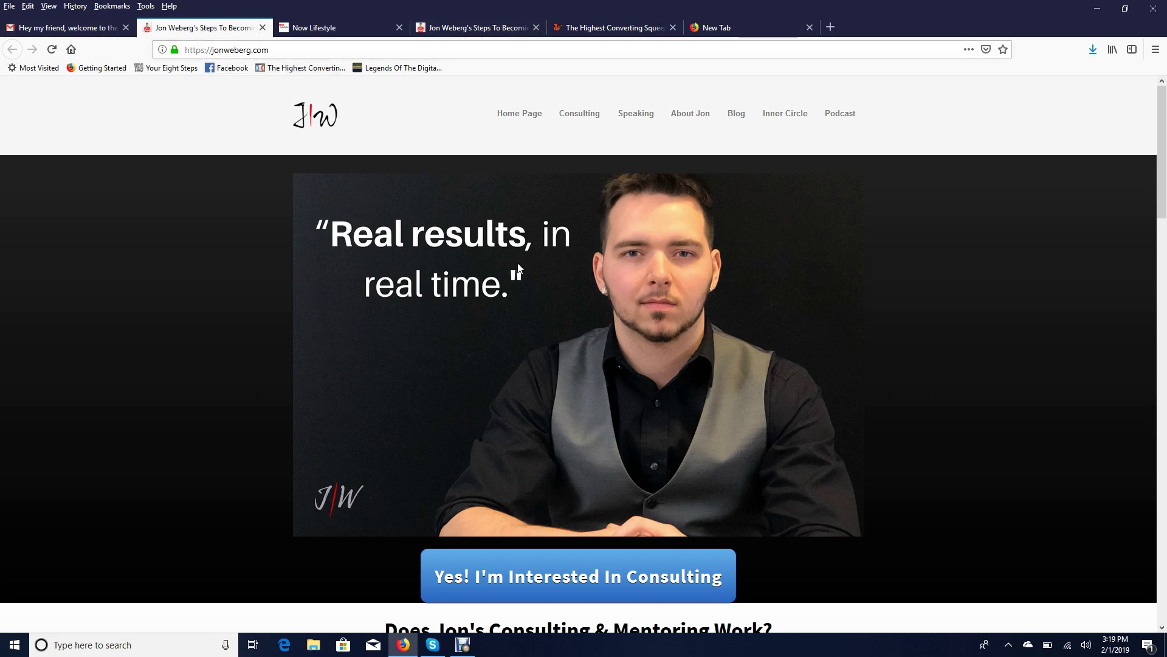
Check the squeeze page, welcome email and jonweberg.com tabs in turn, ending on the Page Builder dashboard
{"action": "left_click", "coordinate": [596, 28]}
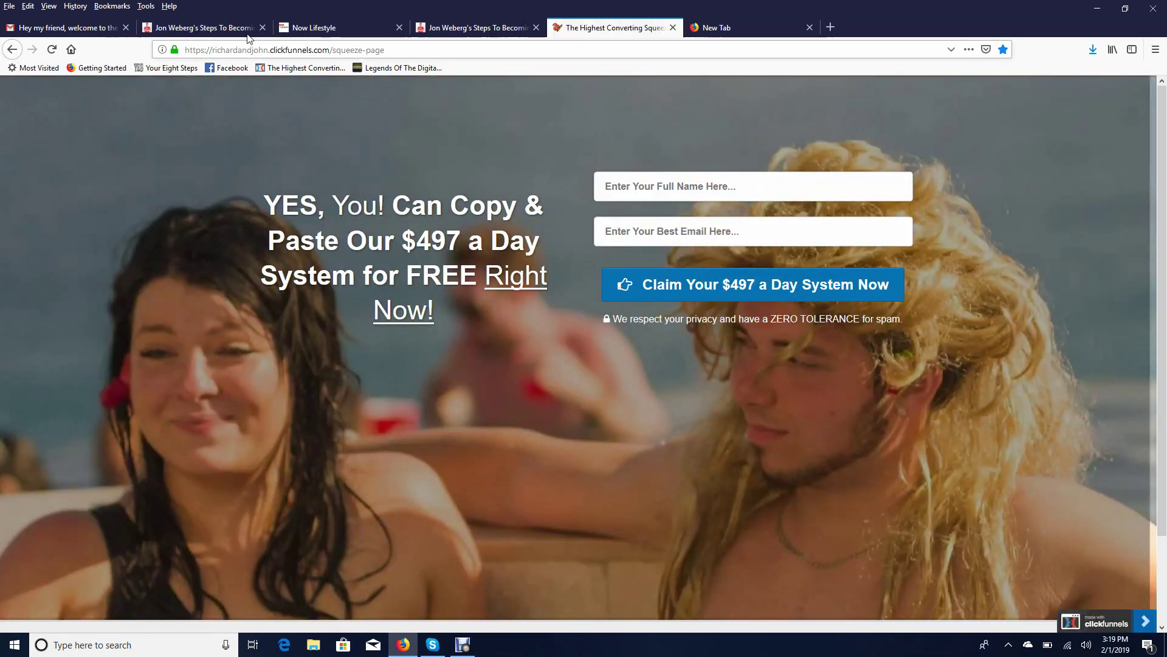
{"action": "left_click", "coordinate": [49, 28]}
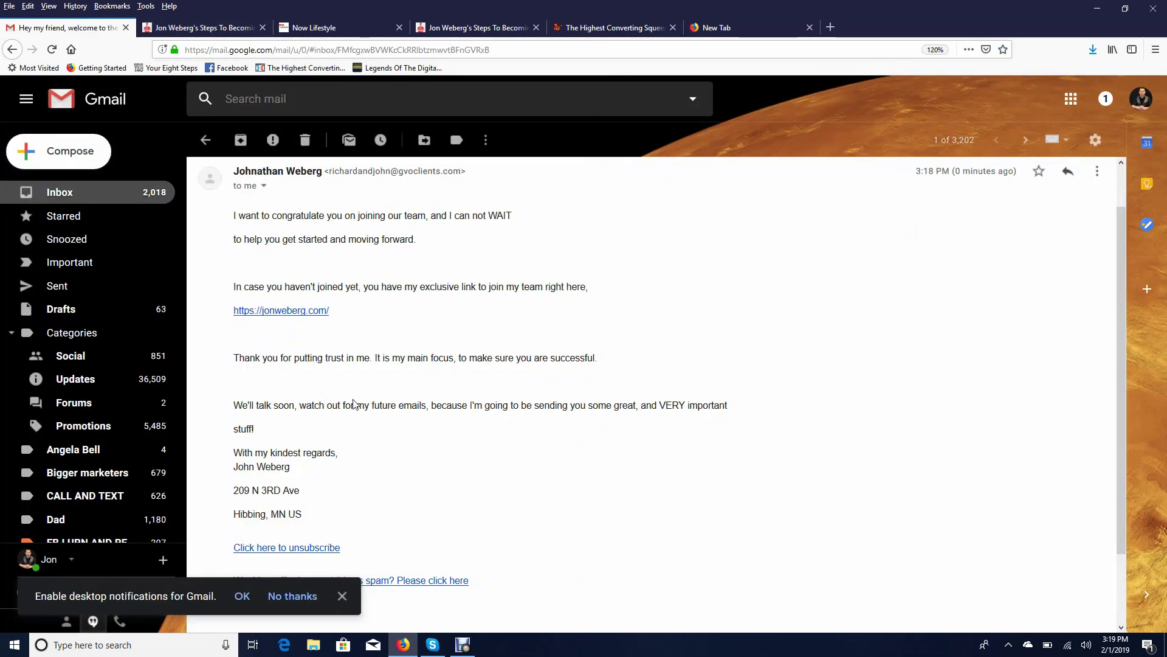
{"action": "scroll", "coordinate": [353, 403], "scroll_direction": "down", "scroll_amount": 2}
{"action": "scroll", "coordinate": [353, 403], "scroll_direction": "up", "scroll_amount": 3}
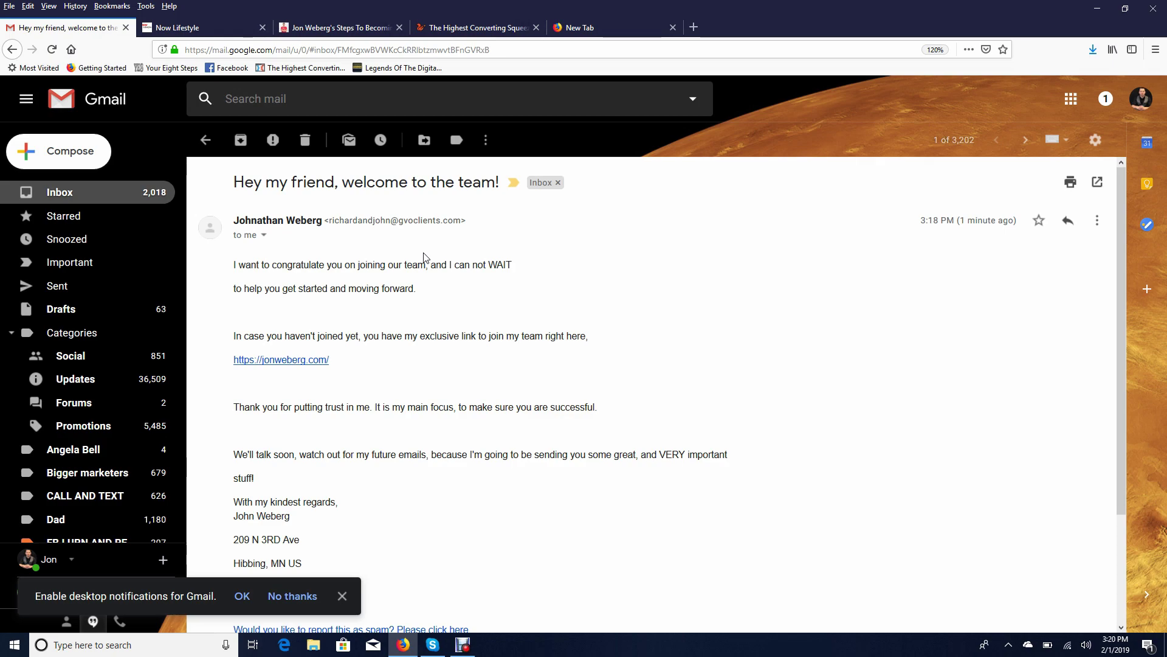
{"action": "left_click", "coordinate": [355, 25]}
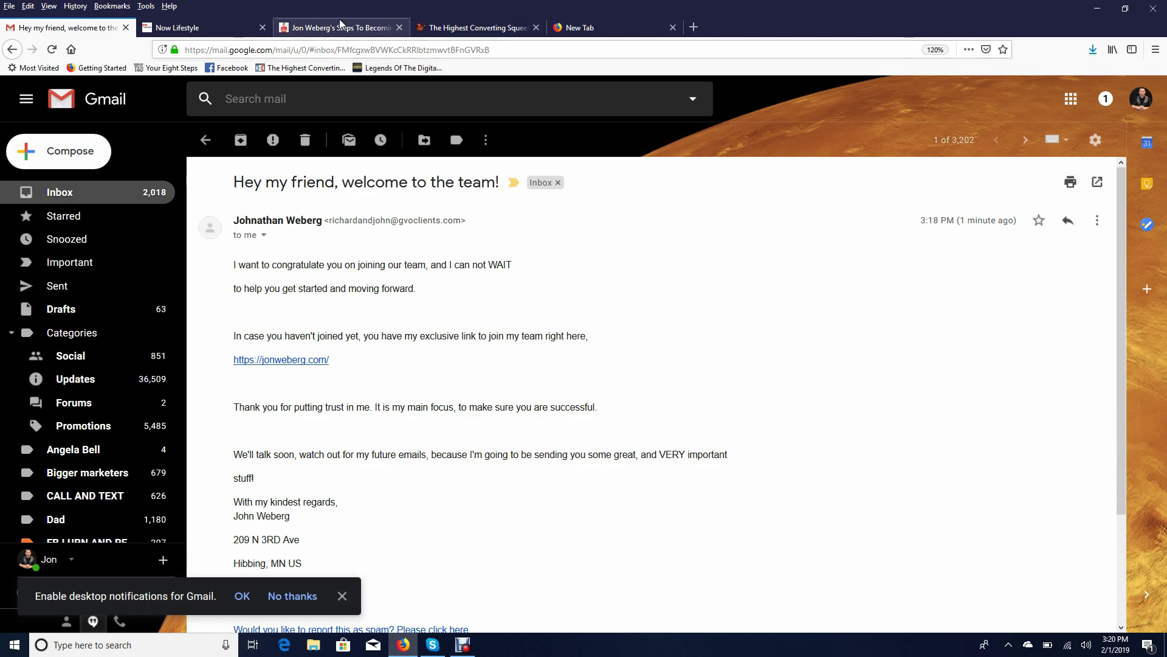
{"action": "left_click", "coordinate": [448, 27]}
Scroll the Page Builder dashboard to review the Test page and My sales page cards above the Sales section
{"action": "left_click", "coordinate": [183, 26]}
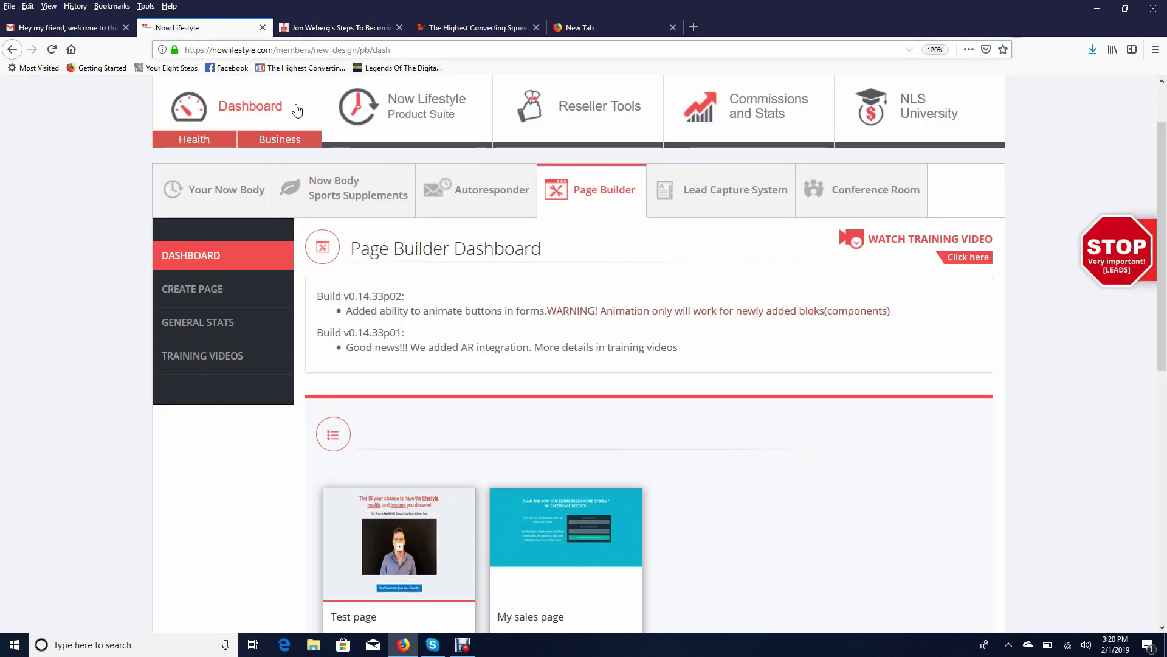
{"action": "scroll", "coordinate": [634, 374], "scroll_direction": "down", "scroll_amount": 3}
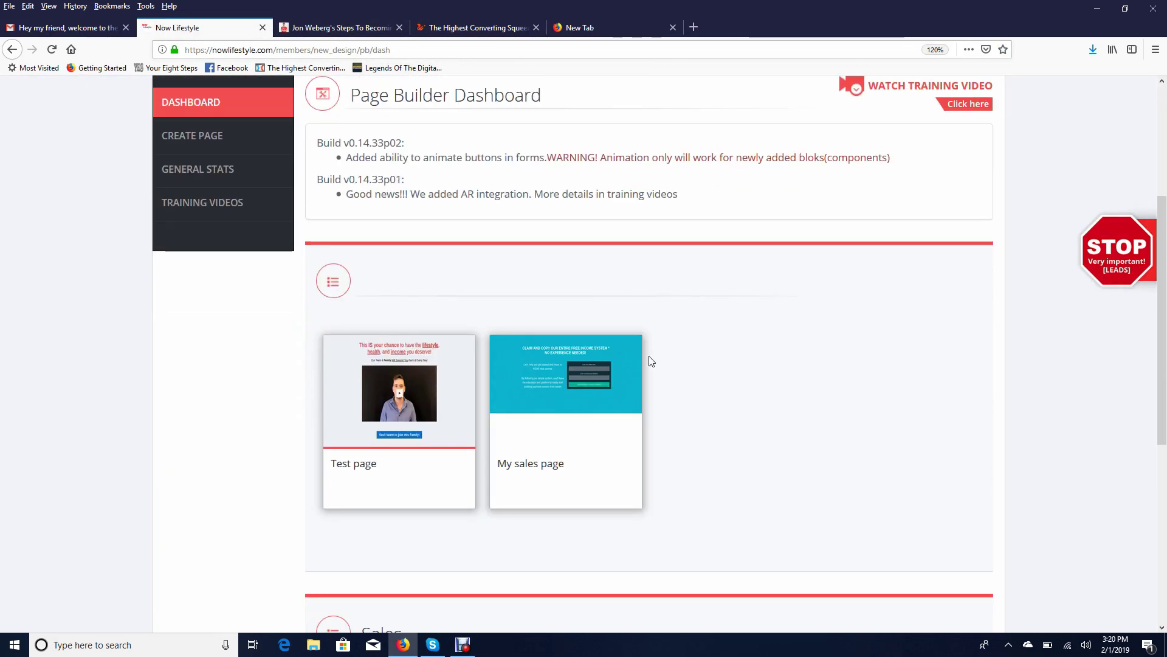
{"action": "scroll", "coordinate": [678, 346], "scroll_direction": "up", "scroll_amount": 3}
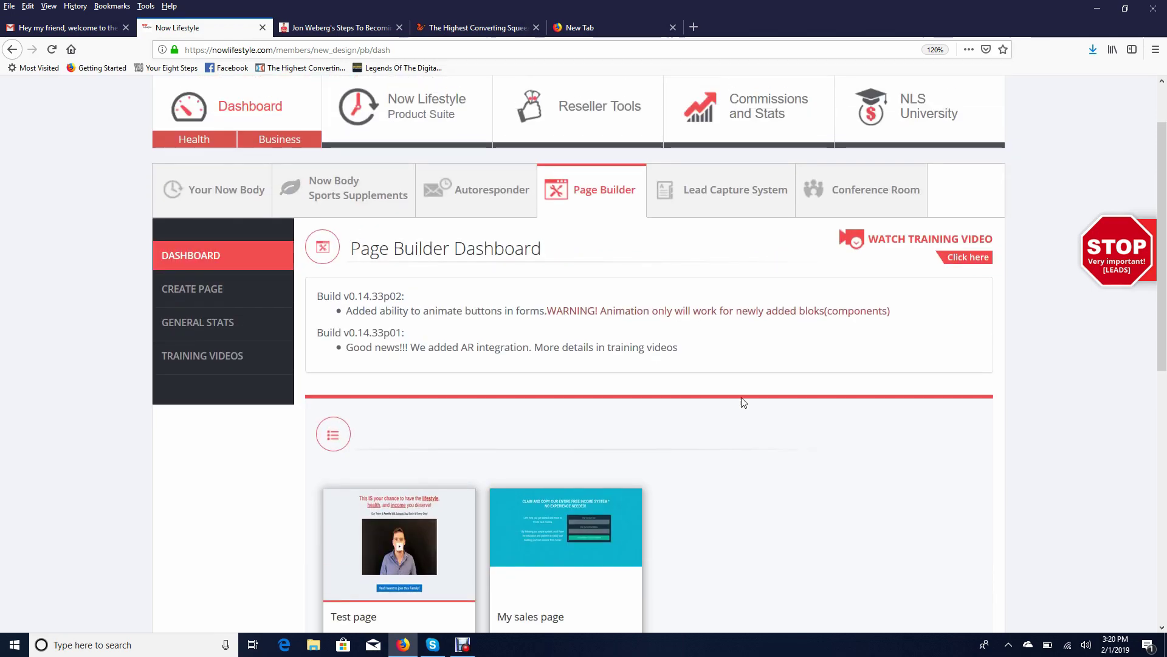
{"action": "scroll", "coordinate": [749, 441], "scroll_direction": "down", "scroll_amount": 3}
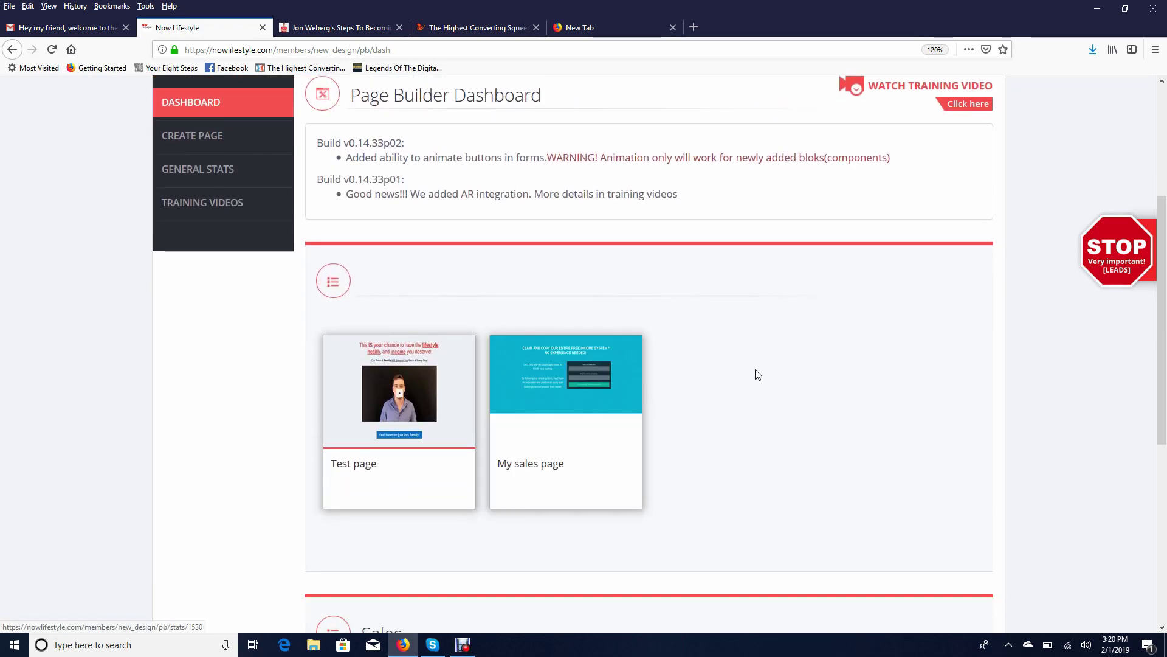
{"action": "mouse_move", "coordinate": [568, 419]}
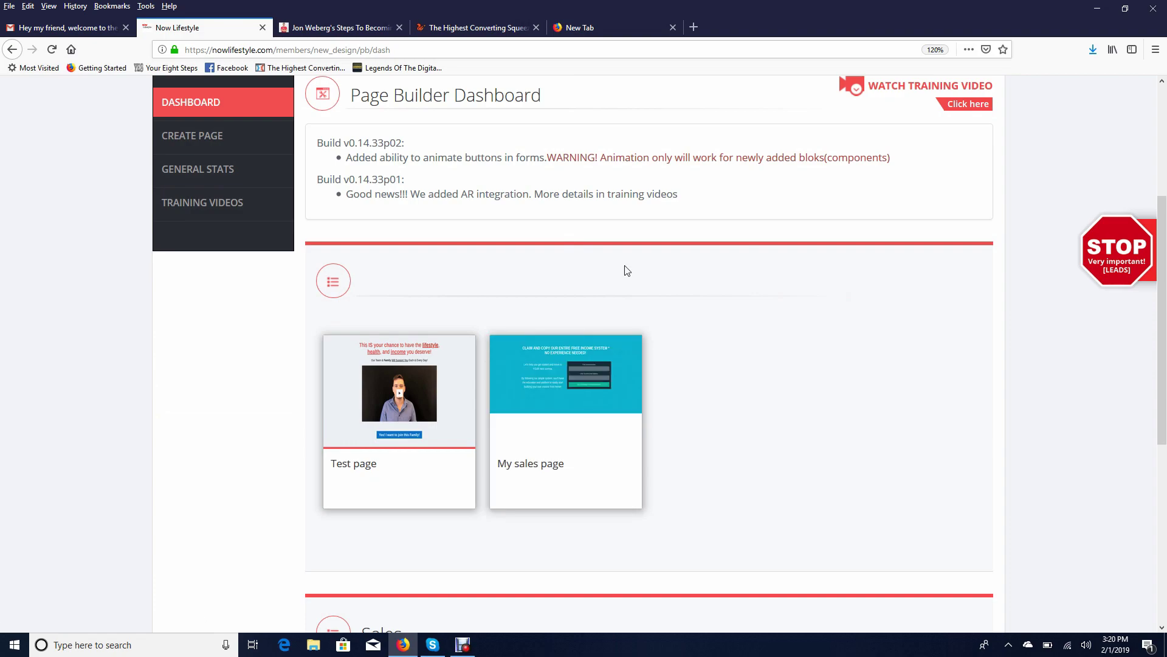
{"action": "scroll", "coordinate": [747, 243], "scroll_direction": "down", "scroll_amount": 1}
{"action": "scroll", "coordinate": [766, 280], "scroll_direction": "up", "scroll_amount": 3}
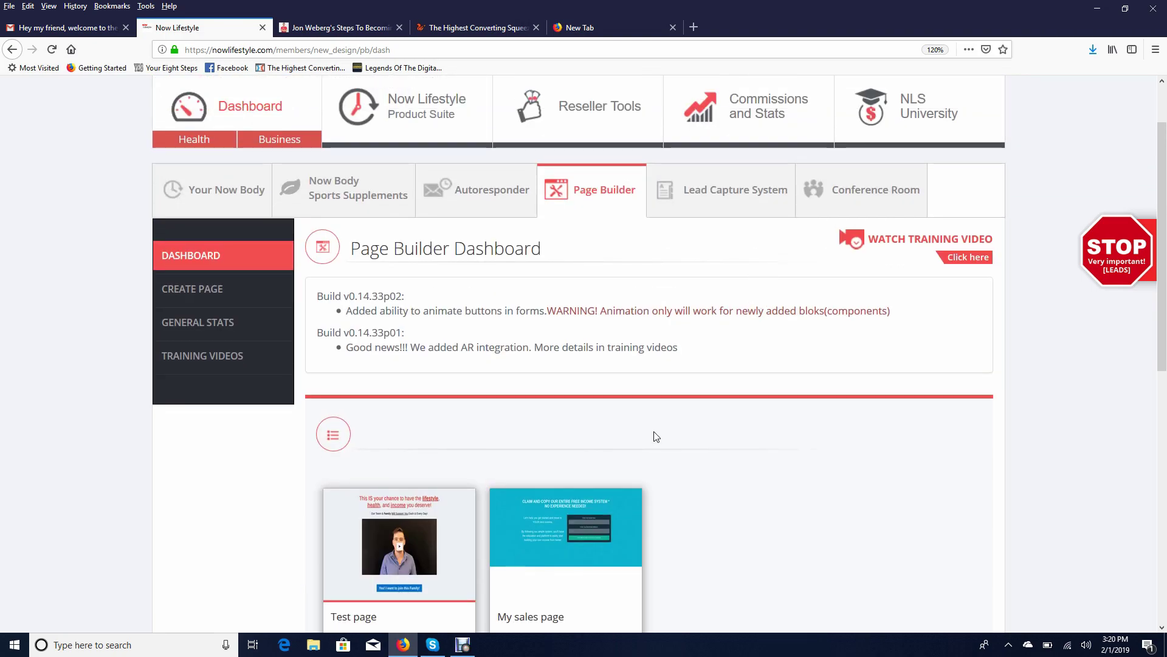
{"action": "scroll", "coordinate": [669, 426], "scroll_direction": "down", "scroll_amount": 3}
{"action": "mouse_move", "coordinate": [535, 399]}
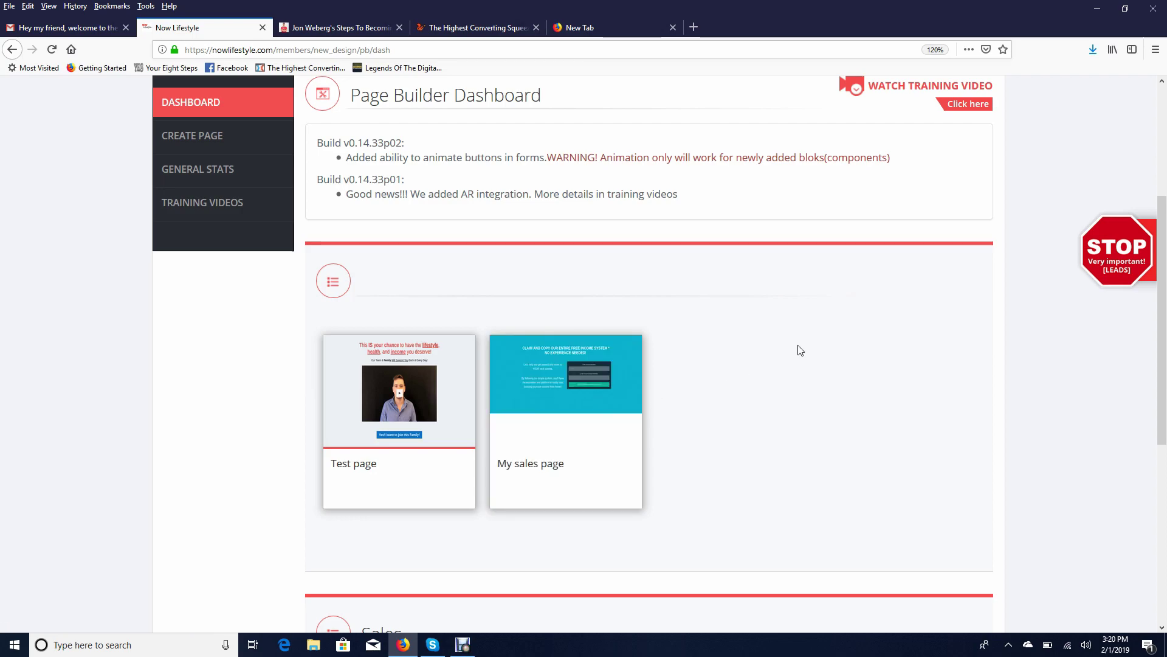
{"action": "scroll", "coordinate": [787, 344], "scroll_direction": "up", "scroll_amount": 3}
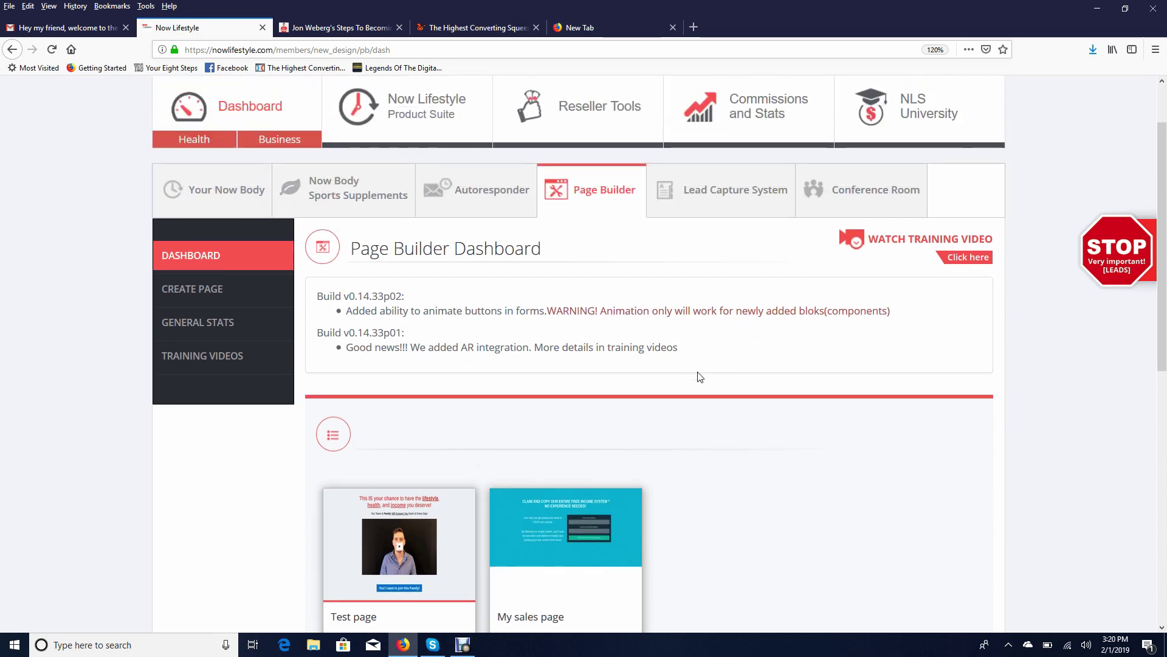
{"action": "scroll", "coordinate": [748, 344], "scroll_direction": "down", "scroll_amount": 3}
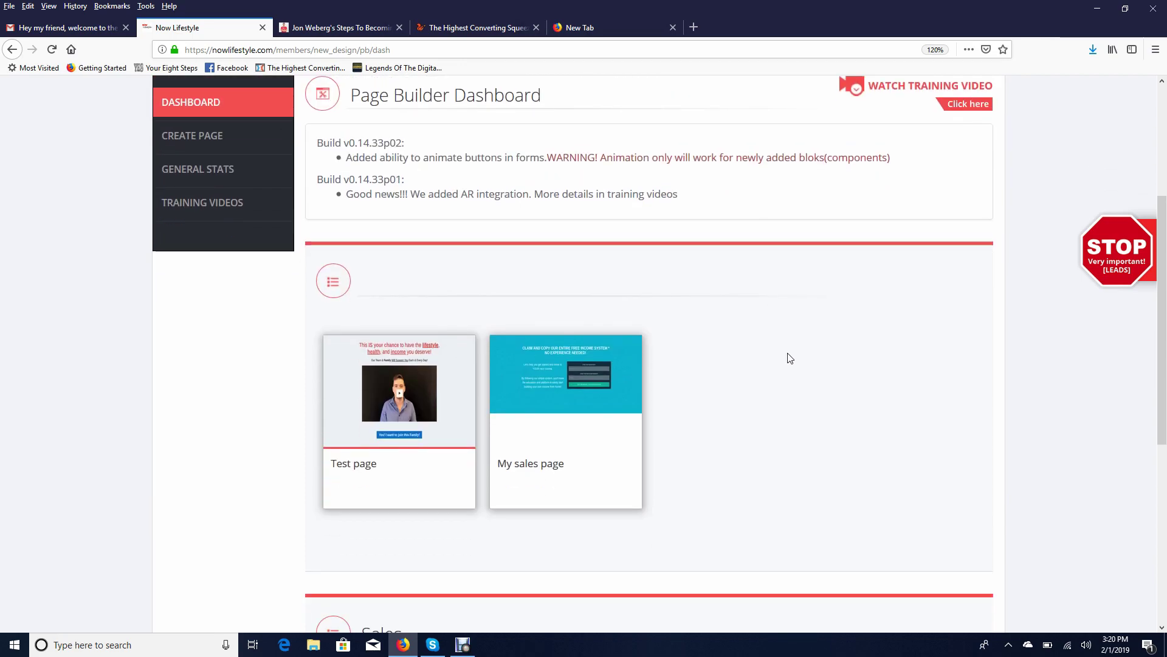
{"action": "scroll", "coordinate": [742, 380], "scroll_direction": "up", "scroll_amount": 3}
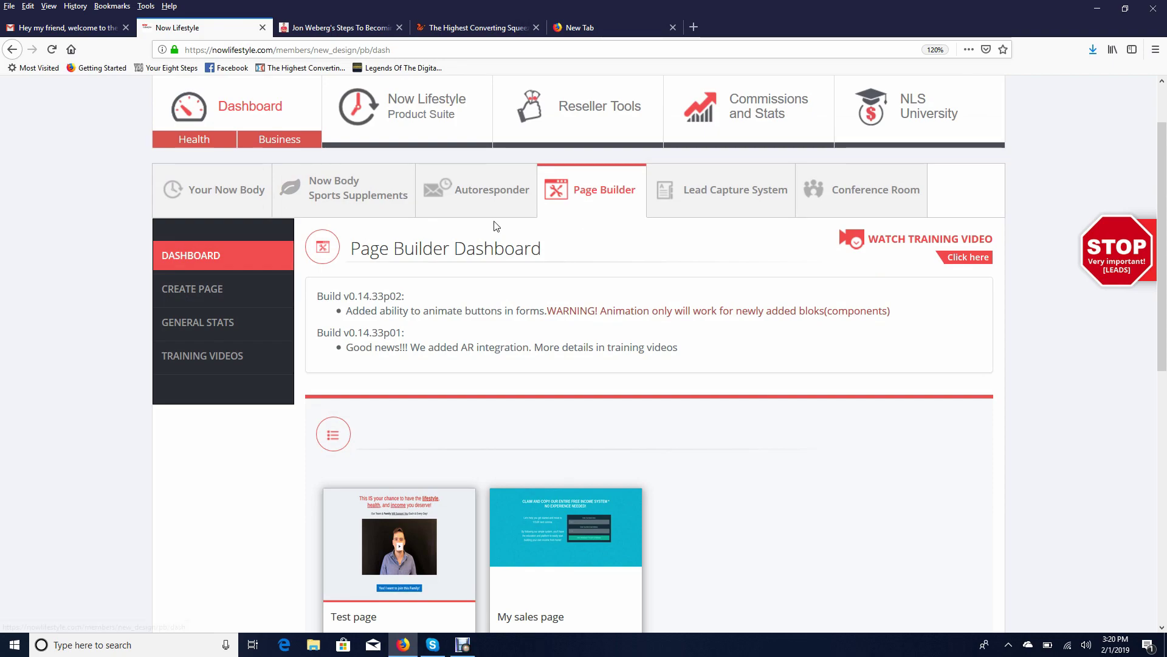
{"action": "scroll", "coordinate": [664, 357], "scroll_direction": "down", "scroll_amount": 3}
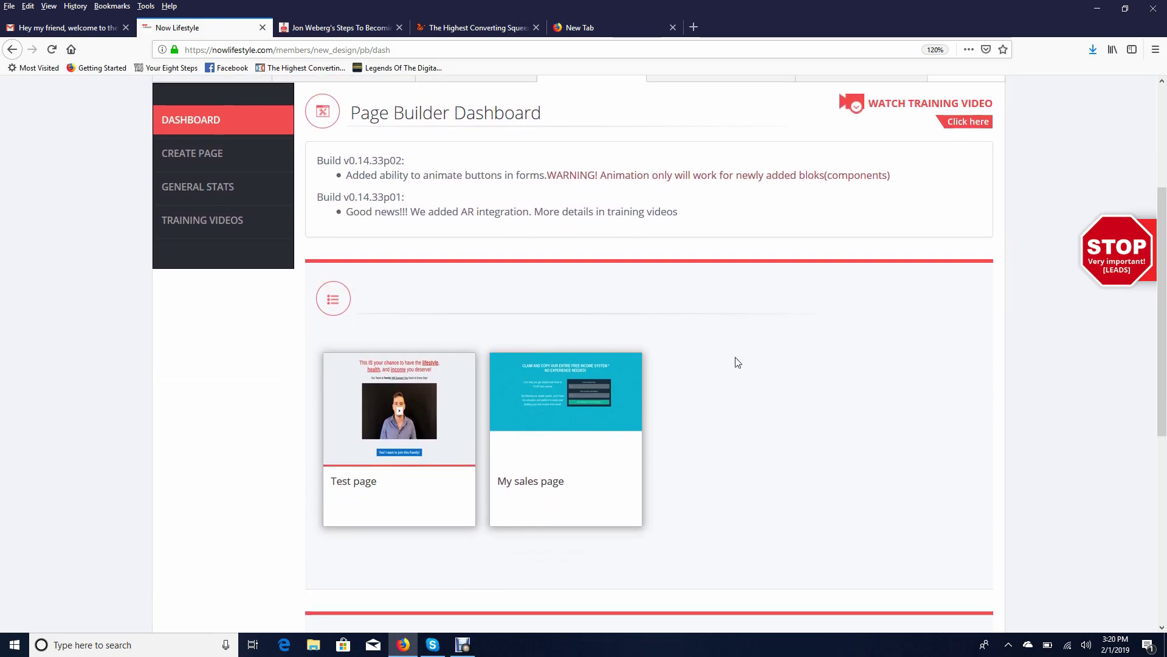
{"action": "scroll", "coordinate": [718, 364], "scroll_direction": "up", "scroll_amount": 3}
{"action": "scroll", "coordinate": [565, 334], "scroll_direction": "down", "scroll_amount": 5}
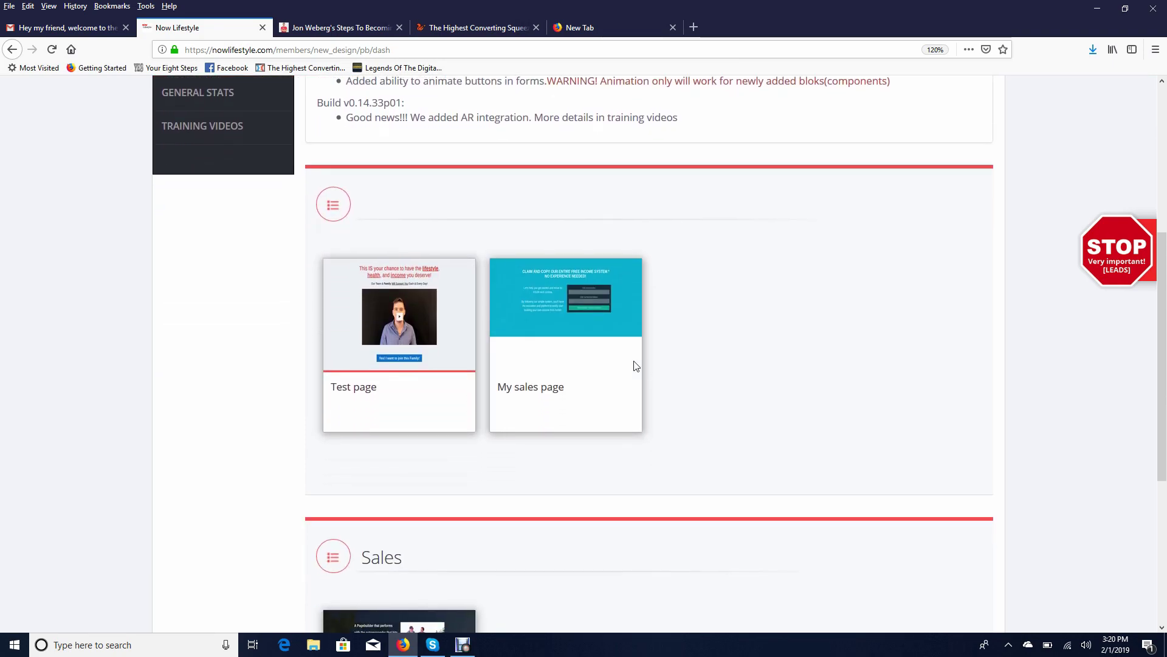
{"action": "scroll", "coordinate": [636, 364], "scroll_direction": "up", "scroll_amount": 5}
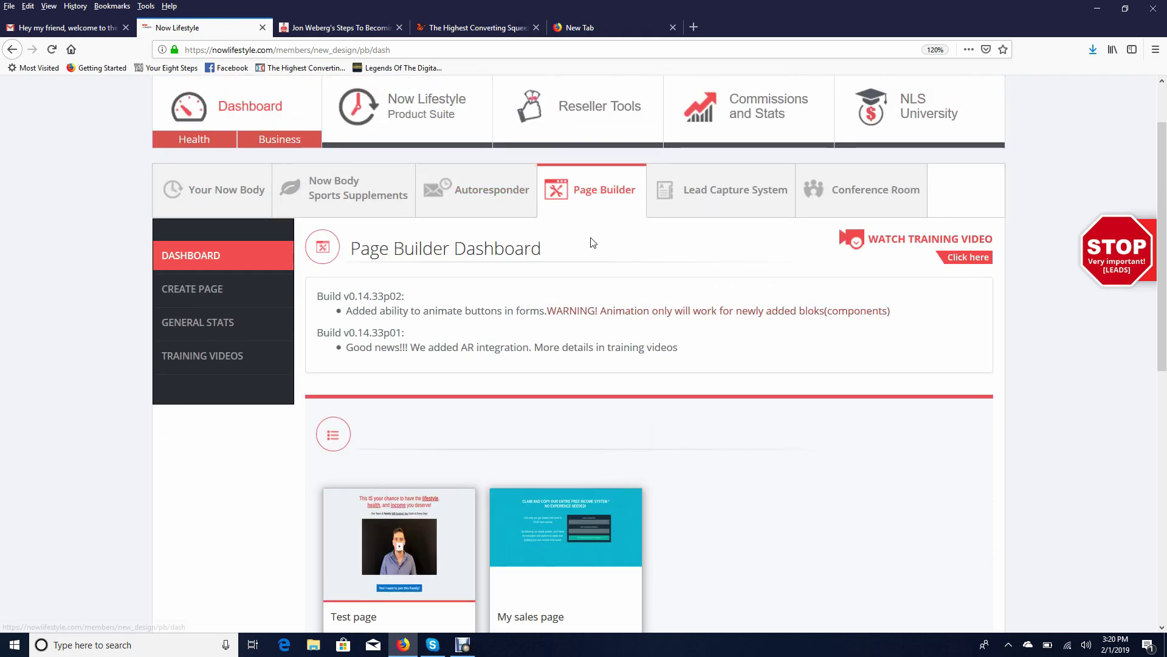
{"action": "scroll", "coordinate": [568, 359], "scroll_direction": "down", "scroll_amount": 5}
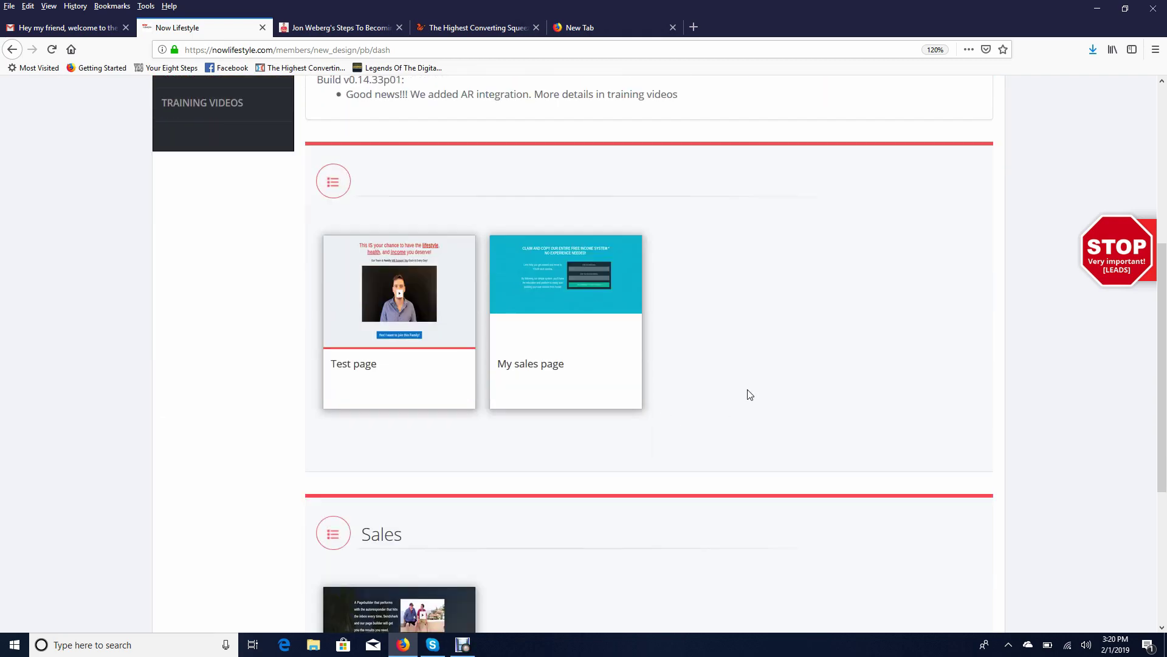
{"action": "scroll", "coordinate": [750, 394], "scroll_direction": "down", "scroll_amount": 5}
{"action": "scroll", "coordinate": [760, 391], "scroll_direction": "up", "scroll_amount": 8}
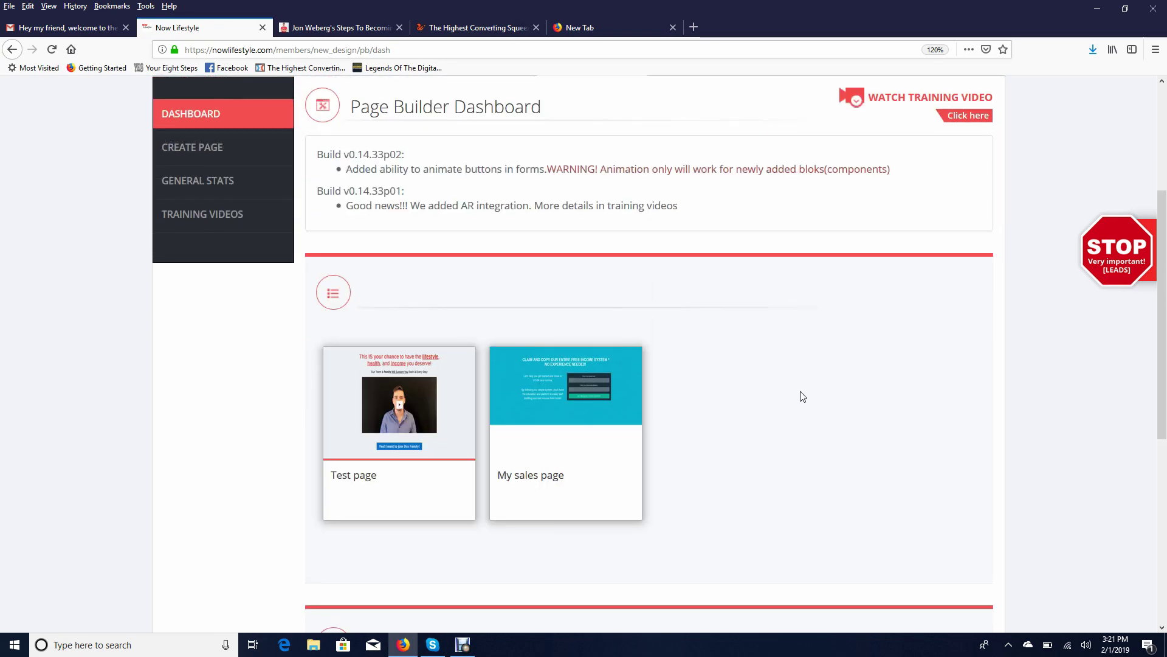
{"action": "scroll", "coordinate": [748, 380], "scroll_direction": "up", "scroll_amount": 2}
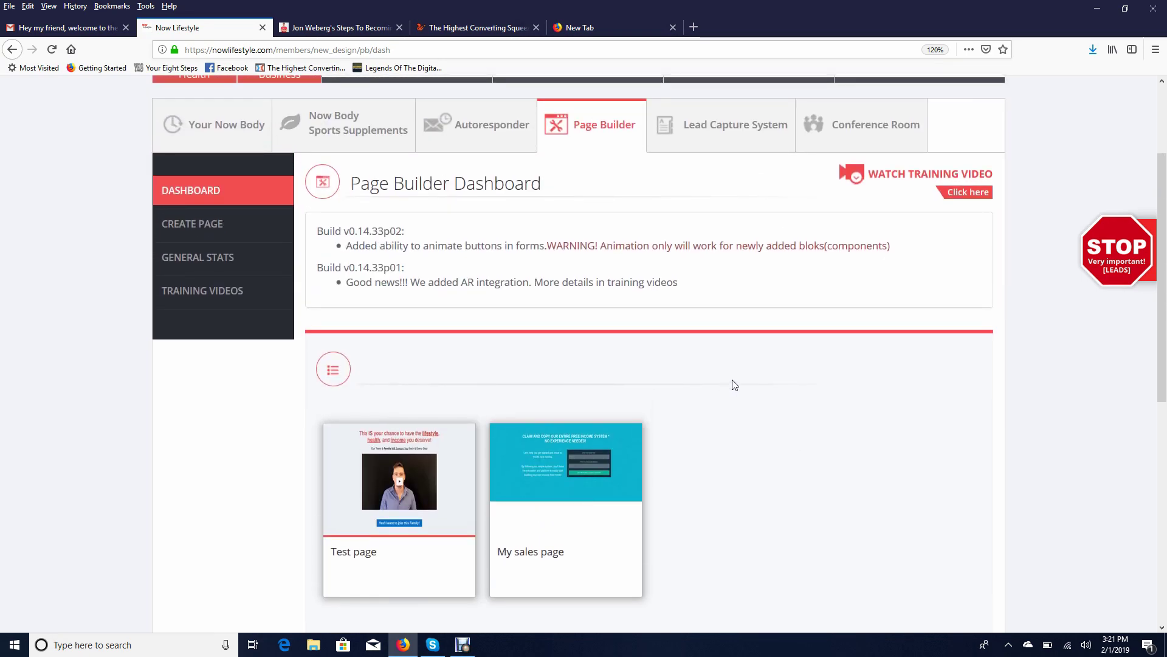
{"action": "scroll", "coordinate": [705, 377], "scroll_direction": "down", "scroll_amount": 4}
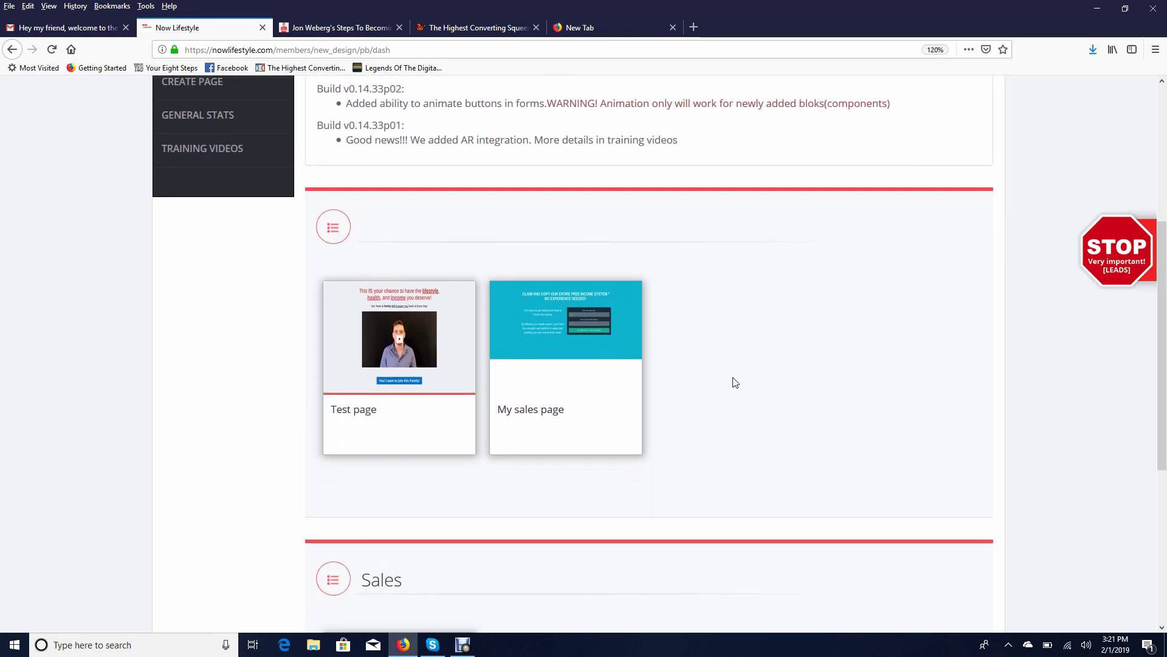
{"action": "mouse_move", "coordinate": [534, 378]}
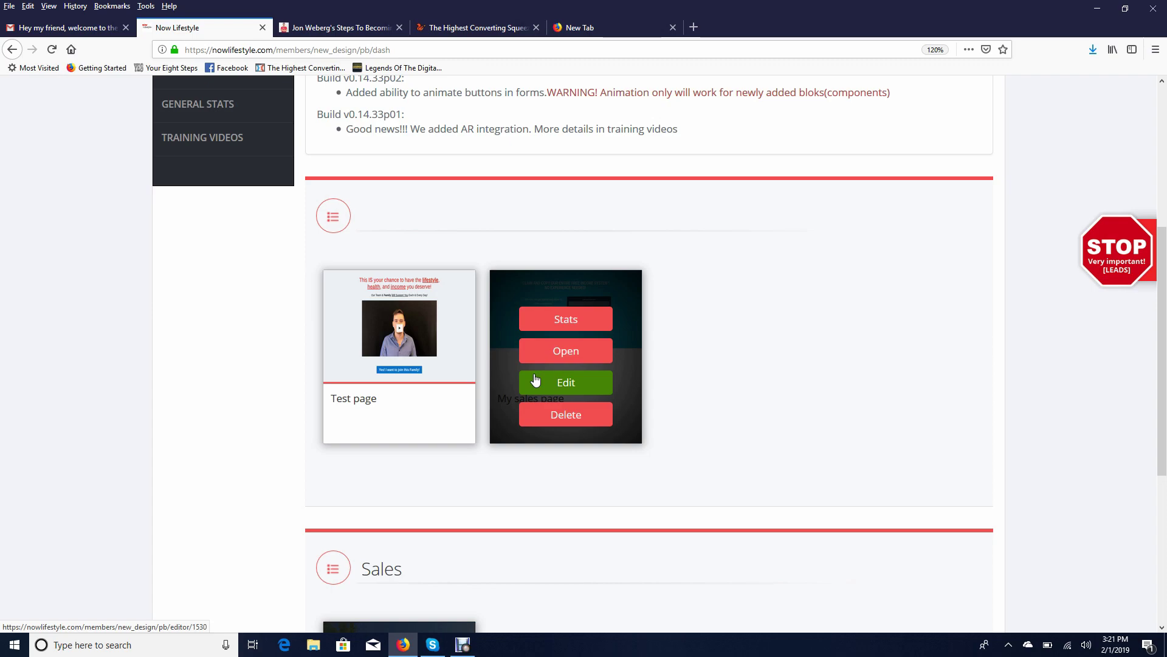
{"action": "scroll", "coordinate": [497, 374], "scroll_direction": "up", "scroll_amount": 3}
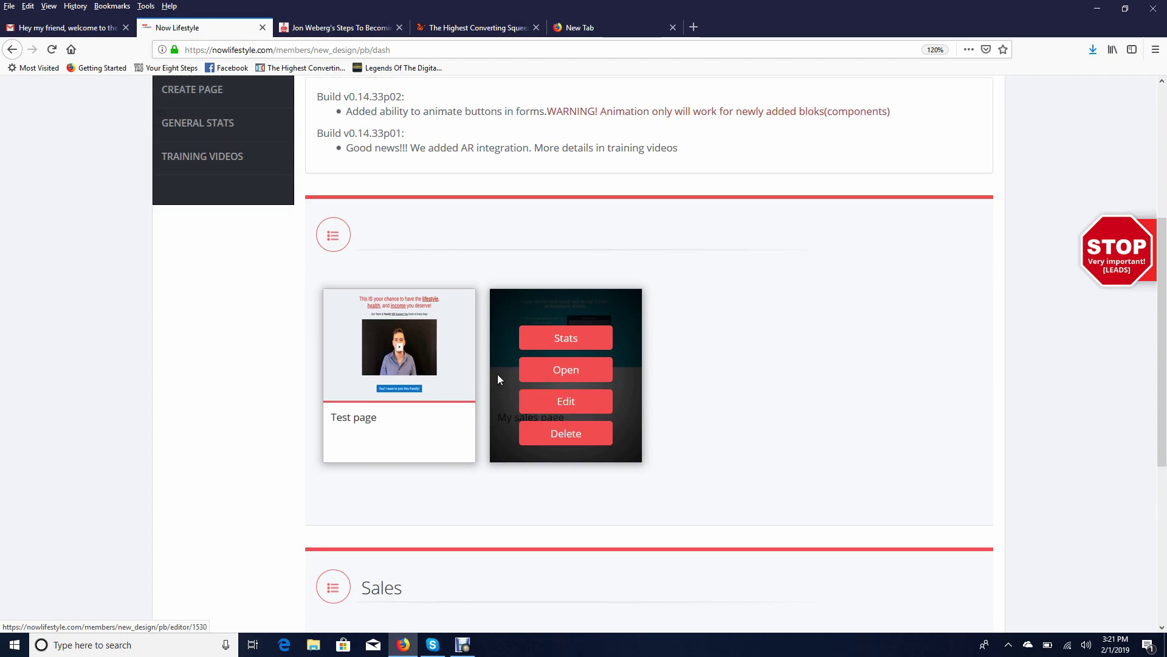
{"action": "scroll", "coordinate": [389, 443], "scroll_direction": "down", "scroll_amount": 3}
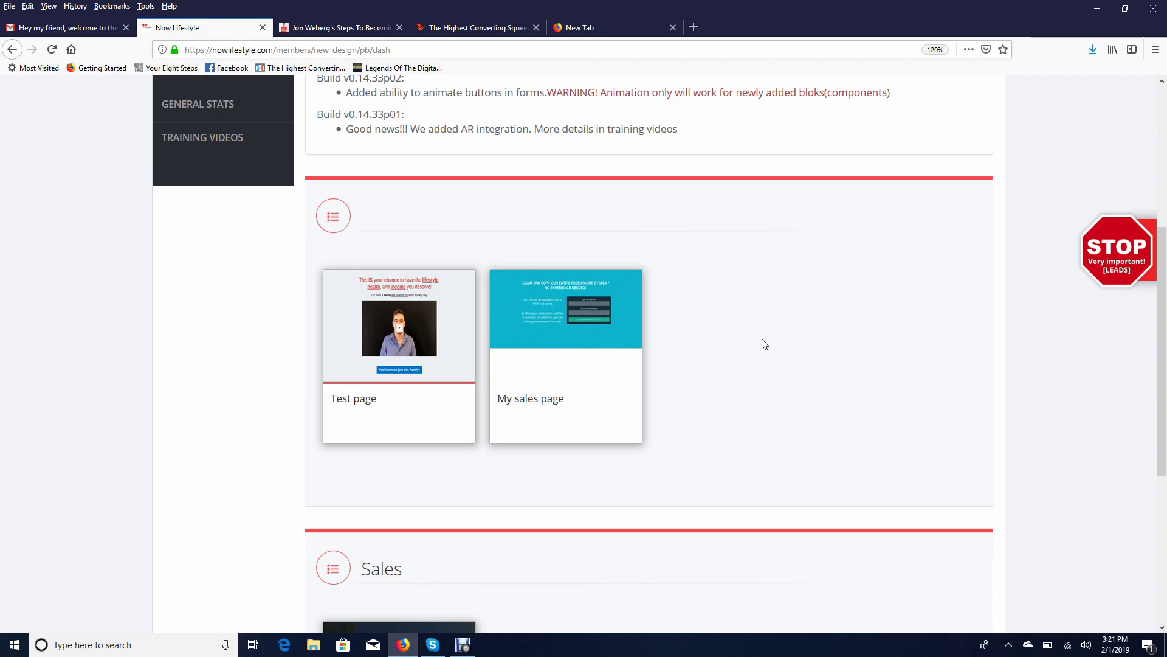
{"action": "scroll", "coordinate": [771, 365], "scroll_direction": "up", "scroll_amount": 3}
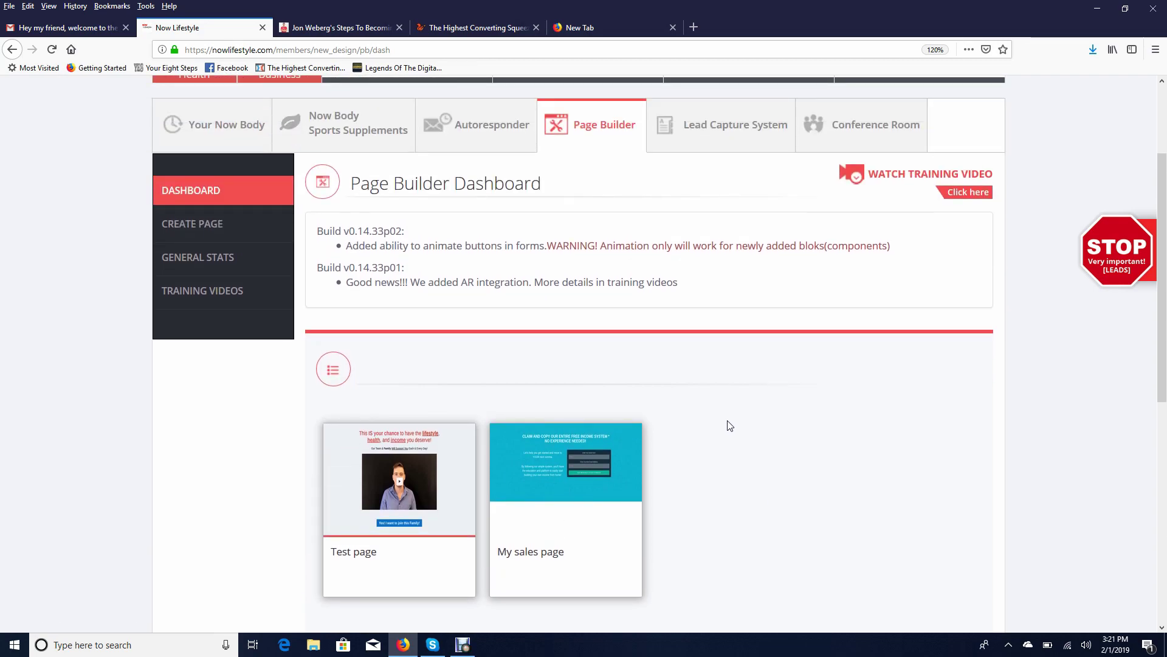
{"action": "scroll", "coordinate": [727, 425], "scroll_direction": "down", "scroll_amount": 4}
{"action": "mouse_move", "coordinate": [393, 273]}
{"action": "scroll", "coordinate": [686, 474], "scroll_direction": "up", "scroll_amount": 3}
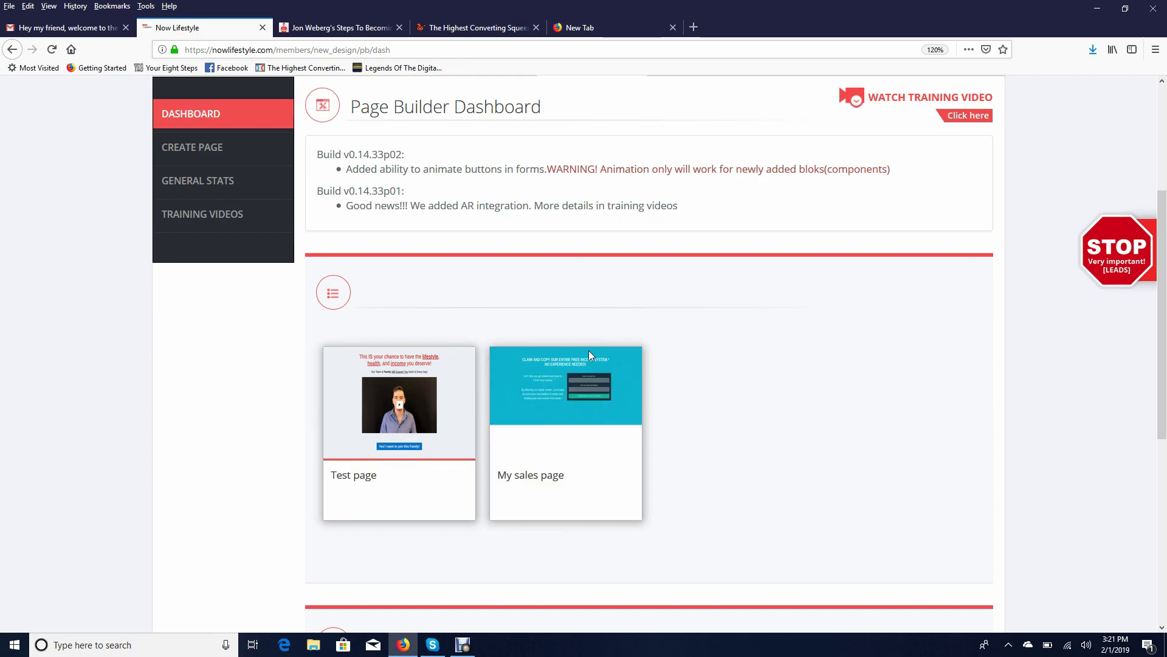
{"action": "mouse_move", "coordinate": [539, 444]}
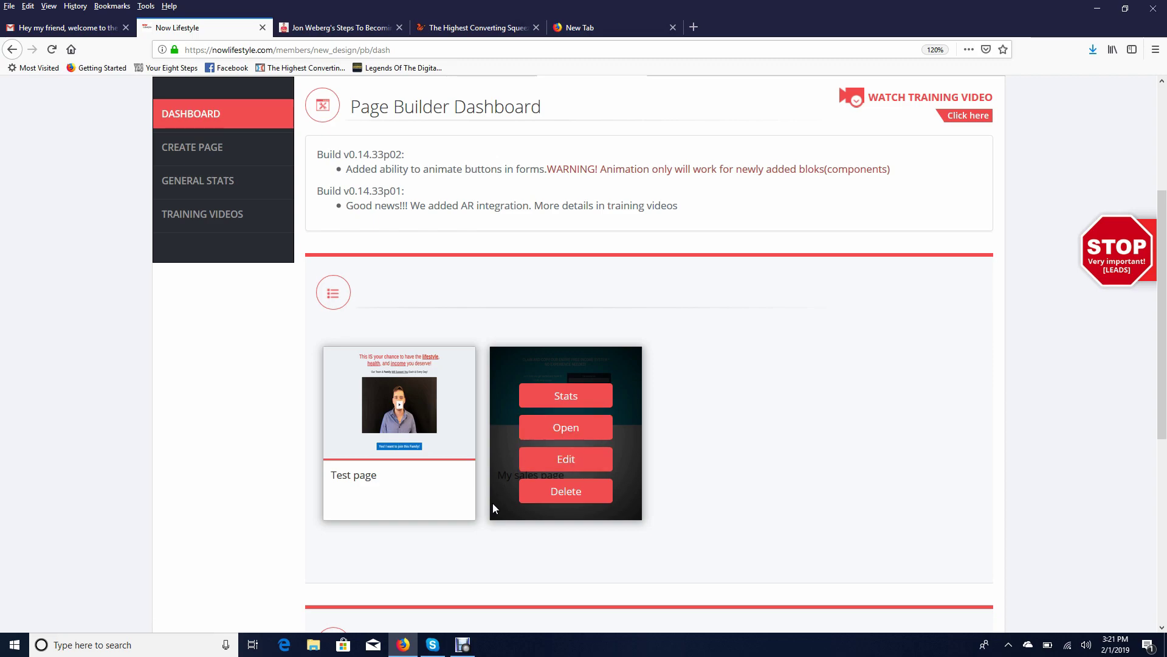
{"action": "left_click", "coordinate": [463, 644]}
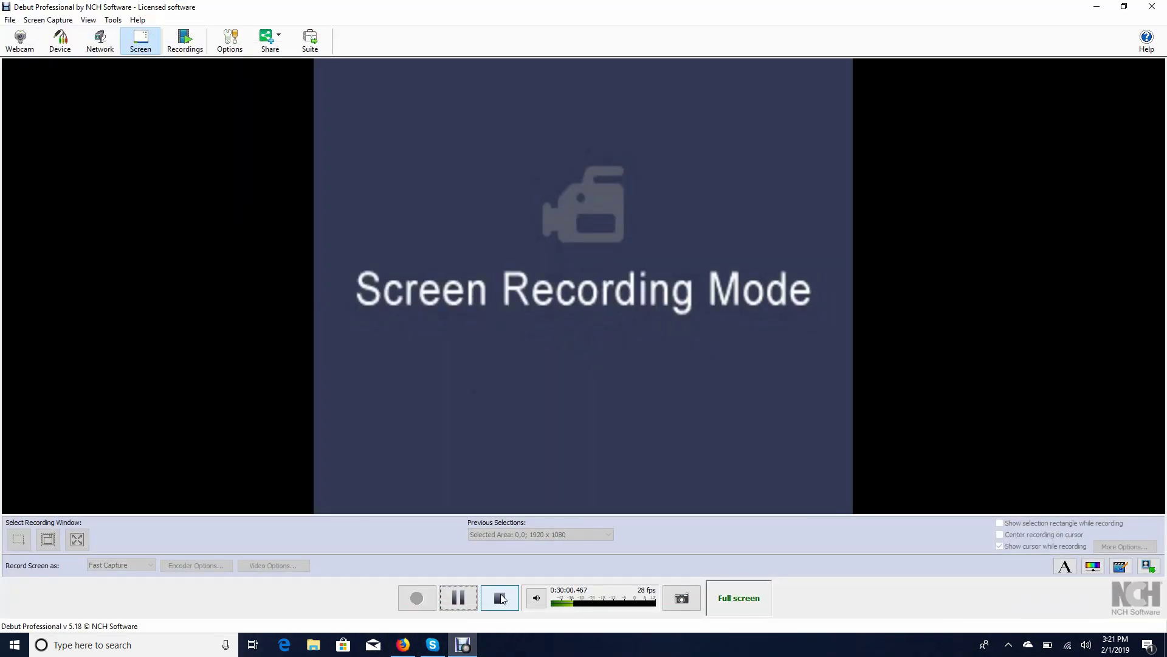